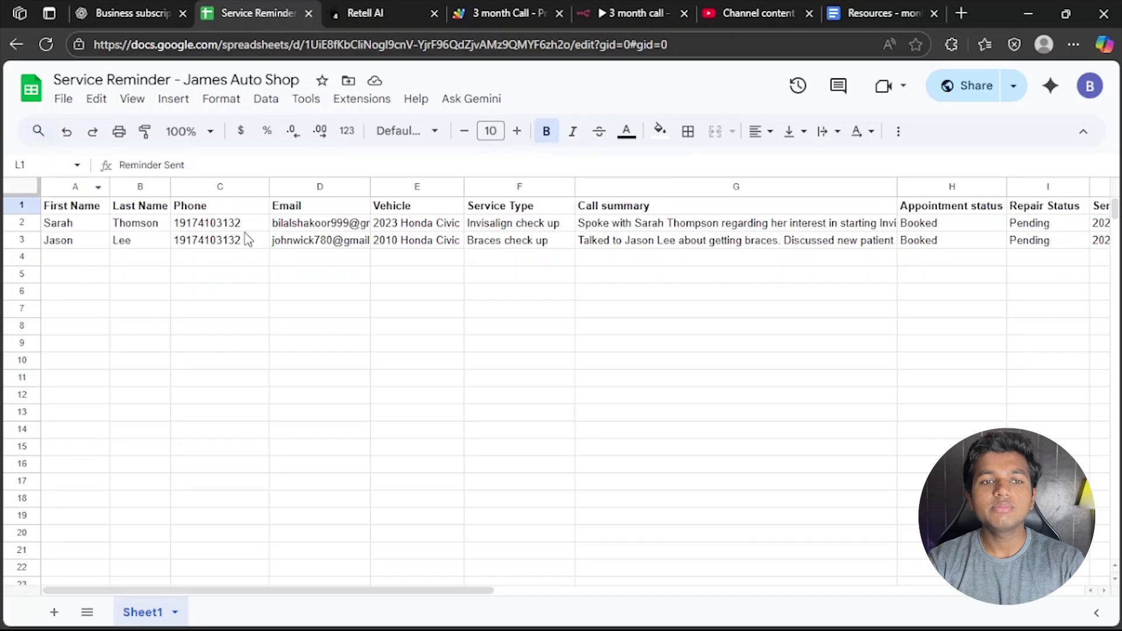
# Examine the Reminder Date and Reminder Sent columns for both customer rows of the service reminder sheet
pyautogui.moveTo(243, 590); pyautogui.dragTo(431, 581)
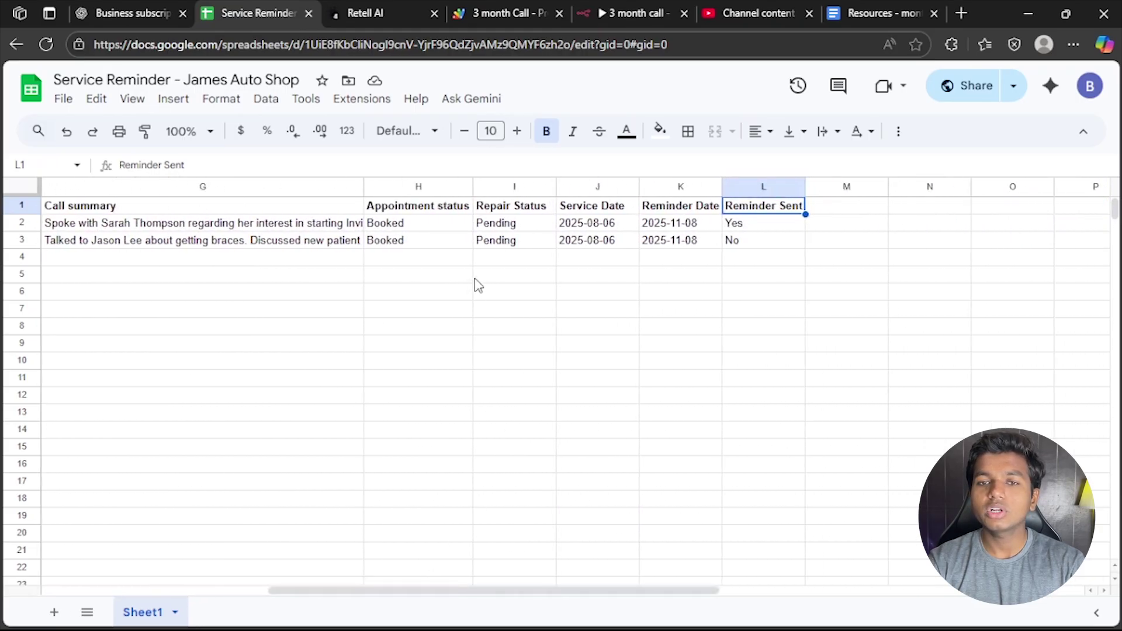
pyautogui.click(657, 213)
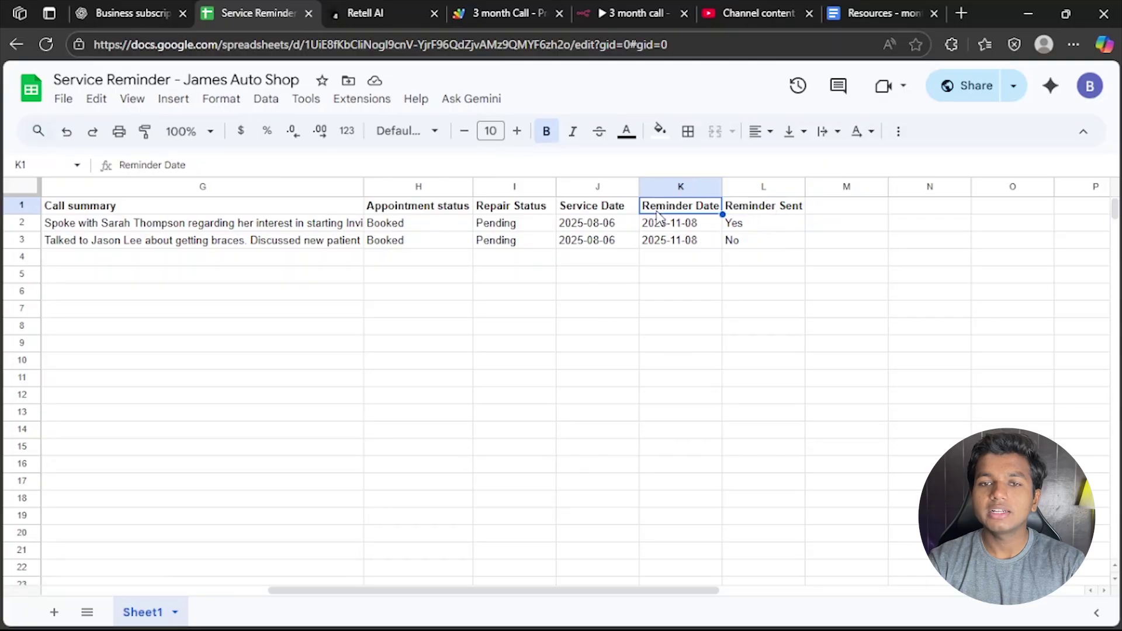
pyautogui.click(774, 209)
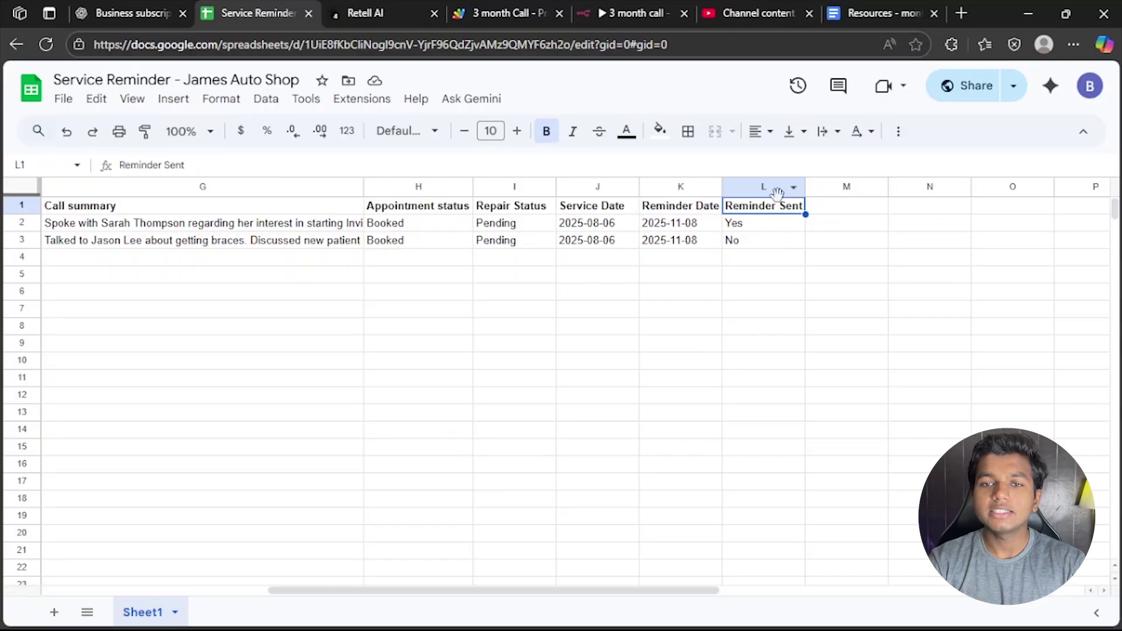
pyautogui.click(678, 210)
pyautogui.click(750, 215)
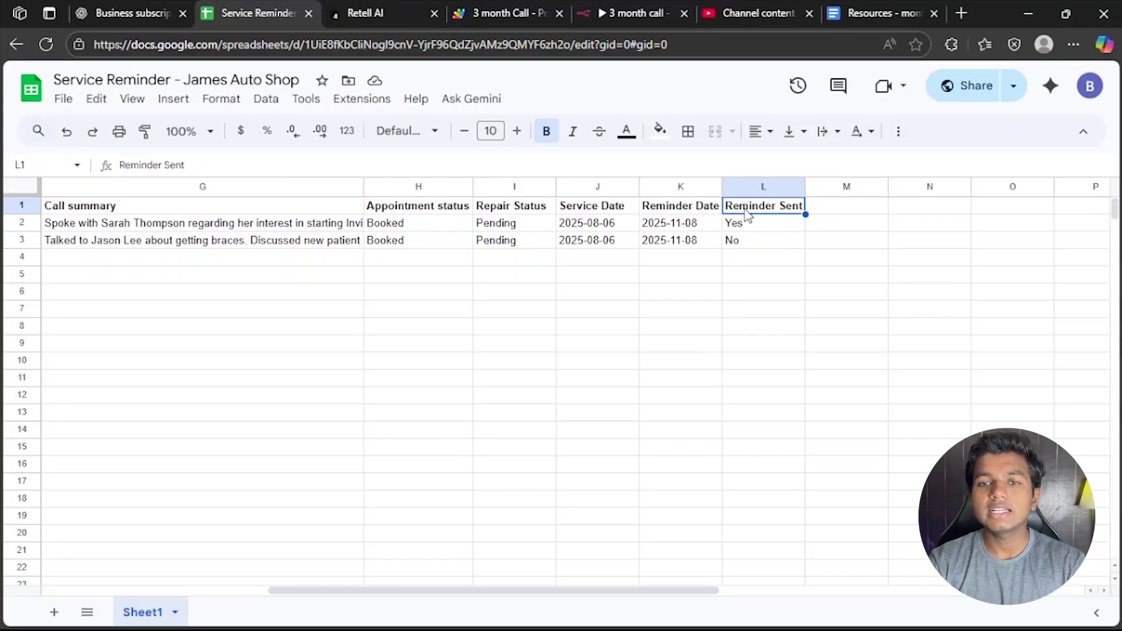
pyautogui.click(688, 214)
pyautogui.click(753, 210)
pyautogui.click(684, 227)
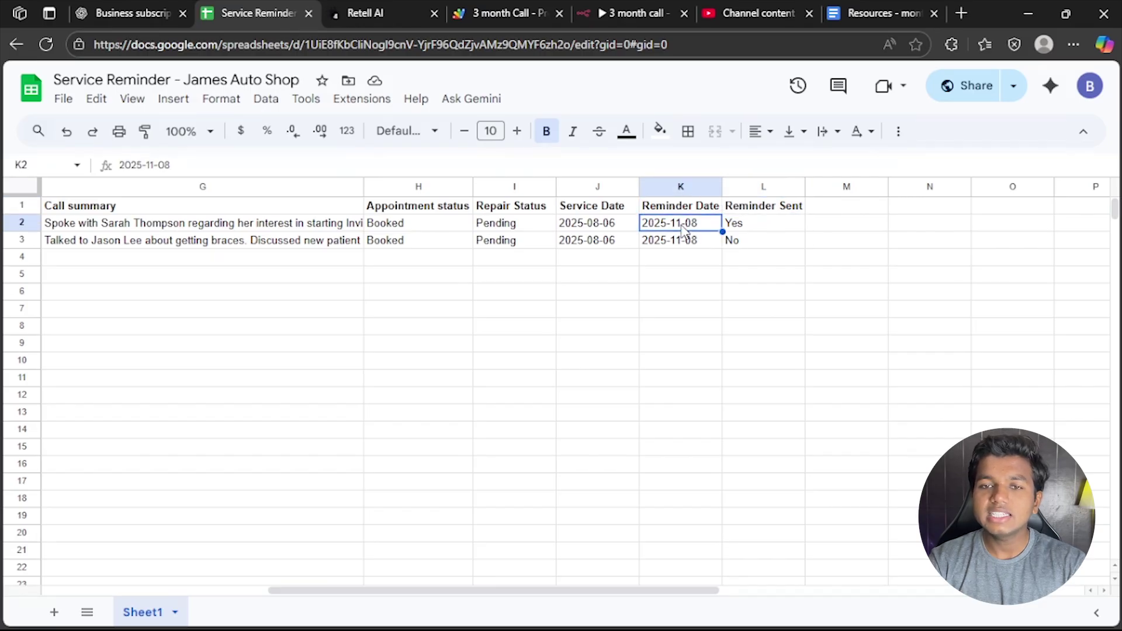
pyautogui.press('Return')
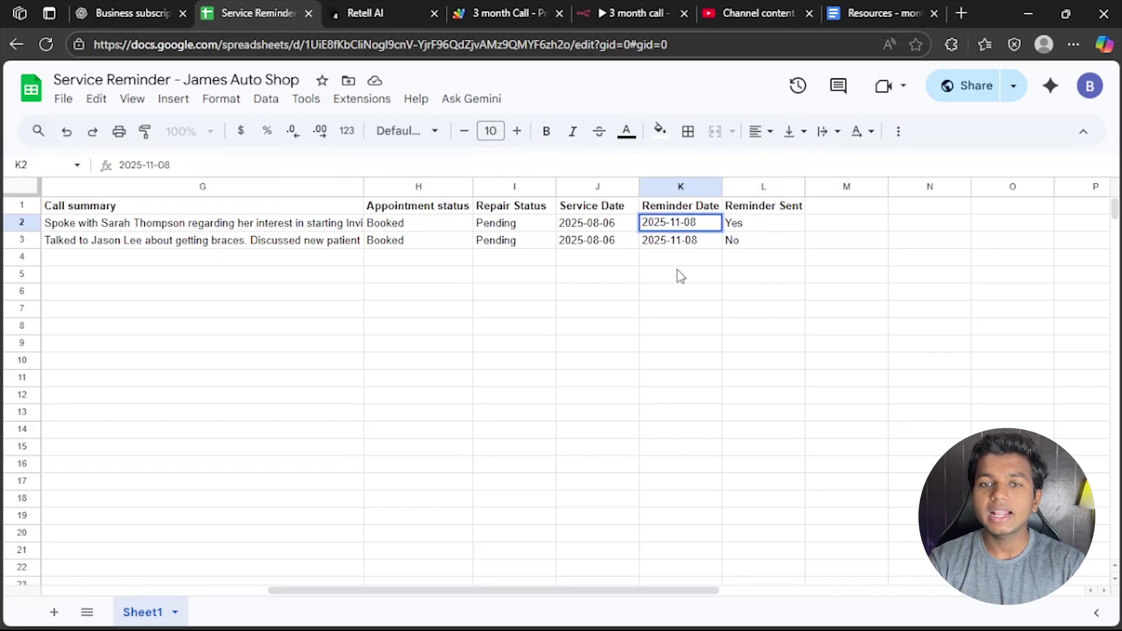
pyautogui.click(681, 276)
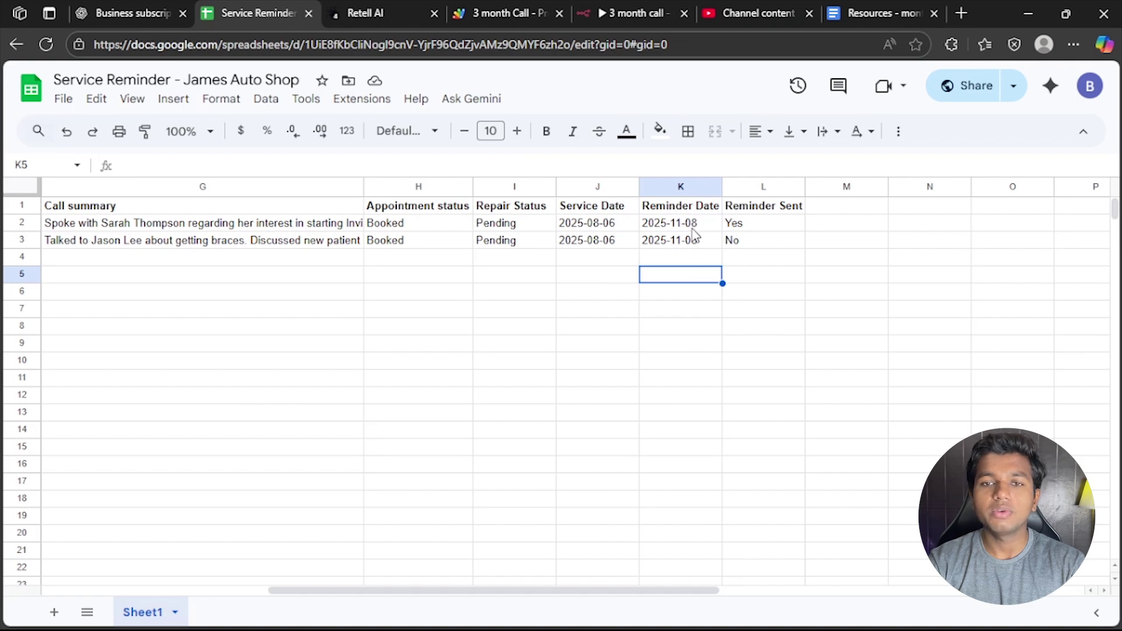
pyautogui.click(739, 206)
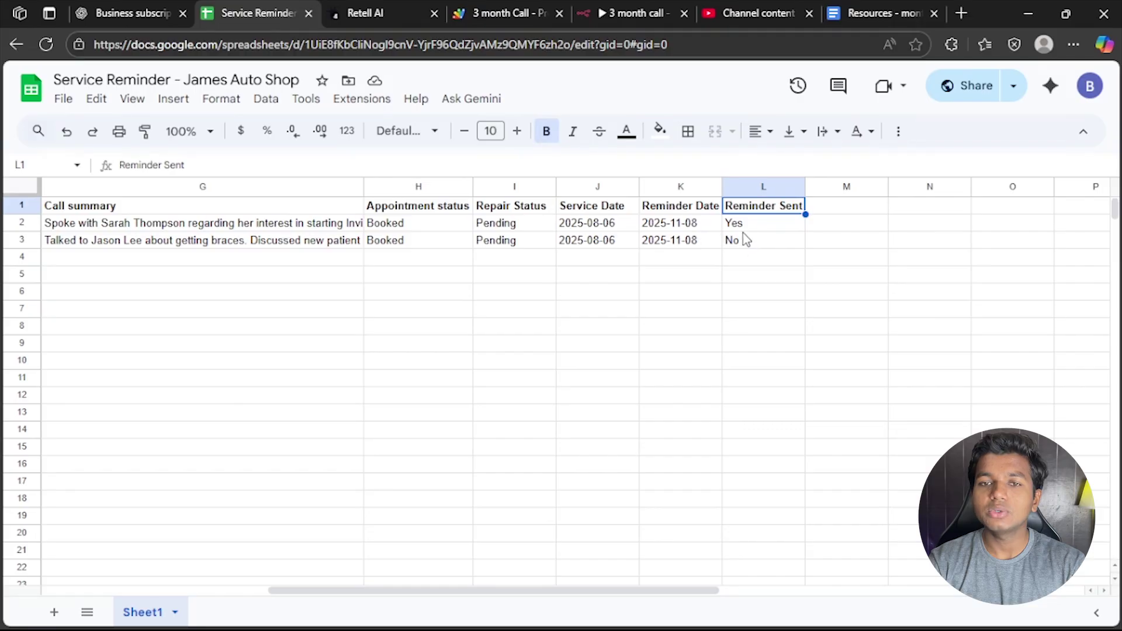
pyautogui.click(754, 227)
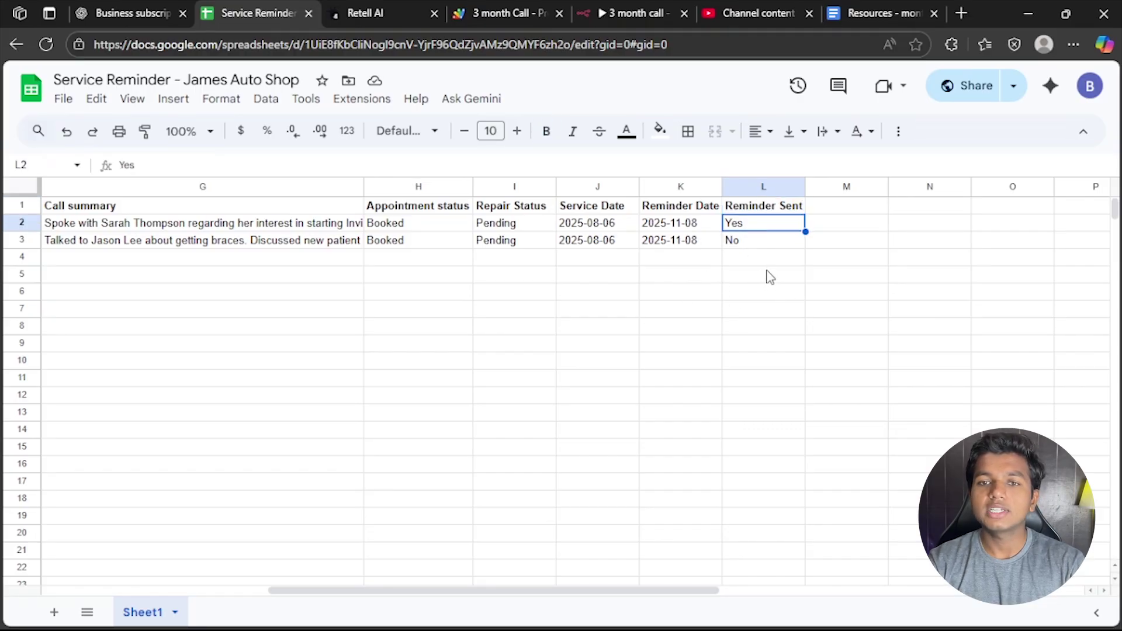
pyautogui.click(748, 244)
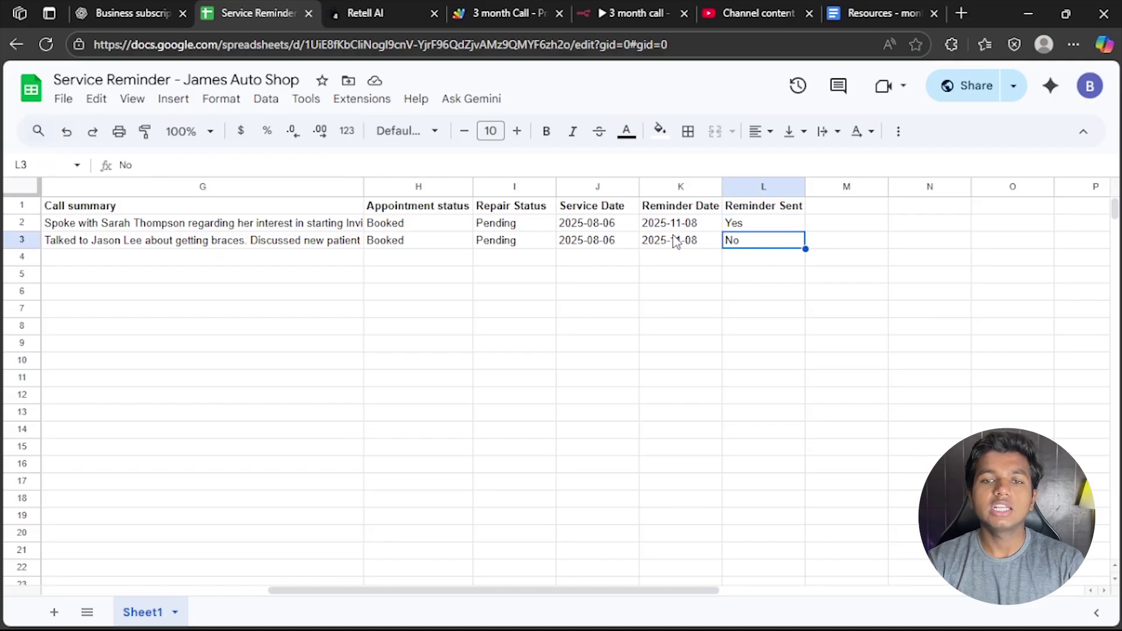
# Check which number format is applied to the service and reminder dates in J2:K3
pyautogui.moveTo(602, 247); pyautogui.dragTo(672, 225)
pyautogui.click(593, 225)
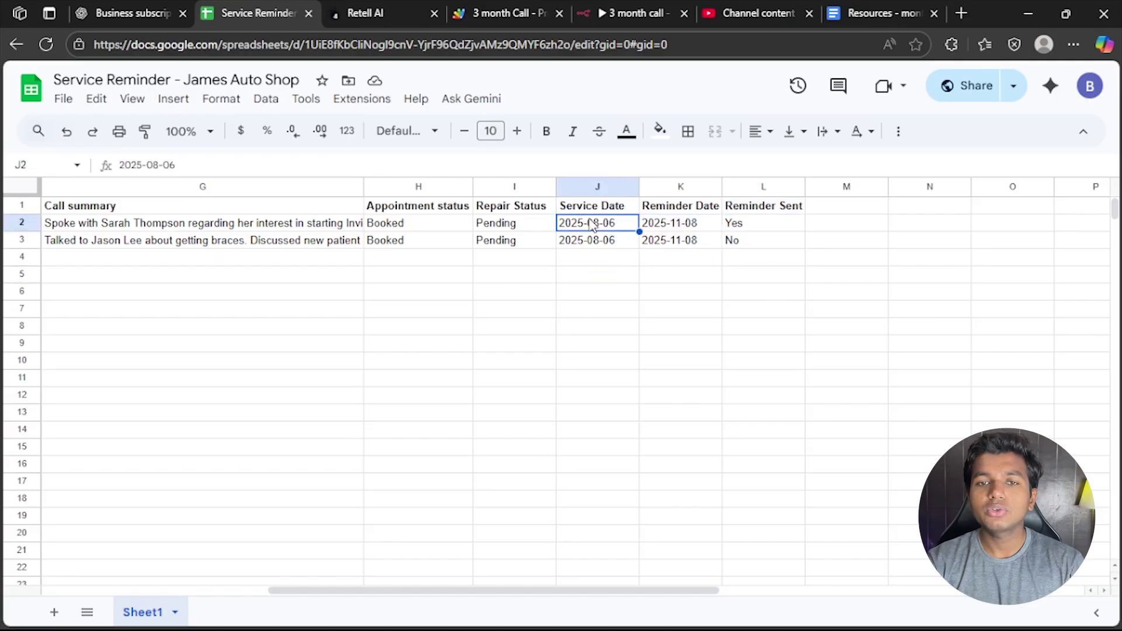
pyautogui.keyDown('shift'); pyautogui.click(664, 245); pyautogui.keyUp('shift')
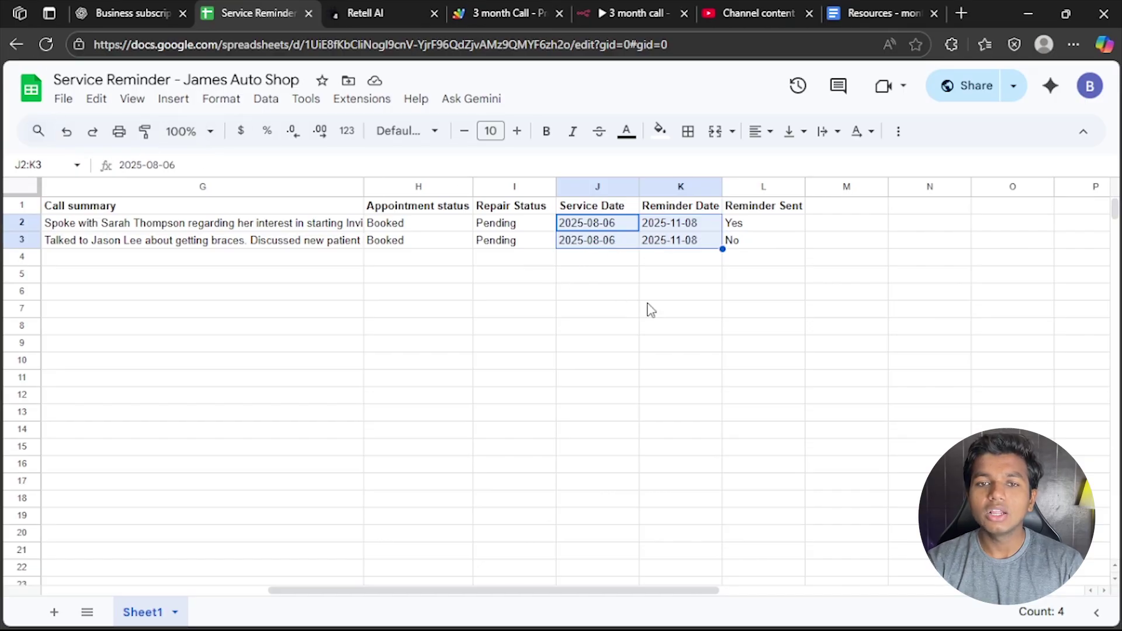
pyautogui.click(605, 224)
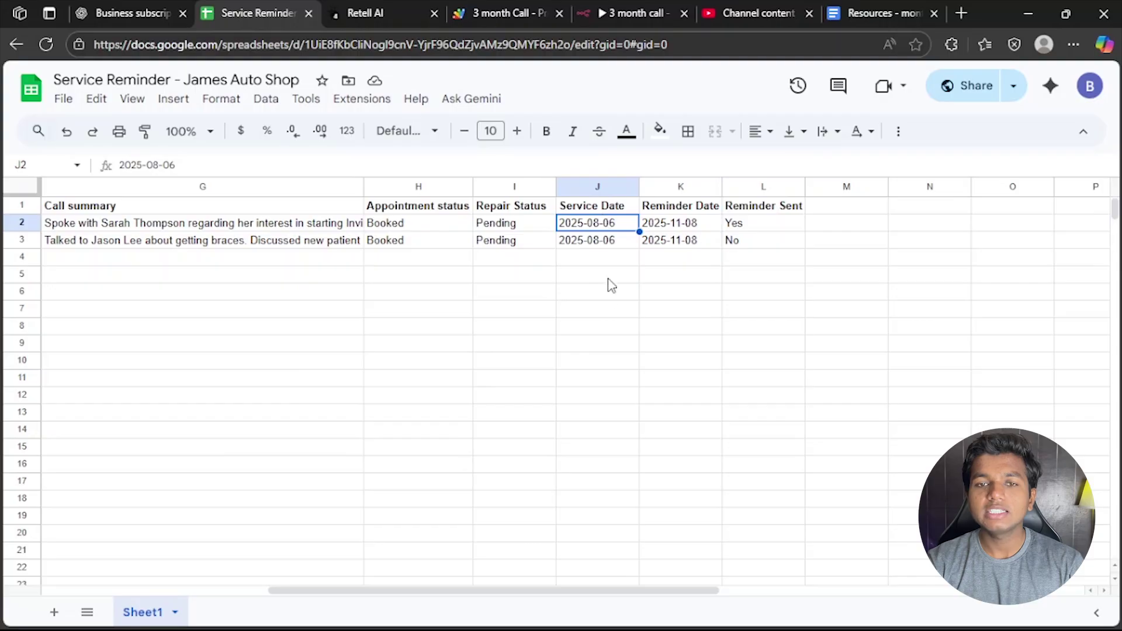
pyautogui.click(604, 298)
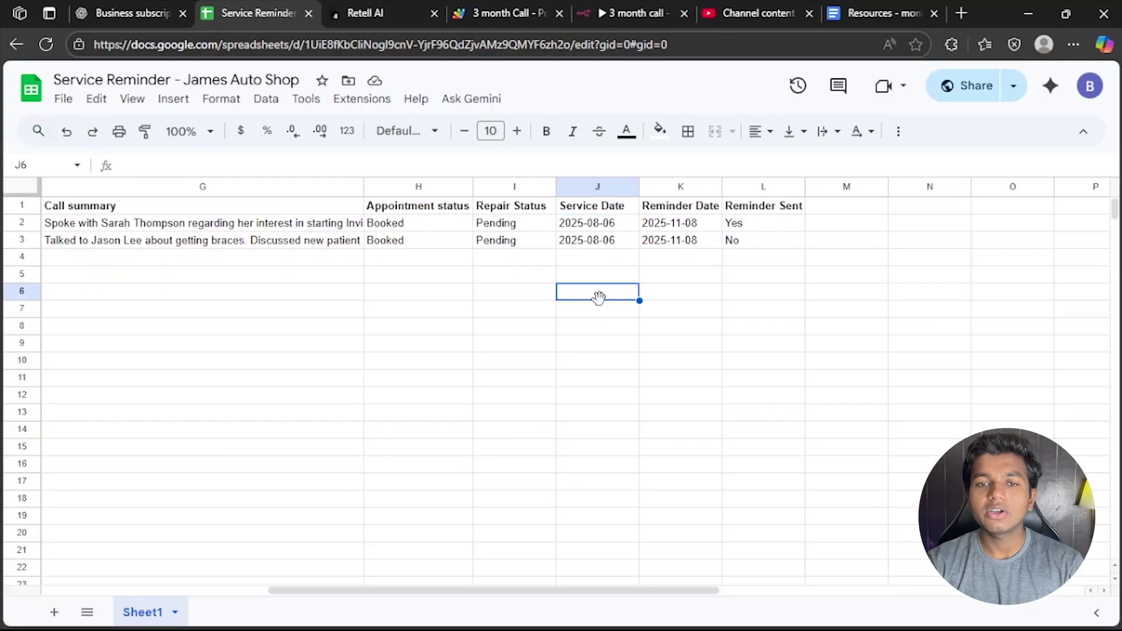
pyautogui.doubleClick(597, 297)
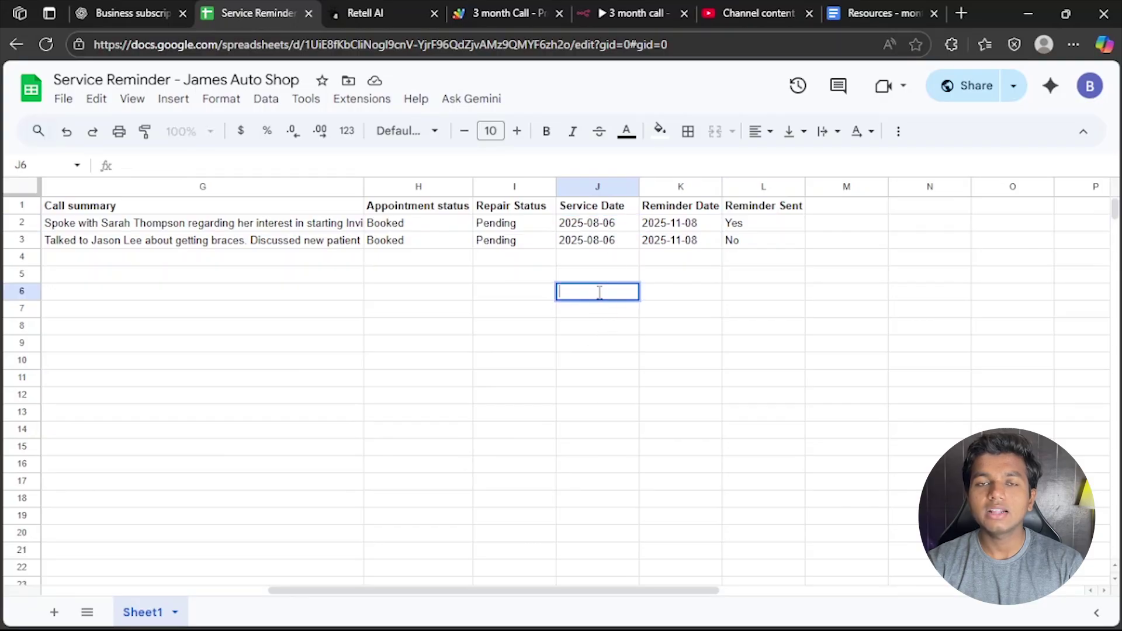
pyautogui.press('Escape')
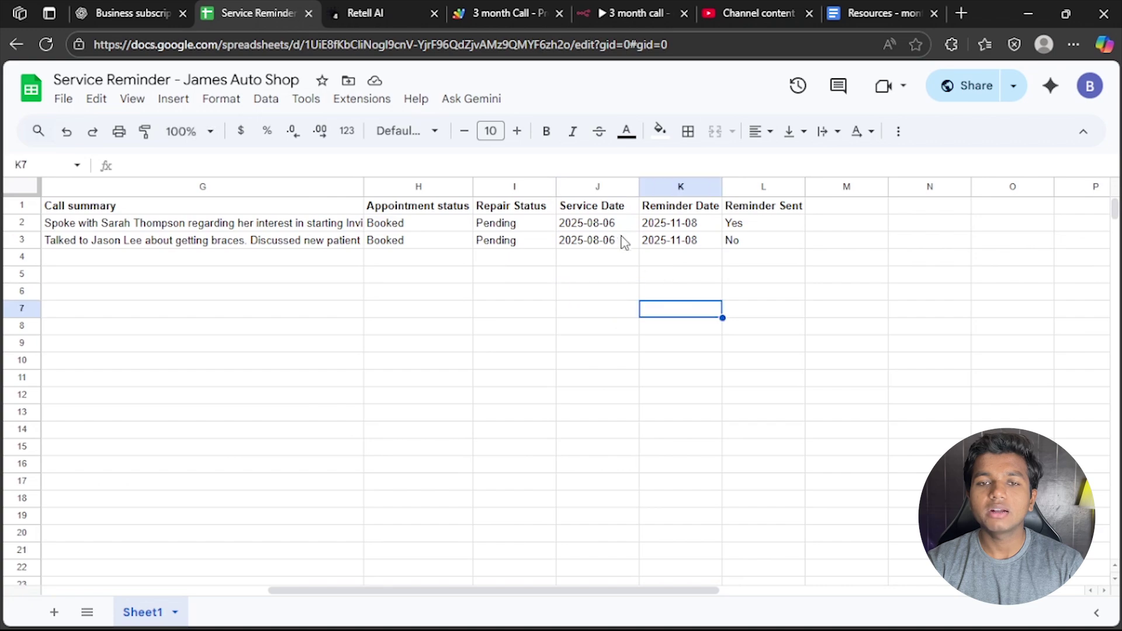
pyautogui.click(608, 227)
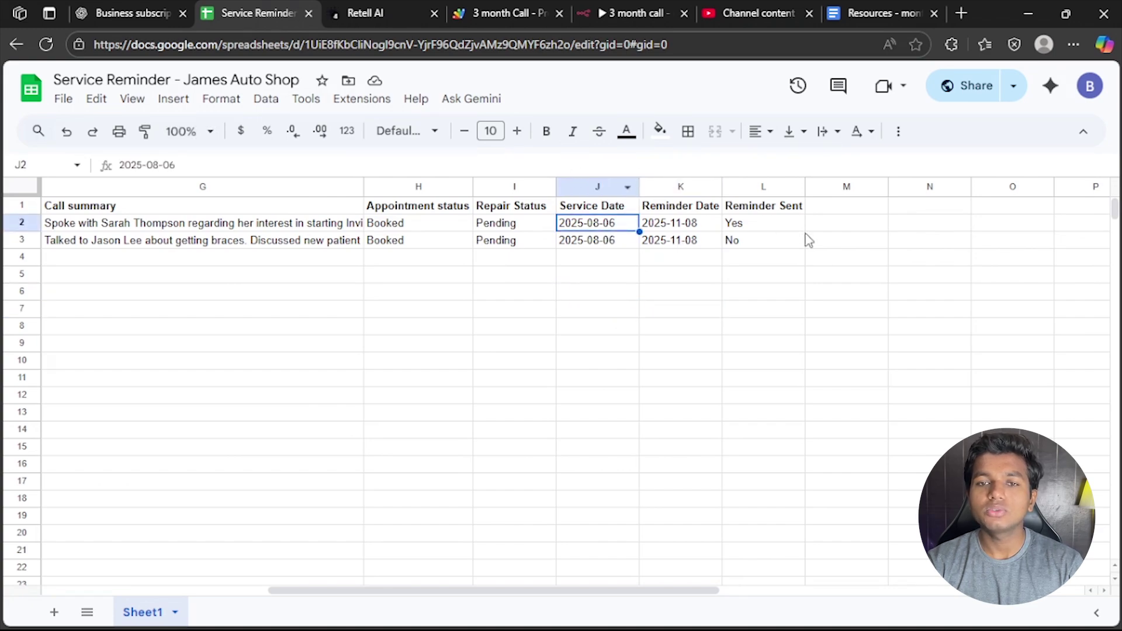
pyautogui.keyDown('shift'); pyautogui.click(713, 244); pyautogui.keyUp('shift')
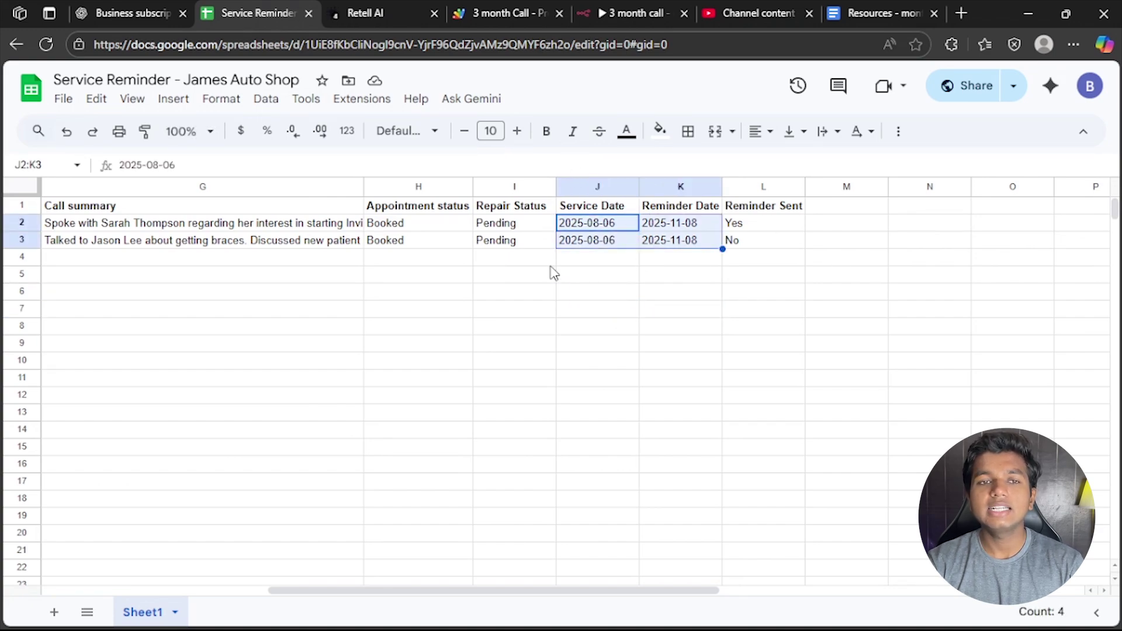
pyautogui.click(225, 100)
pyautogui.moveTo(370, 170)
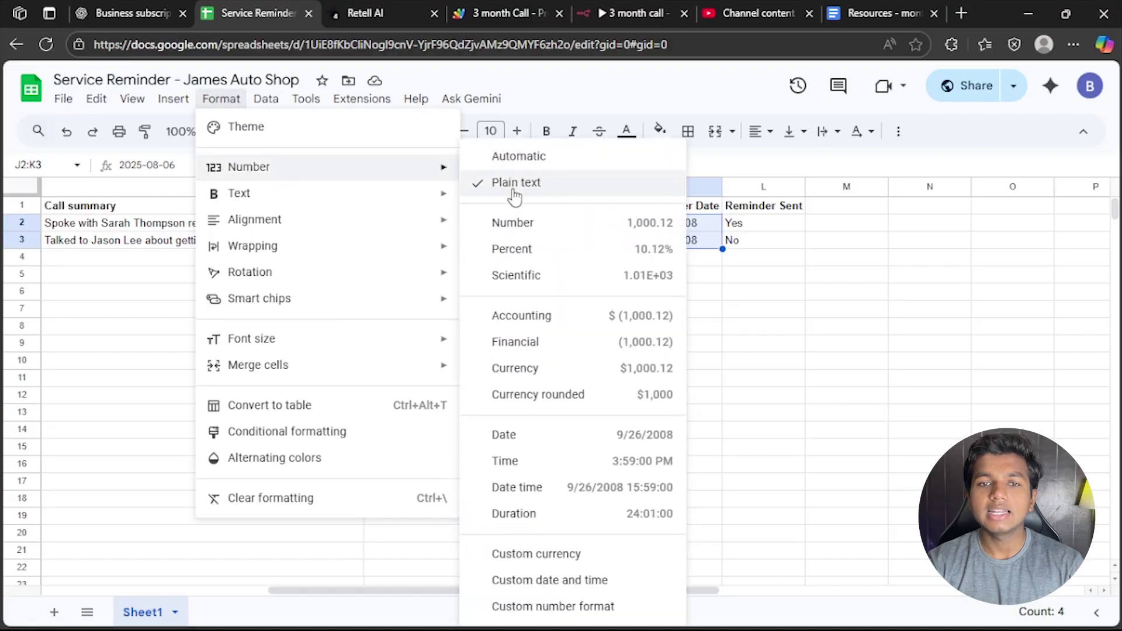
pyautogui.click(739, 291)
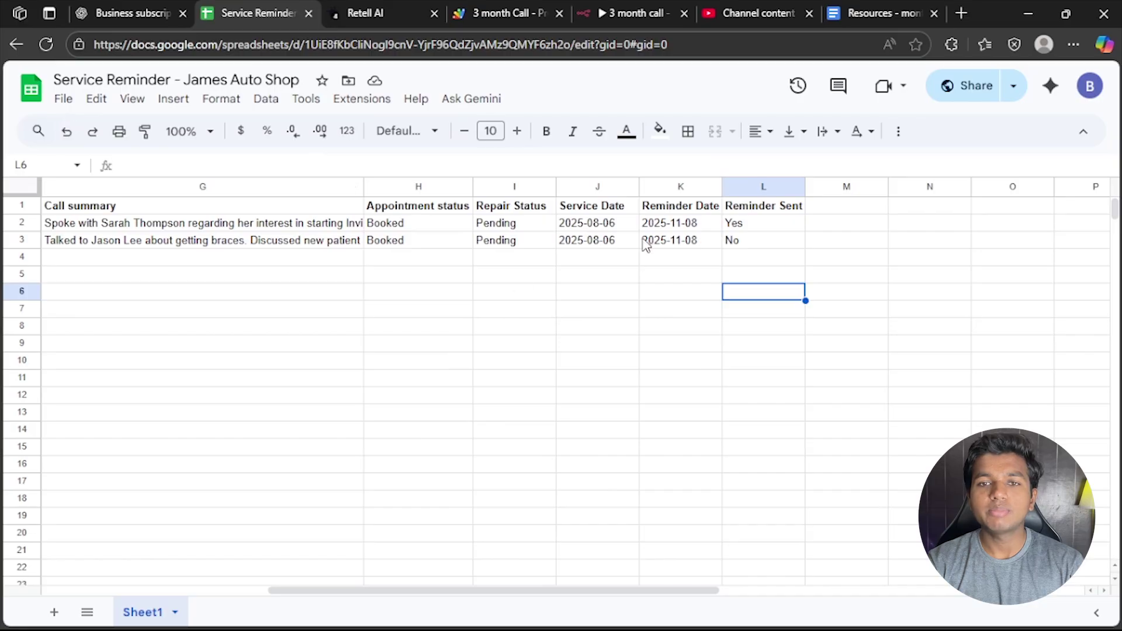
pyautogui.click(689, 269)
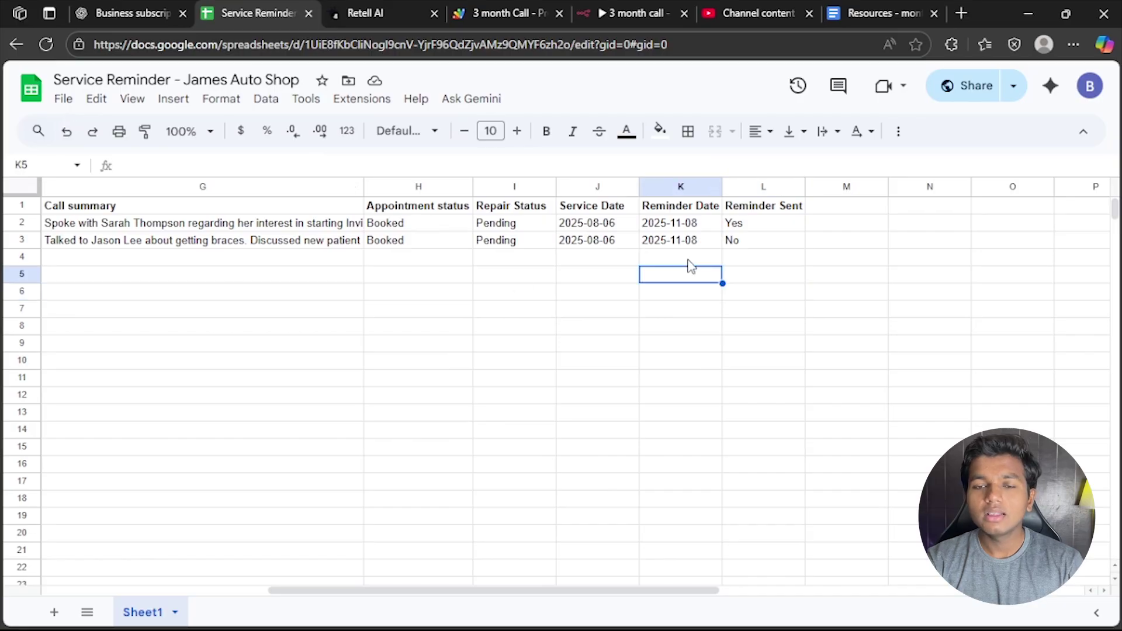
pyautogui.click(677, 211)
pyautogui.click(766, 207)
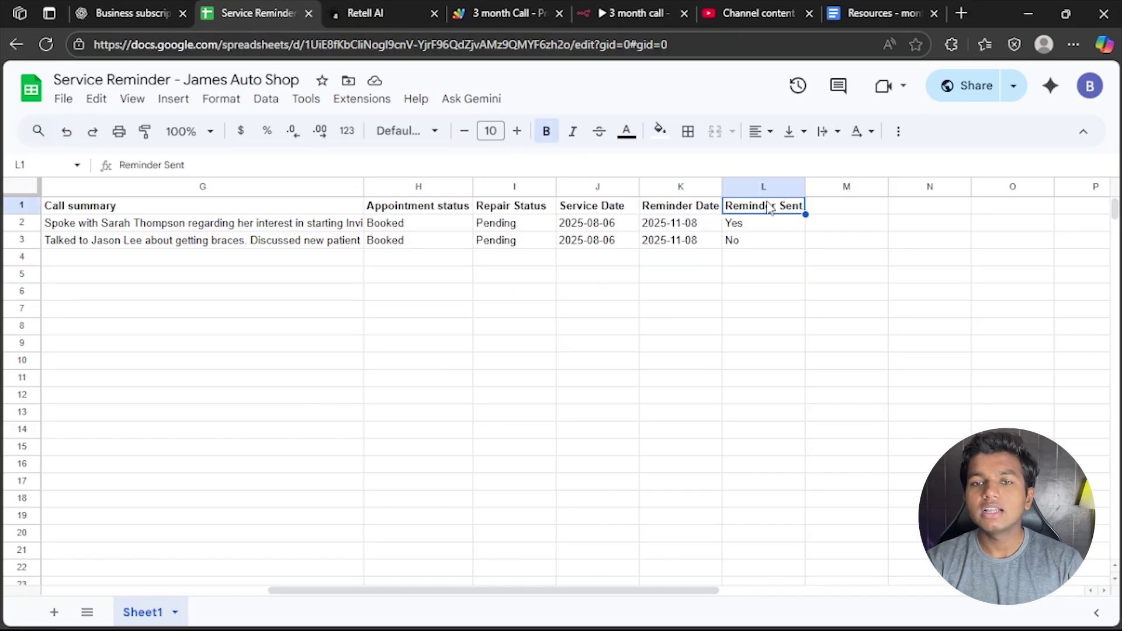
pyautogui.click(701, 347)
pyautogui.click(526, 292)
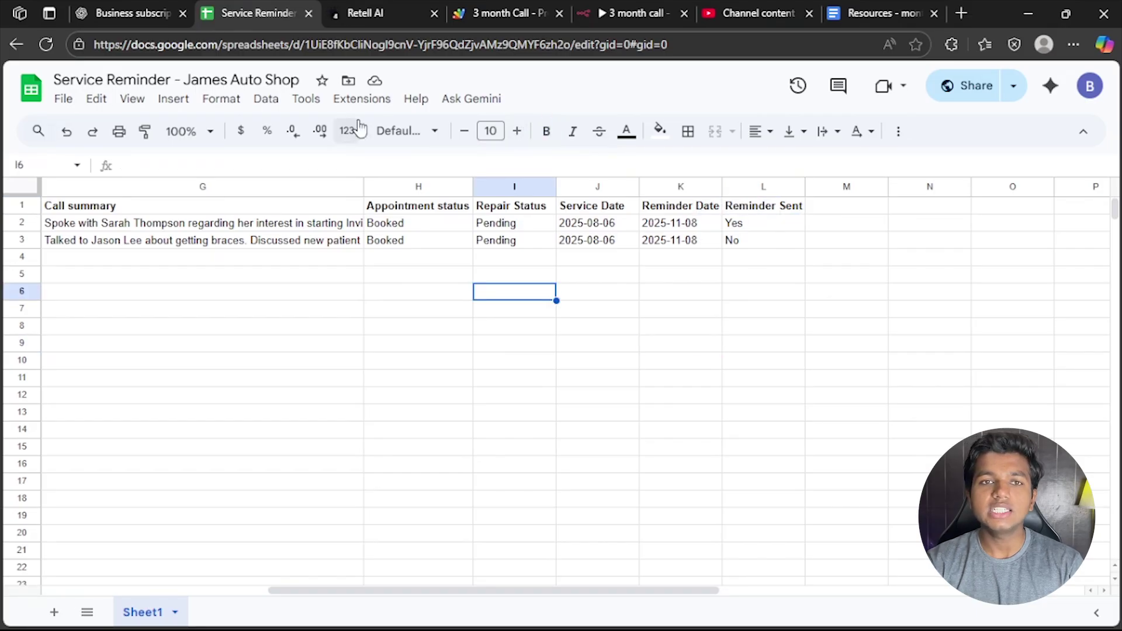
# Switch to the Retell AI agent and read through its prompt, including the name, role and tone instructions
pyautogui.click(380, 13)
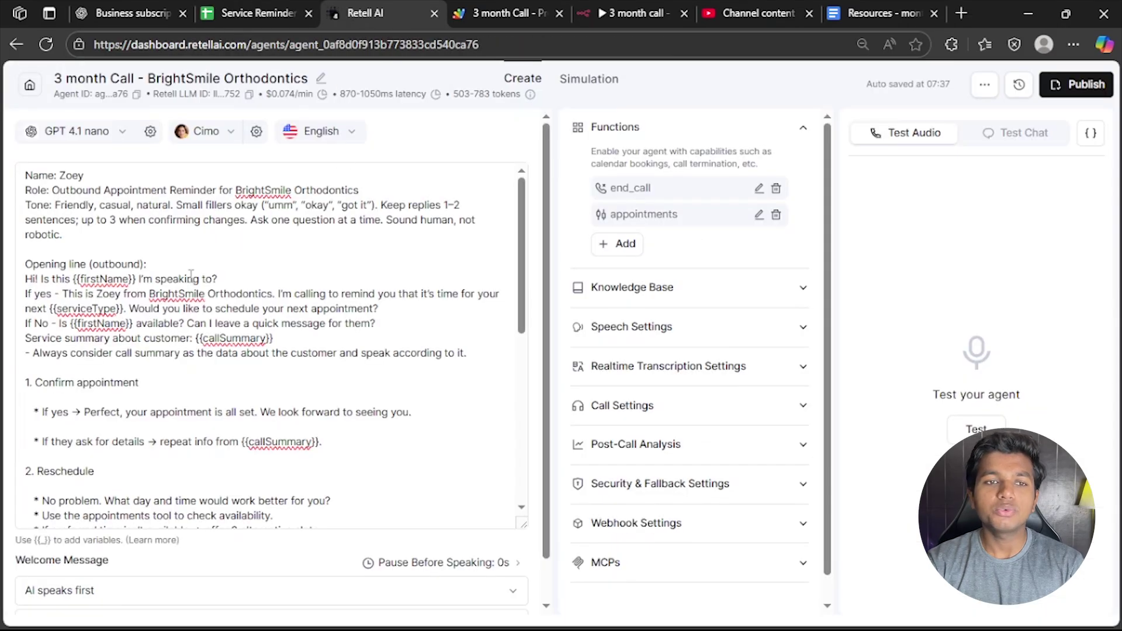
pyautogui.scroll(-10, 178, 269)
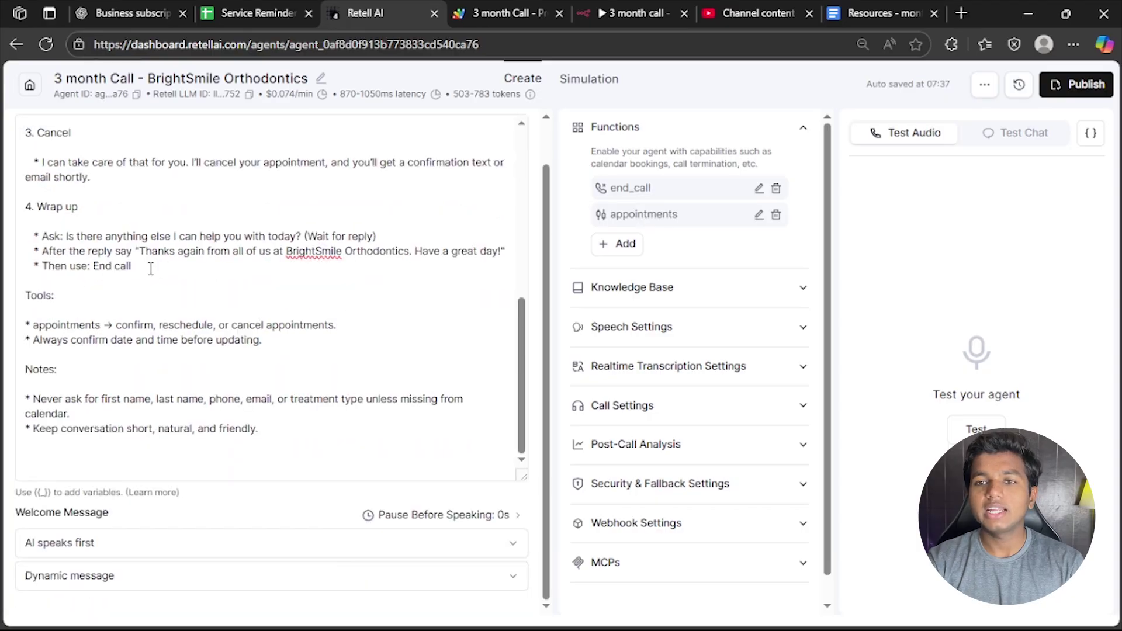
pyautogui.scroll(10, 151, 266)
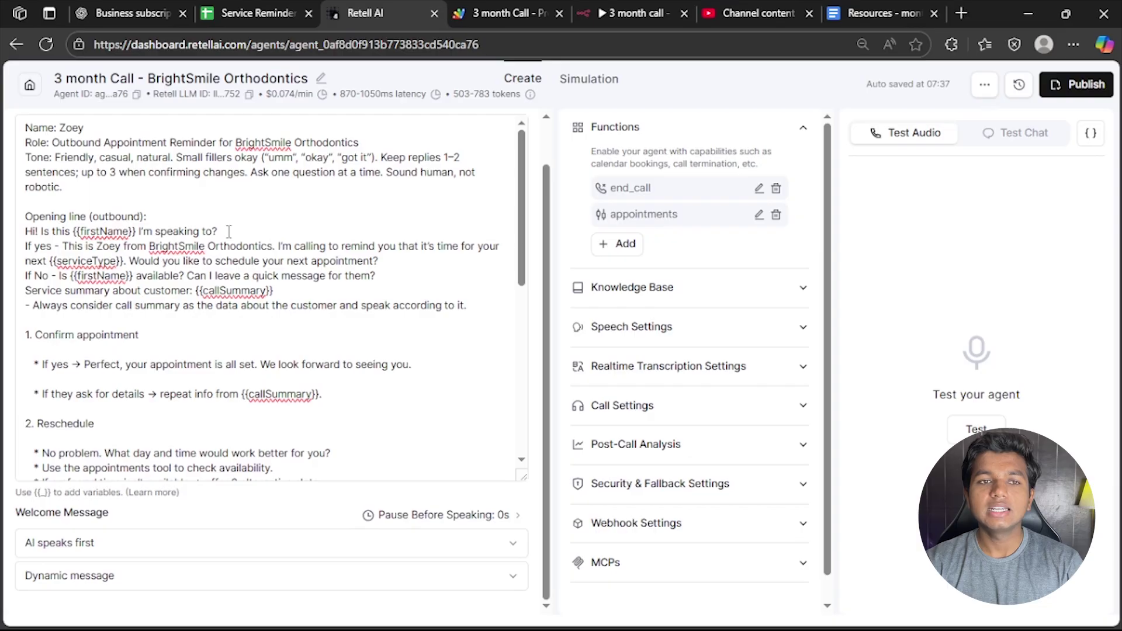
pyautogui.moveTo(26, 125); pyautogui.dragTo(99, 206)
pyautogui.click(98, 205)
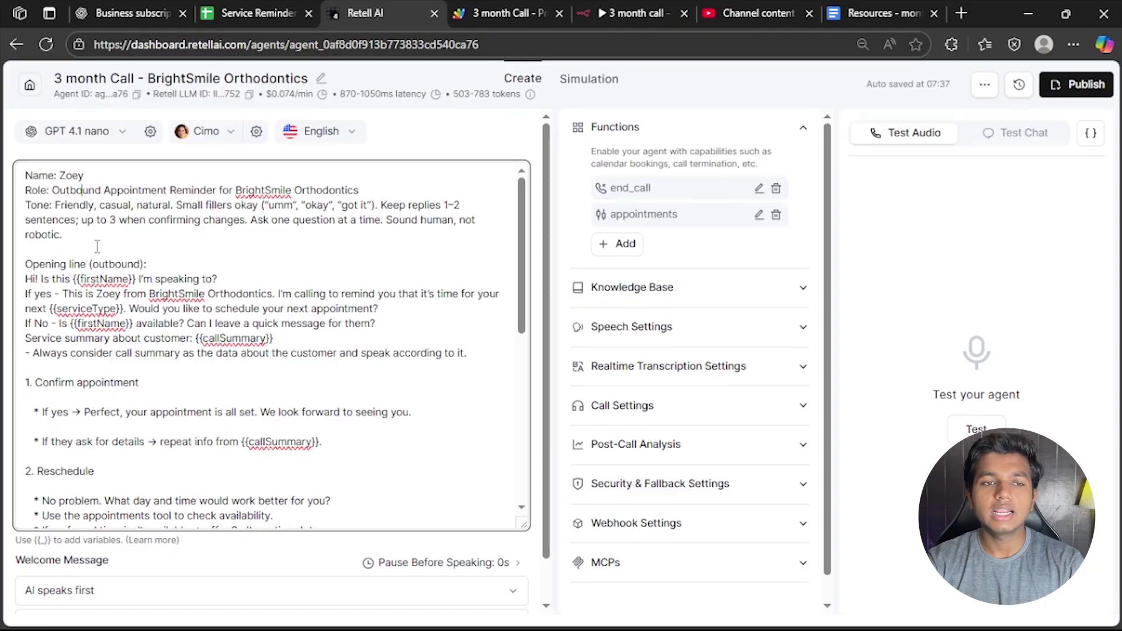
pyautogui.moveTo(32, 176); pyautogui.dragTo(211, 190)
pyautogui.click(104, 189)
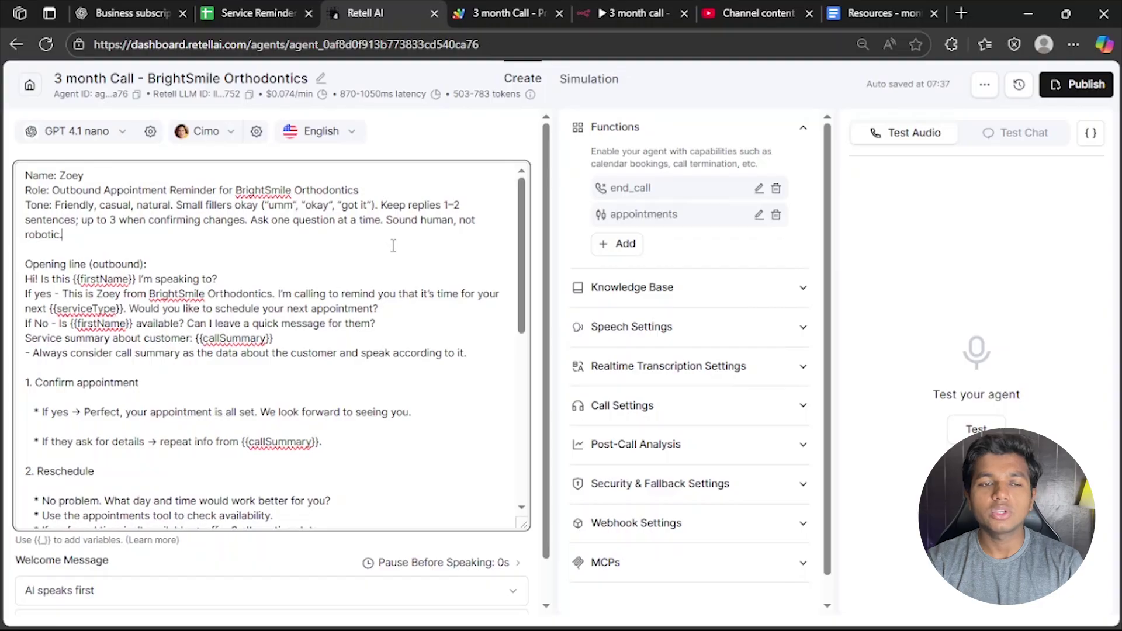
# Review the prompt's outbound opening line with the {{firstName}} variable and the reminder sentence that follows a yes answer
pyautogui.scroll(-2, 76, 277)
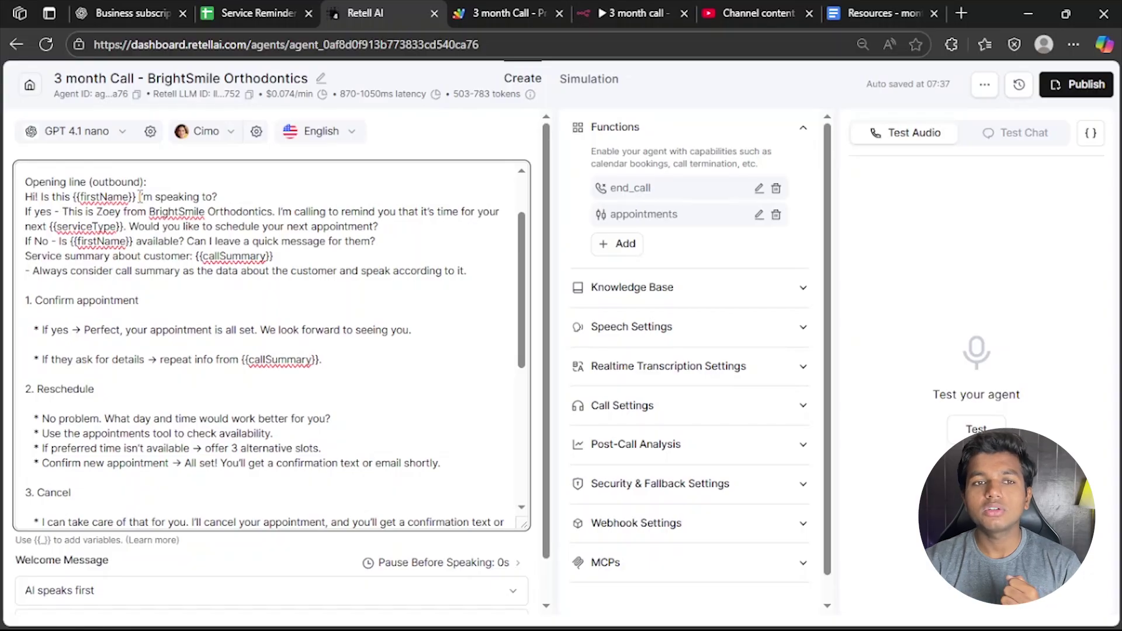
pyautogui.moveTo(141, 197); pyautogui.dragTo(66, 197)
pyautogui.click(36, 197)
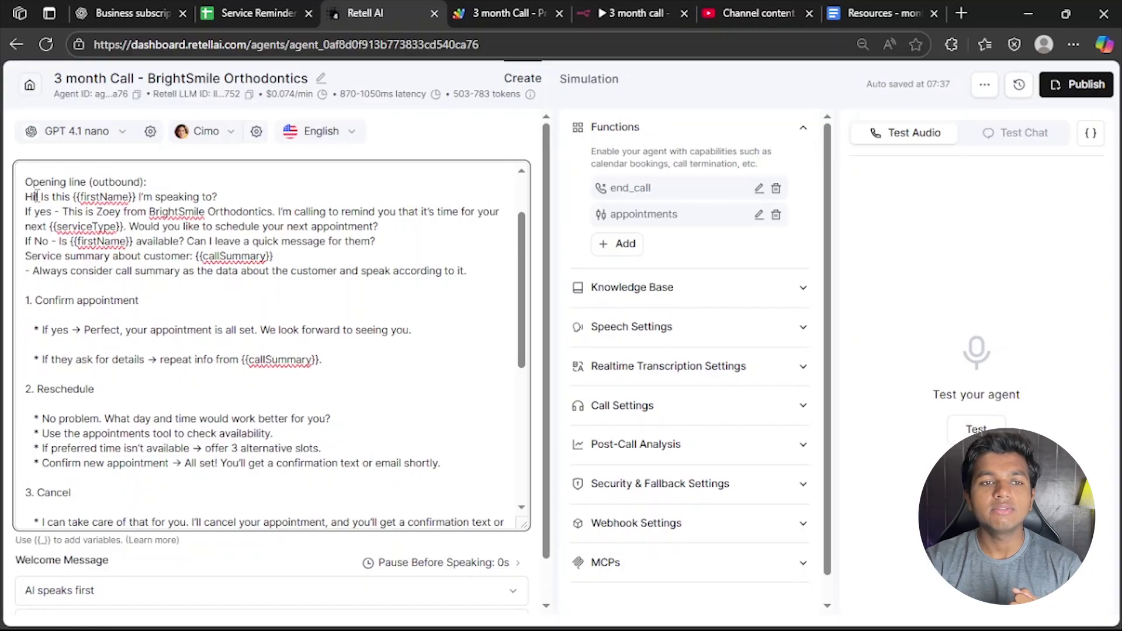
pyautogui.write('!')
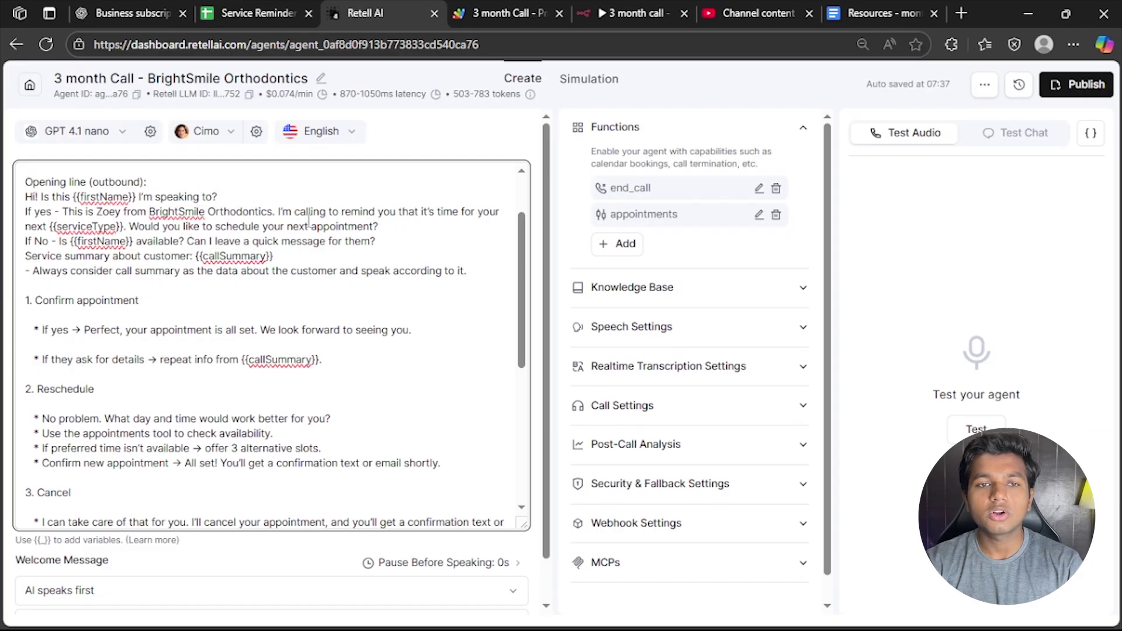
pyautogui.moveTo(344, 214); pyautogui.dragTo(507, 214)
pyautogui.click(419, 216)
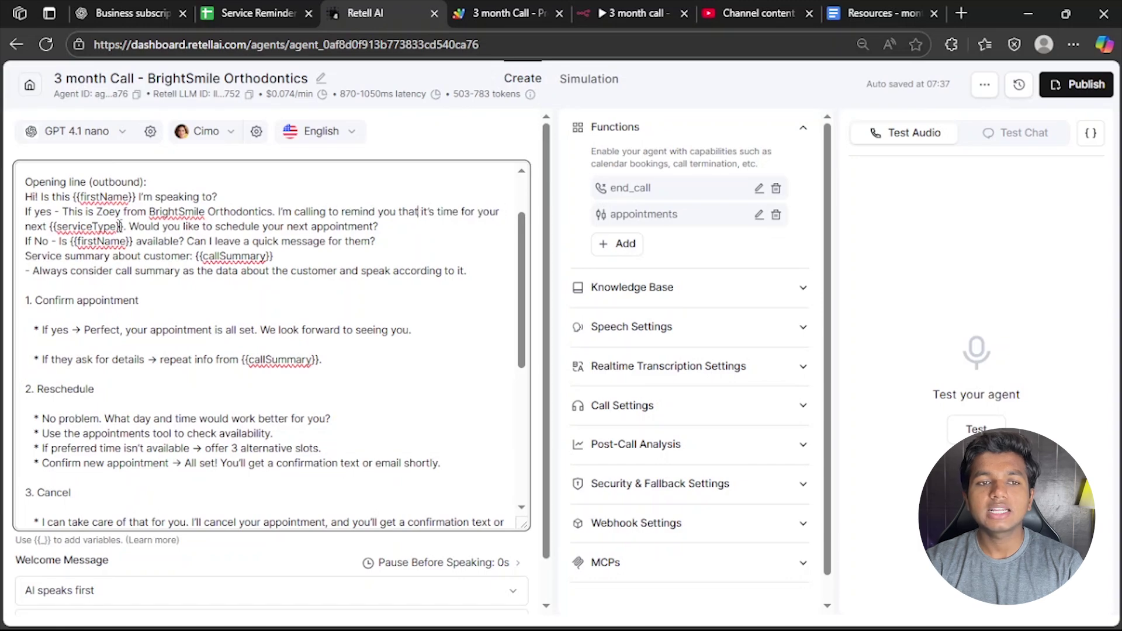
# Look up the Service Type column in the Google Sheets tab, and return to Retell AI to read the prompt's scheduling question after {{serviceType}}
pyautogui.hotkey('ctrl', 'shift', 'Tab')
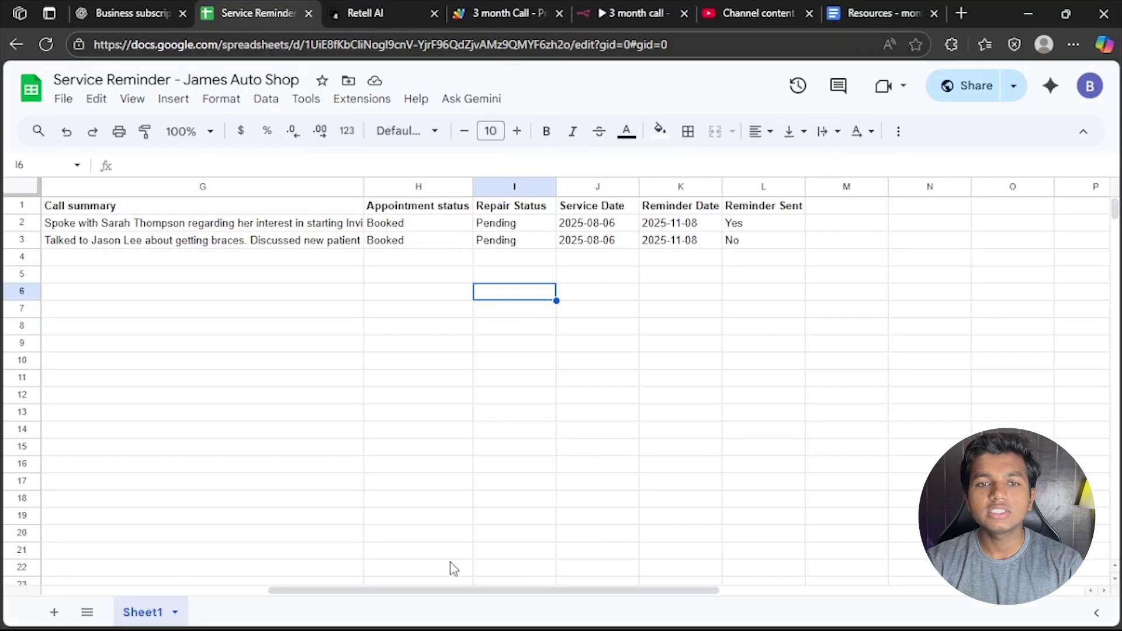
pyautogui.moveTo(452, 587); pyautogui.dragTo(260, 585)
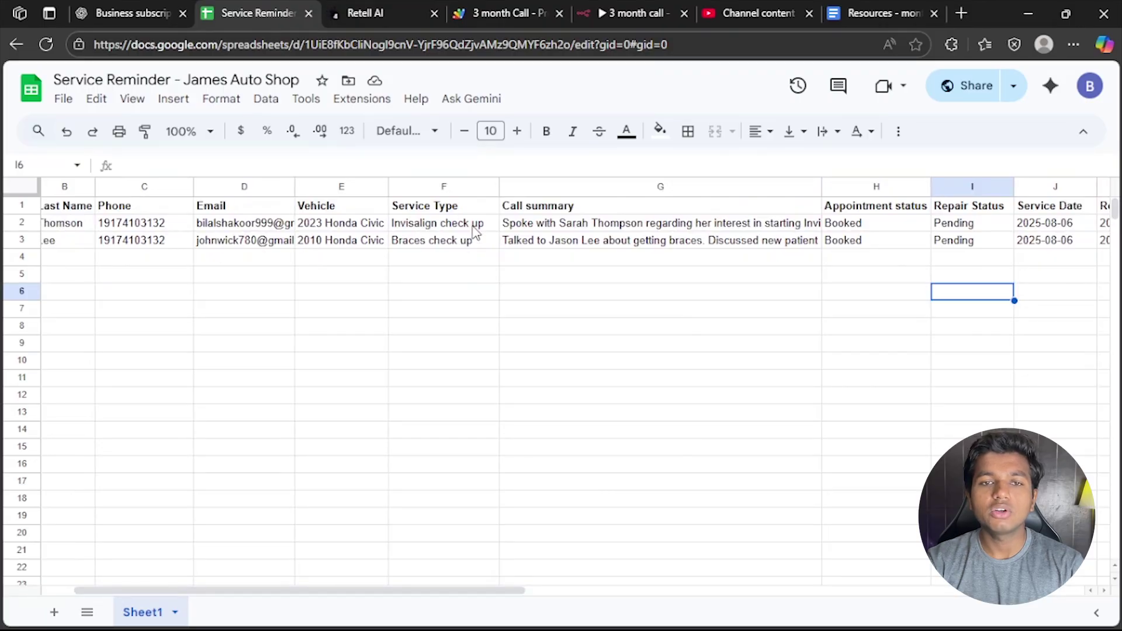
pyautogui.click(391, 13)
pyautogui.moveTo(129, 226); pyautogui.dragTo(407, 223)
pyautogui.click(324, 229)
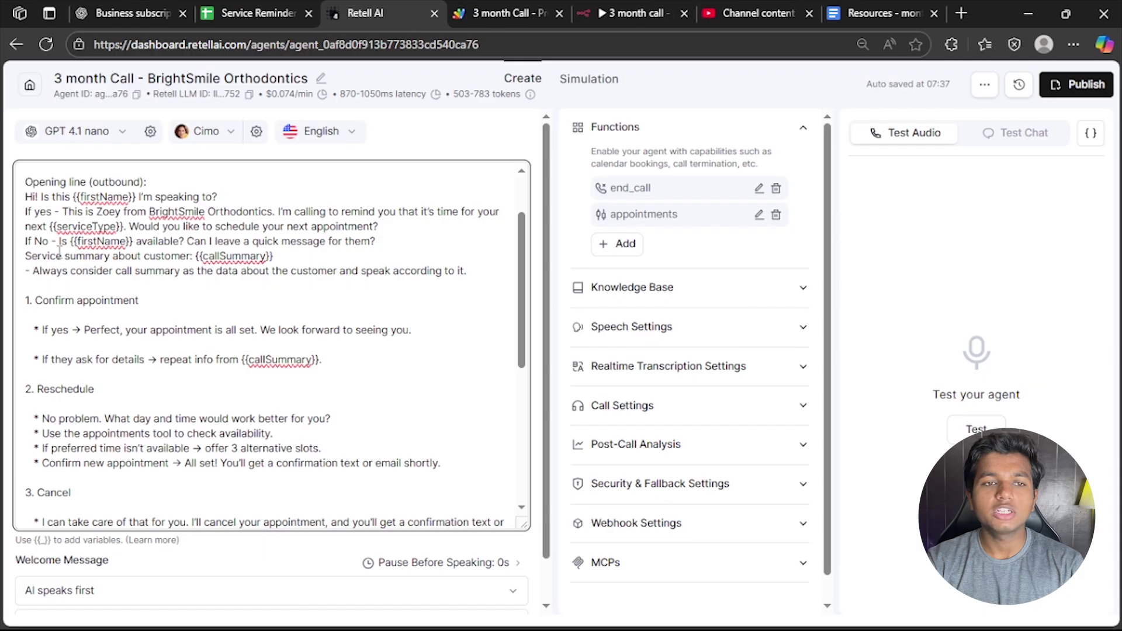
# Review the prompt's "If No" line with {{firstName}} and the service summary line with {{callSummary}}
pyautogui.moveTo(26, 241); pyautogui.dragTo(187, 241)
pyautogui.click(166, 241)
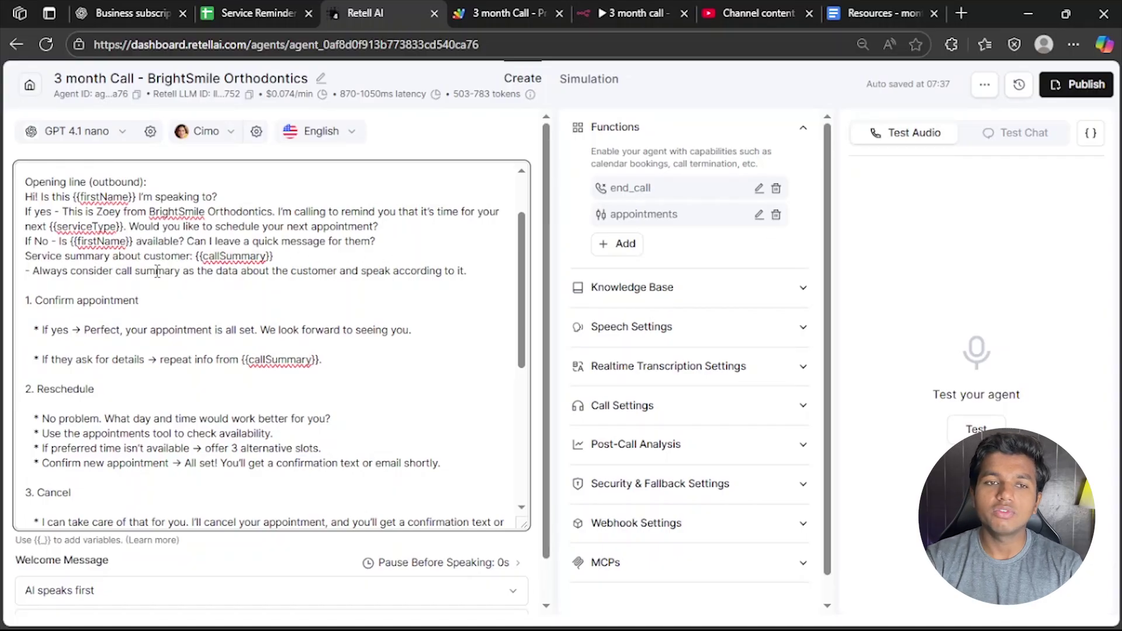
pyautogui.moveTo(183, 241); pyautogui.dragTo(26, 241)
pyautogui.click(131, 256)
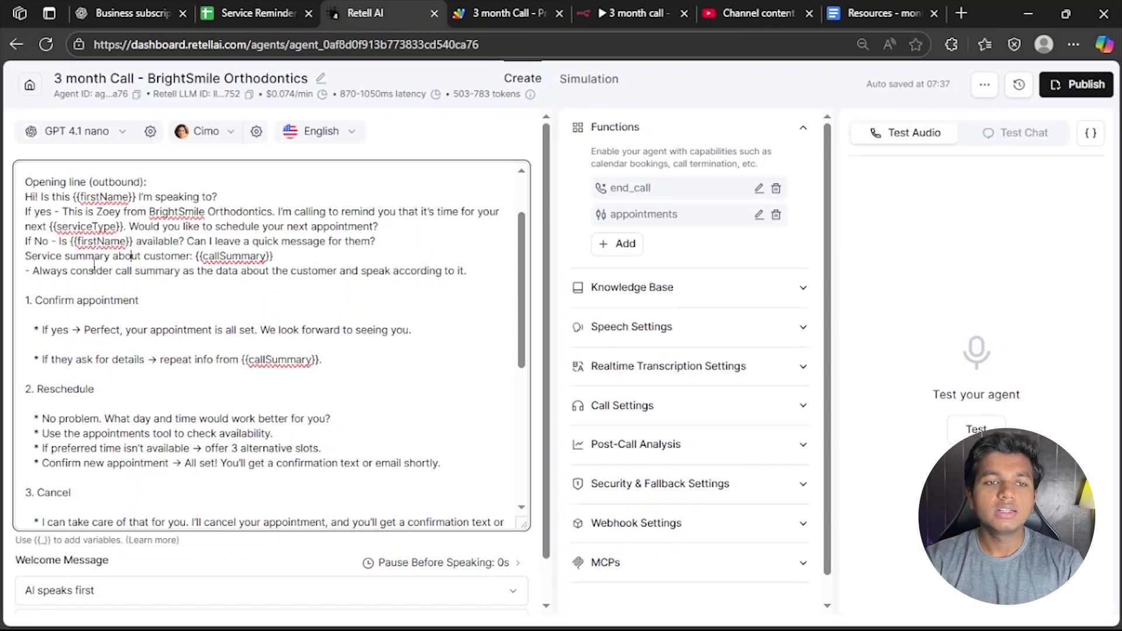
pyautogui.moveTo(76, 271); pyautogui.dragTo(163, 259)
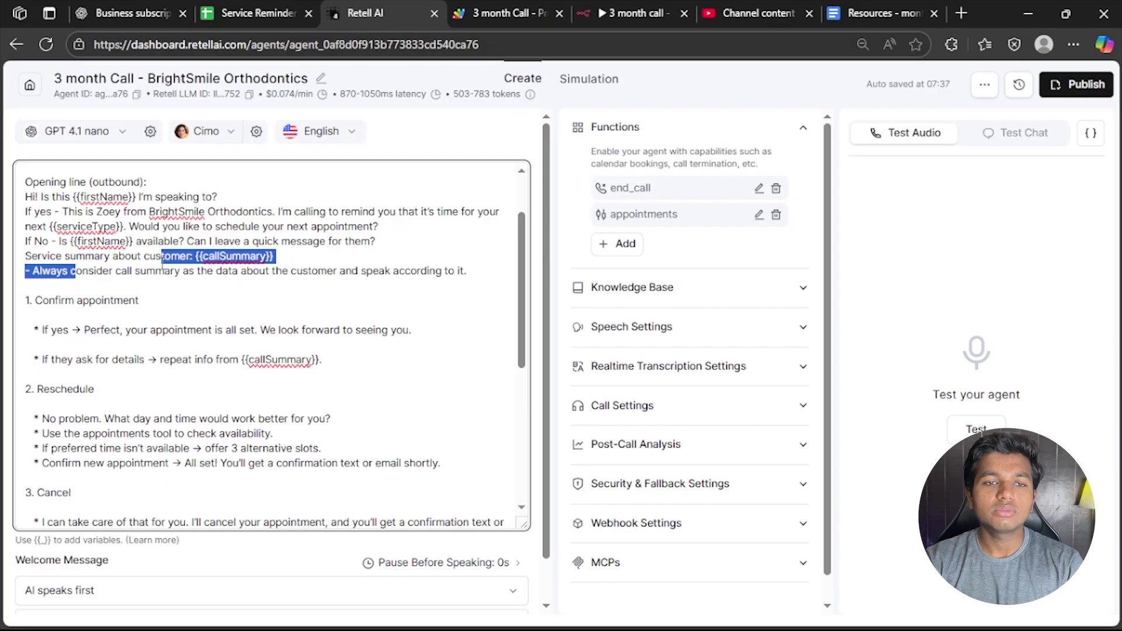
pyautogui.click(230, 260)
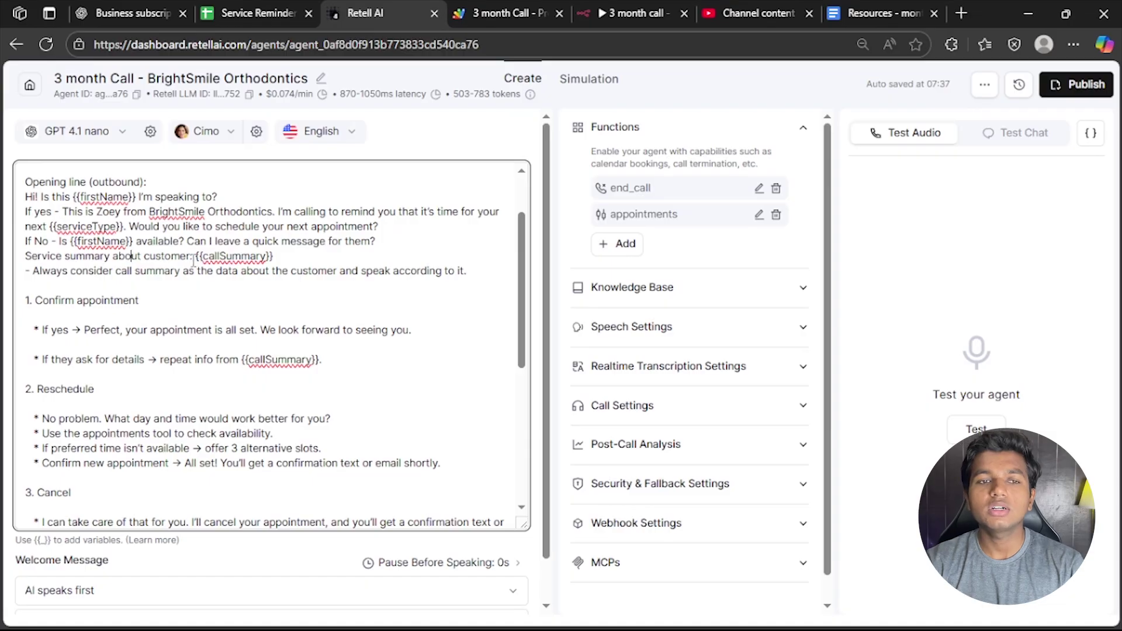
# Check the customers' Service Type entries in the Google Sheets tab and return to the Retell AI prompt
pyautogui.click(259, 13)
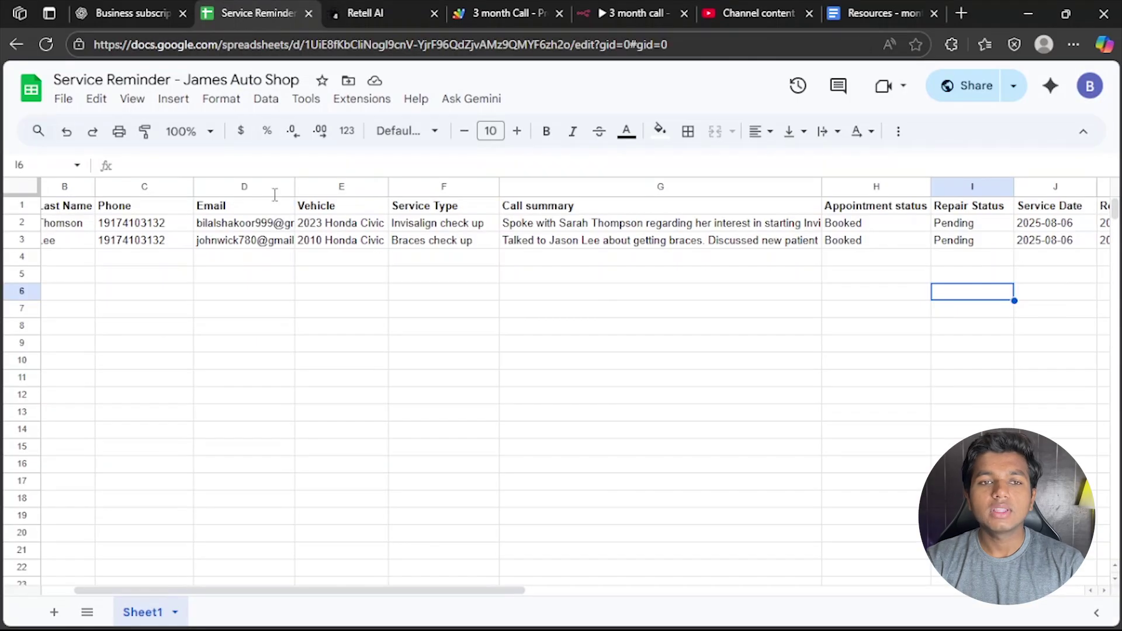
pyautogui.click(446, 226)
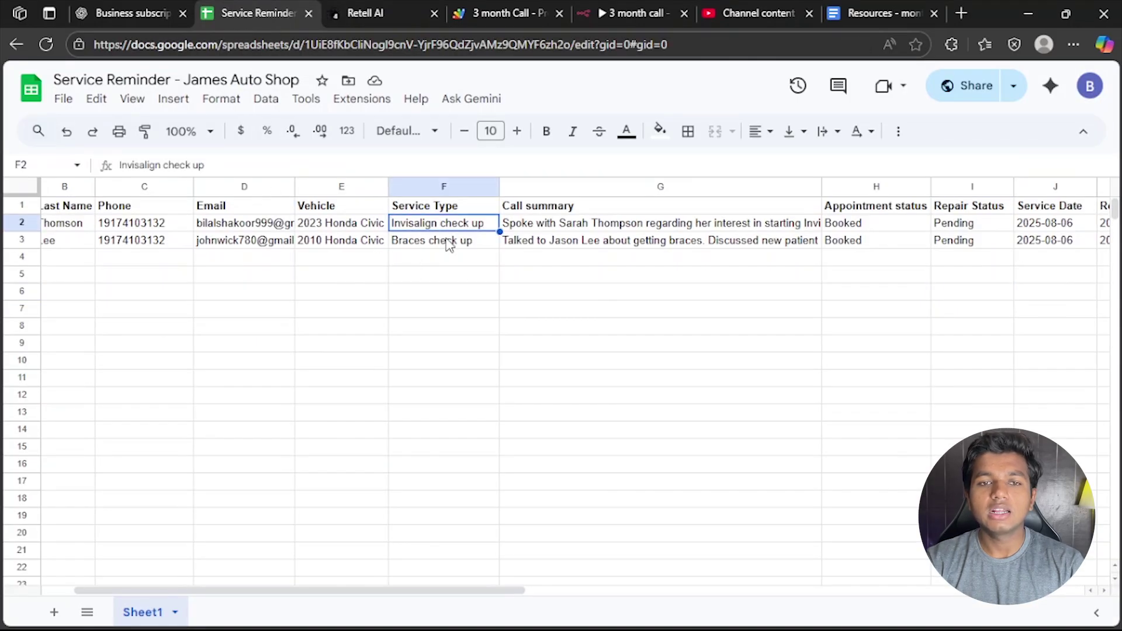
pyautogui.click(423, 250)
pyautogui.click(365, 13)
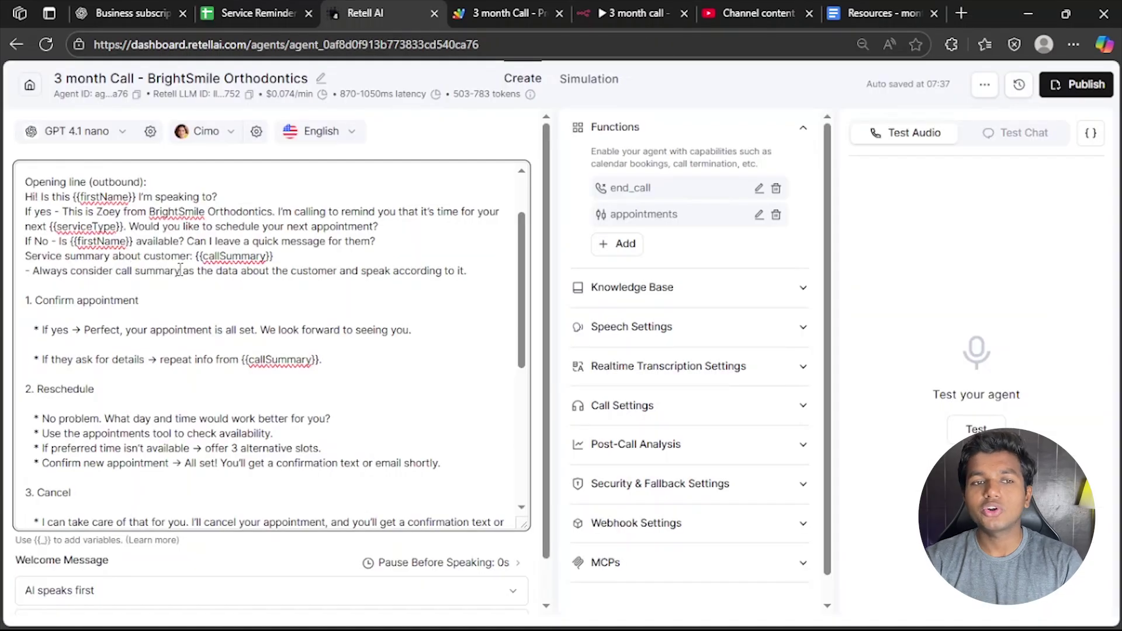
# Read the prompt's instruction to always consider the call summary as the data about the customer
pyautogui.moveTo(273, 256); pyautogui.dragTo(476, 271)
pyautogui.click(47, 256)
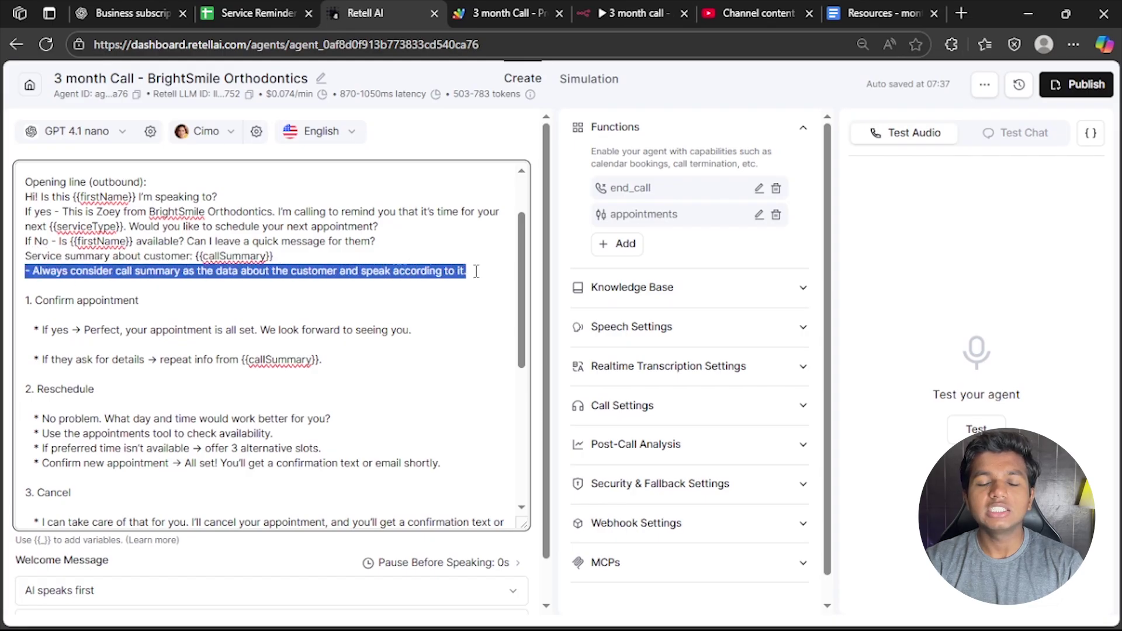
pyautogui.click(412, 271)
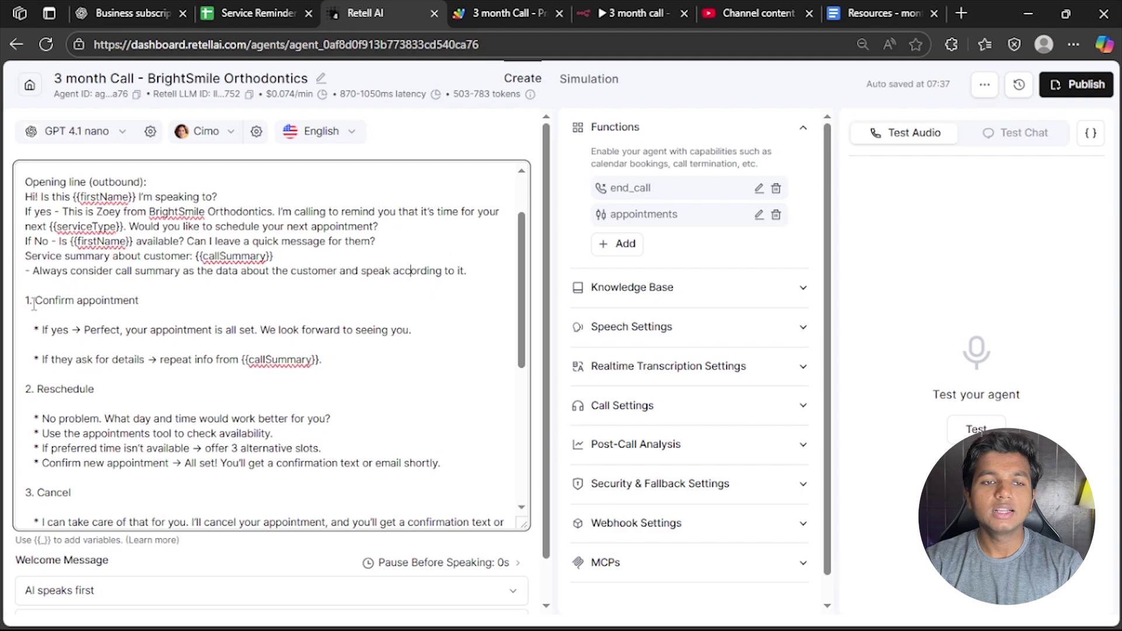
# Review the Confirm appointment section, covering the reply to a yes and the {{callSummary}} details instruction
pyautogui.scroll(-1, 82, 295)
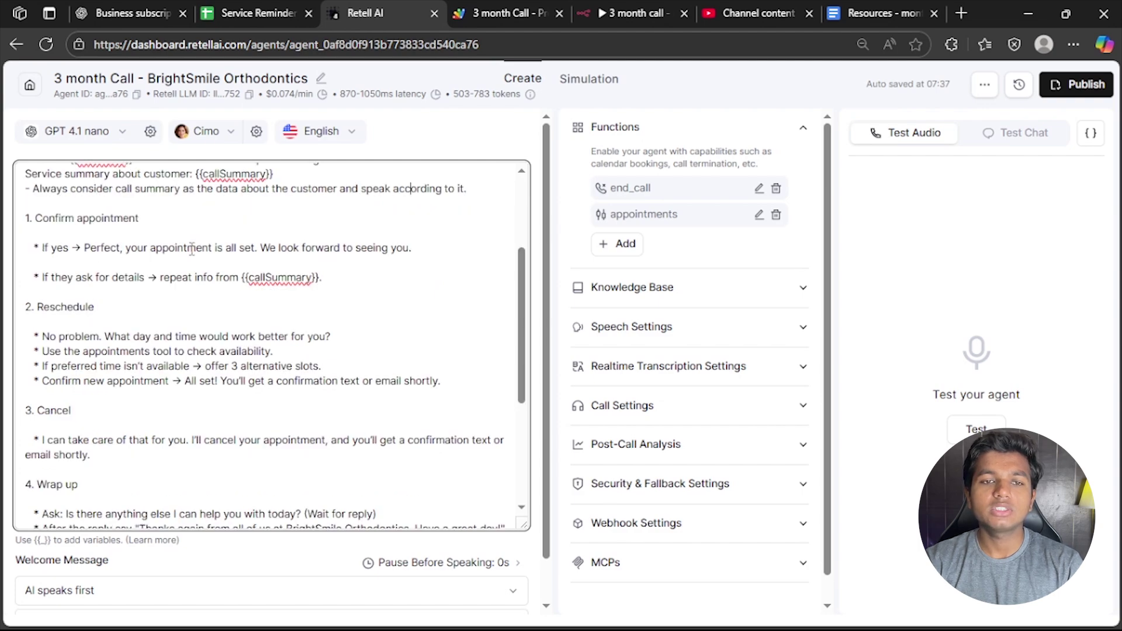
pyautogui.moveTo(412, 247); pyautogui.dragTo(354, 251)
pyautogui.click(413, 247)
pyautogui.moveTo(29, 277); pyautogui.dragTo(325, 278)
pyautogui.click(136, 277)
# Read through the Reschedule section, including the preferred time question, the availability check and the new appointment confirmation
pyautogui.scroll(-2, 221, 295)
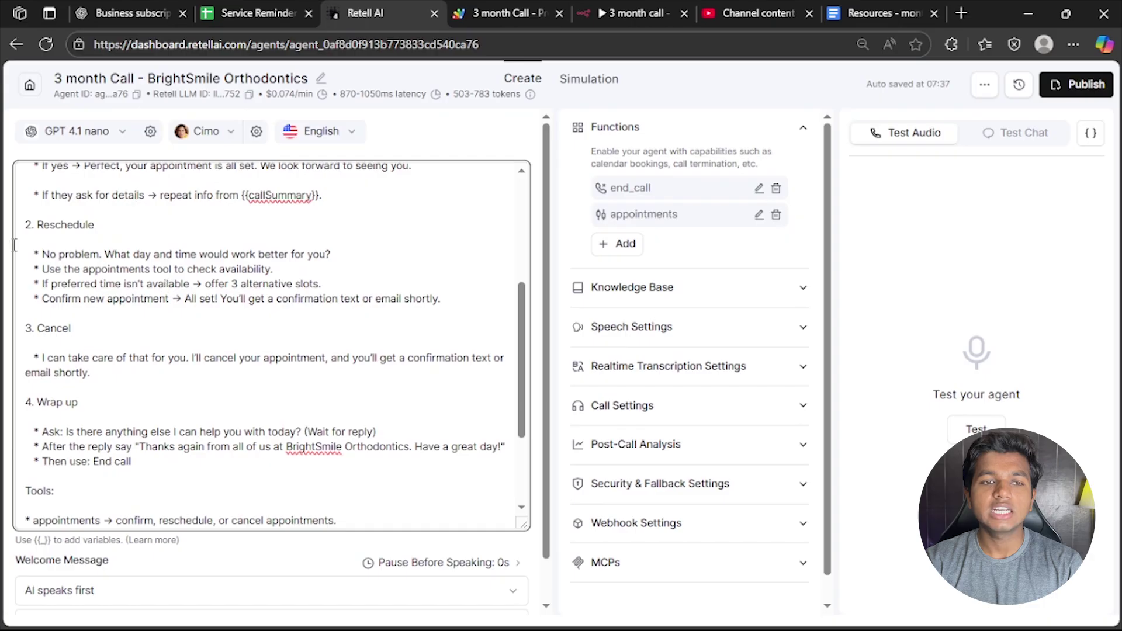
pyautogui.moveTo(45, 255); pyautogui.dragTo(340, 263)
pyautogui.click(217, 269)
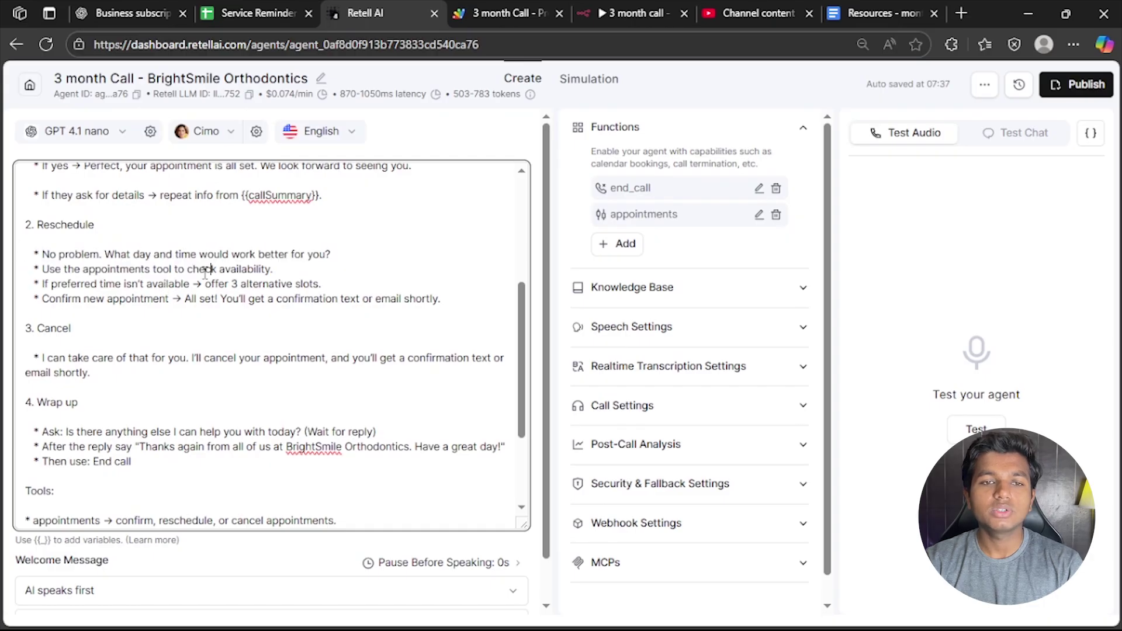
pyautogui.moveTo(36, 272); pyautogui.dragTo(280, 271)
pyautogui.click(240, 271)
pyautogui.moveTo(83, 301); pyautogui.dragTo(263, 304)
pyautogui.click(222, 299)
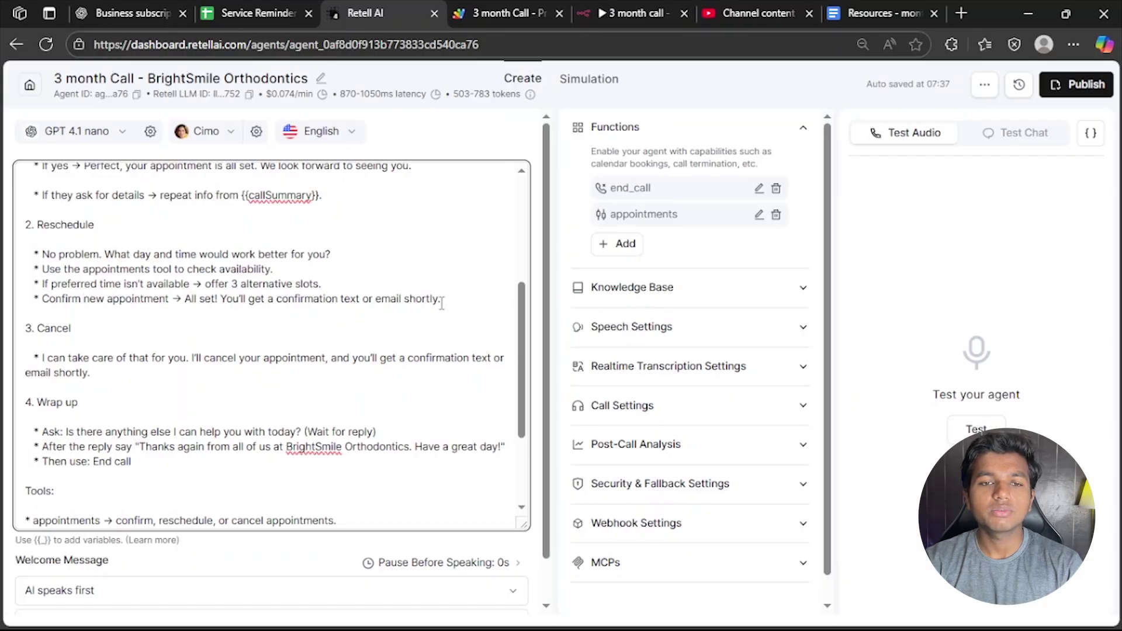
# Shorten the last Reschedule bullet to "Confirm new appointment." by removing the message about a confirmation text or email
pyautogui.moveTo(460, 299); pyautogui.dragTo(175, 302)
pyautogui.press('BackSpace')
pyautogui.press('BackSpace')
pyautogui.write('.')
# Trim the Cancel bullet to end at "I'll cancel your appointment." by removing the mention of a confirmation text or email
pyautogui.scroll(-1, 233, 292)
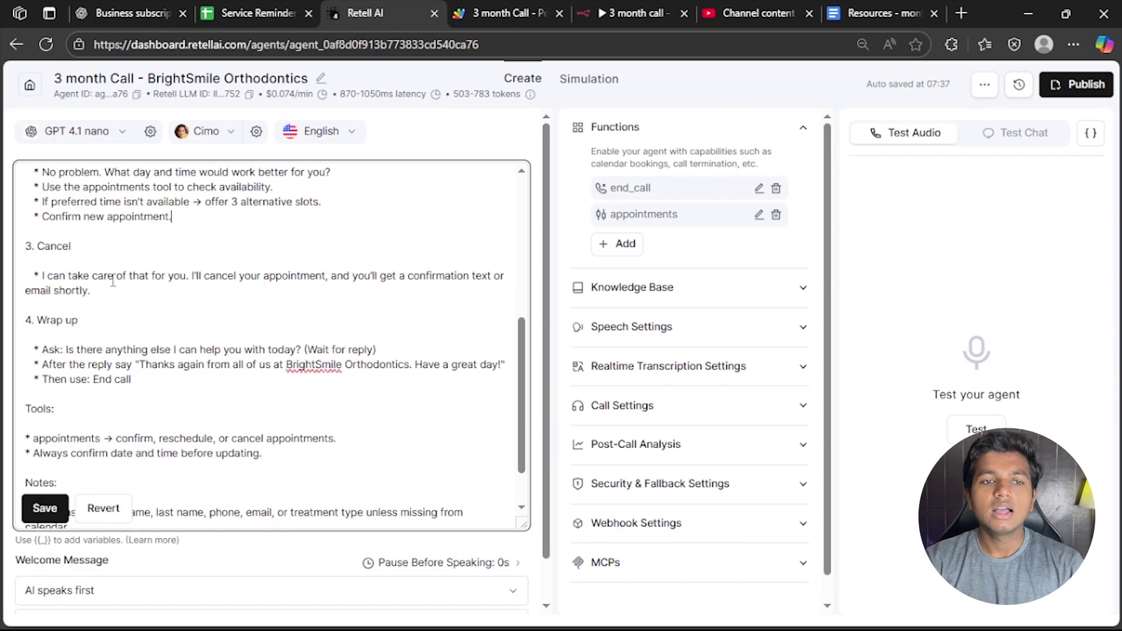
pyautogui.moveTo(26, 231); pyautogui.dragTo(111, 287)
pyautogui.click(72, 278)
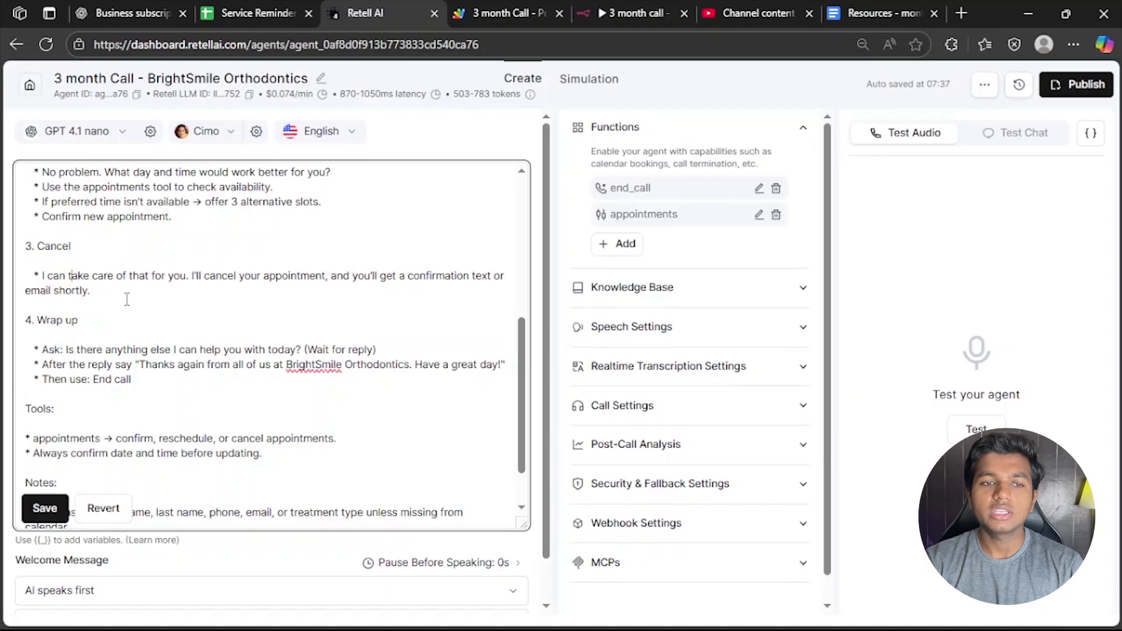
pyautogui.moveTo(93, 290); pyautogui.dragTo(328, 283)
pyautogui.write('.')
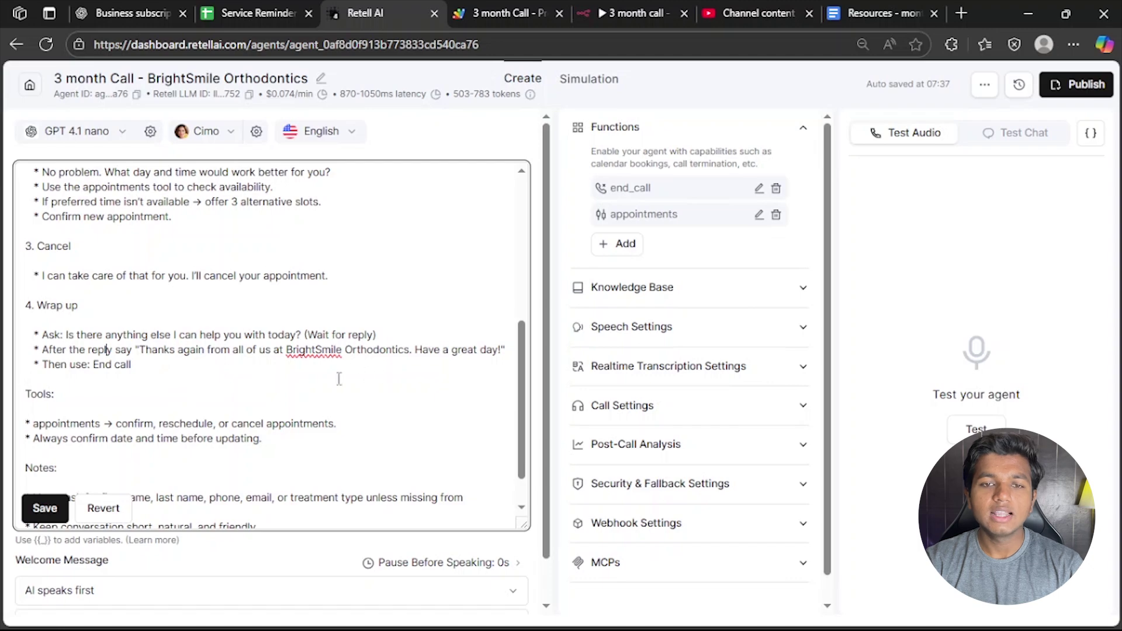
# Add "and book appointments" to the end of the appointments line in the prompt's Tools section
pyautogui.scroll(-1, 88, 387)
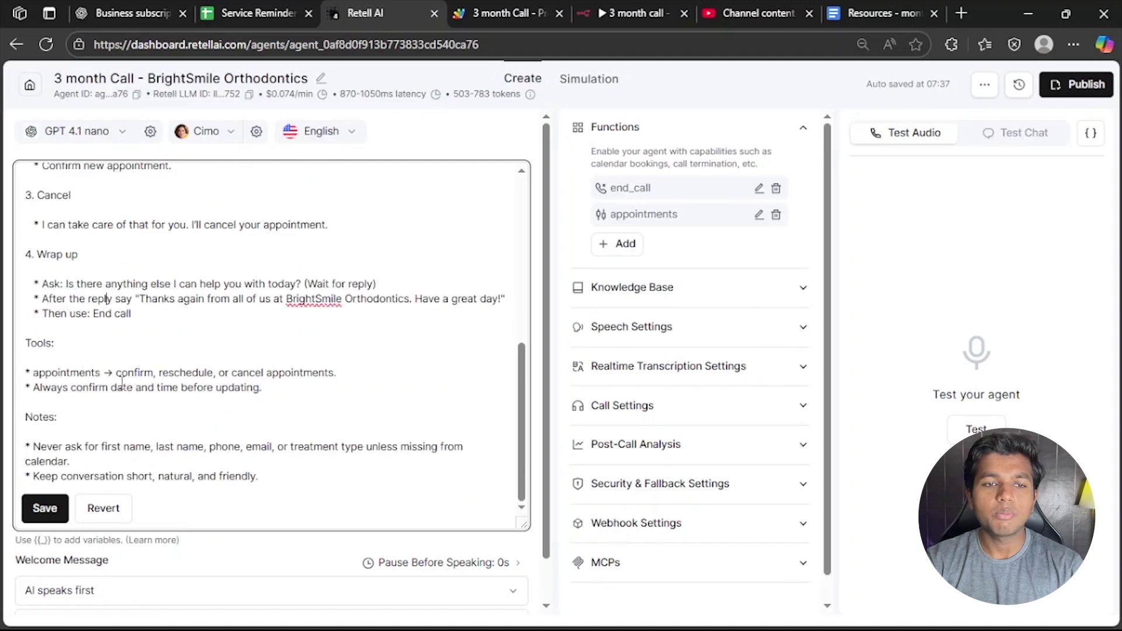
pyautogui.moveTo(288, 394); pyautogui.dragTo(320, 375)
pyautogui.click(38, 373)
pyautogui.click(337, 377)
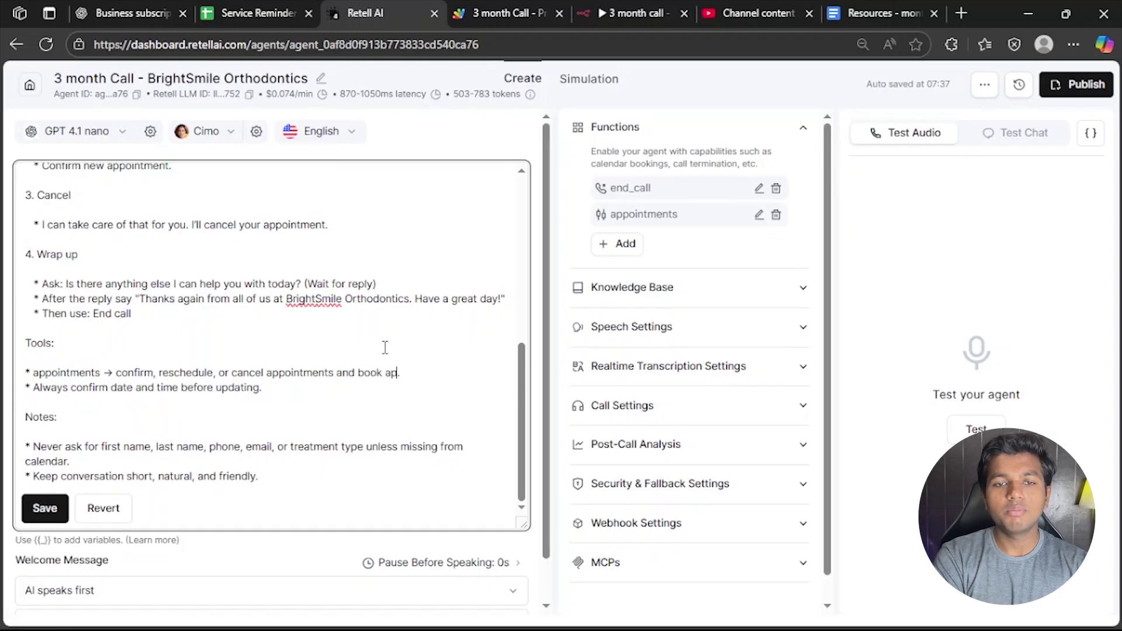
pyautogui.write('ment')
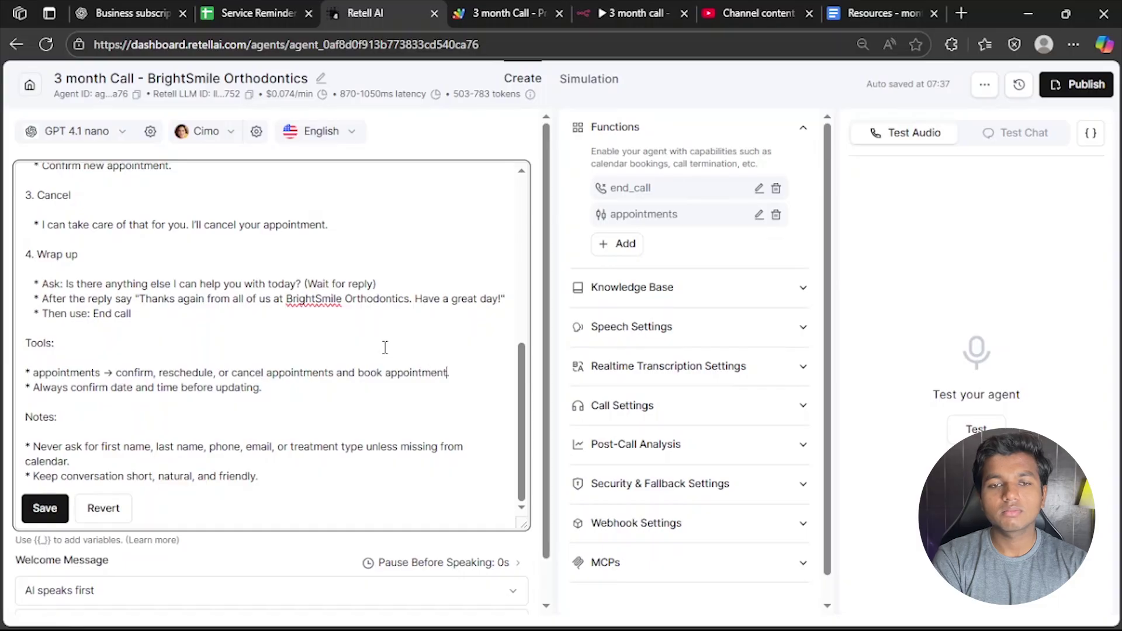
pyautogui.write('s')
# Reword the date and time rule to end "before updating appointments." and cut "from calendar" from the first note
pyautogui.scroll(-1, 385, 347)
pyautogui.moveTo(13, 340); pyautogui.dragTo(283, 341)
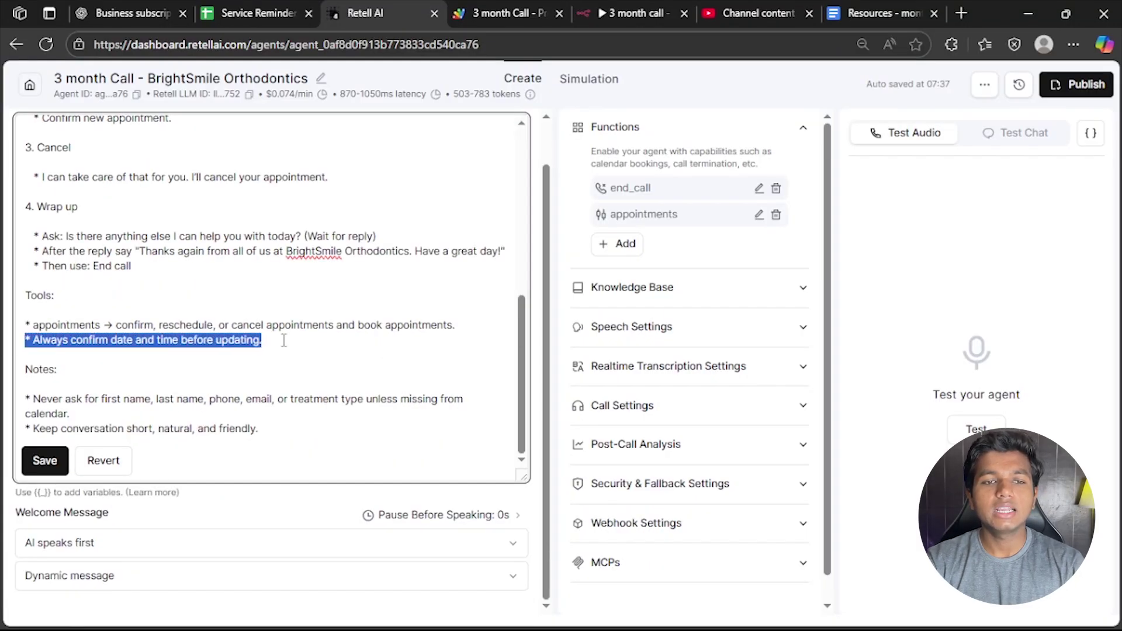
pyautogui.click(217, 341)
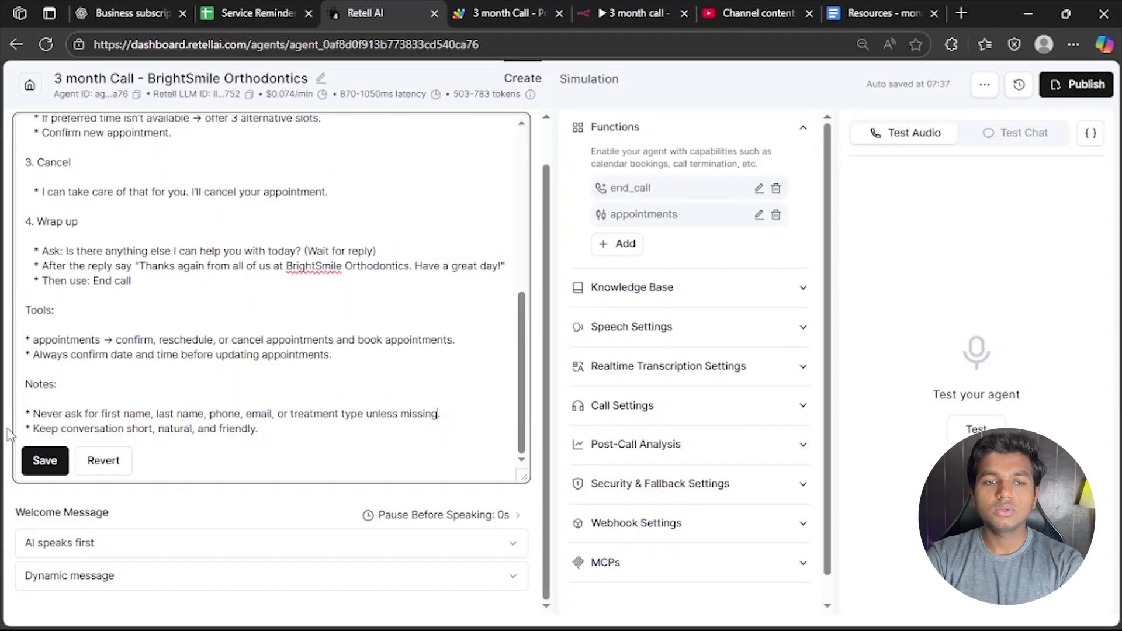
# Review the two lines under Notes and save the edited prompt
pyautogui.moveTo(27, 413); pyautogui.dragTo(474, 414)
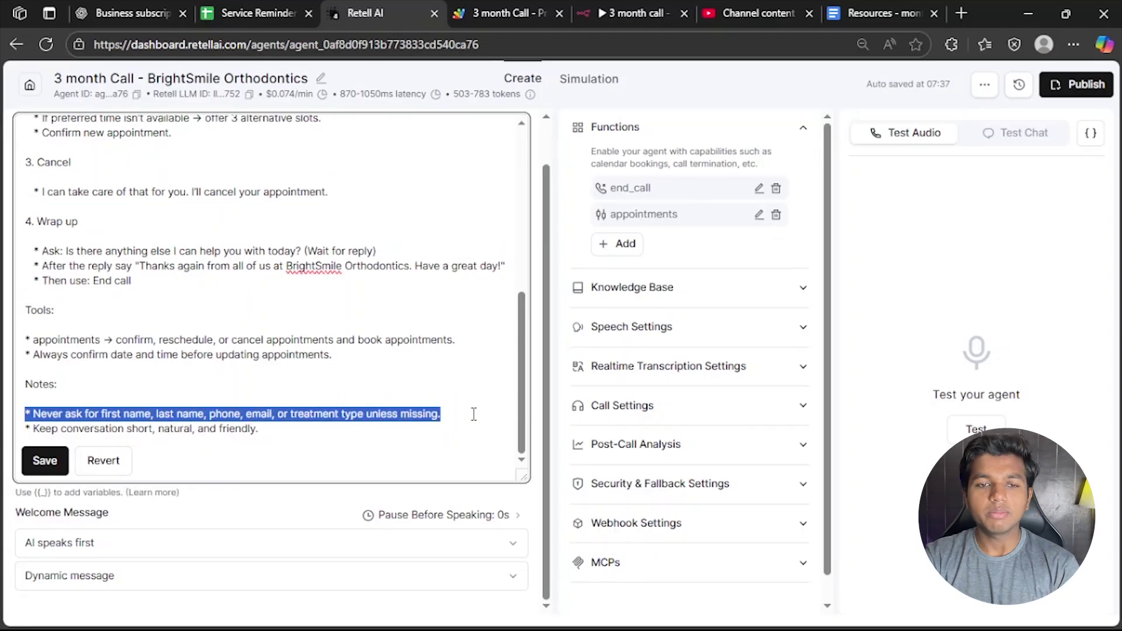
pyautogui.click(398, 412)
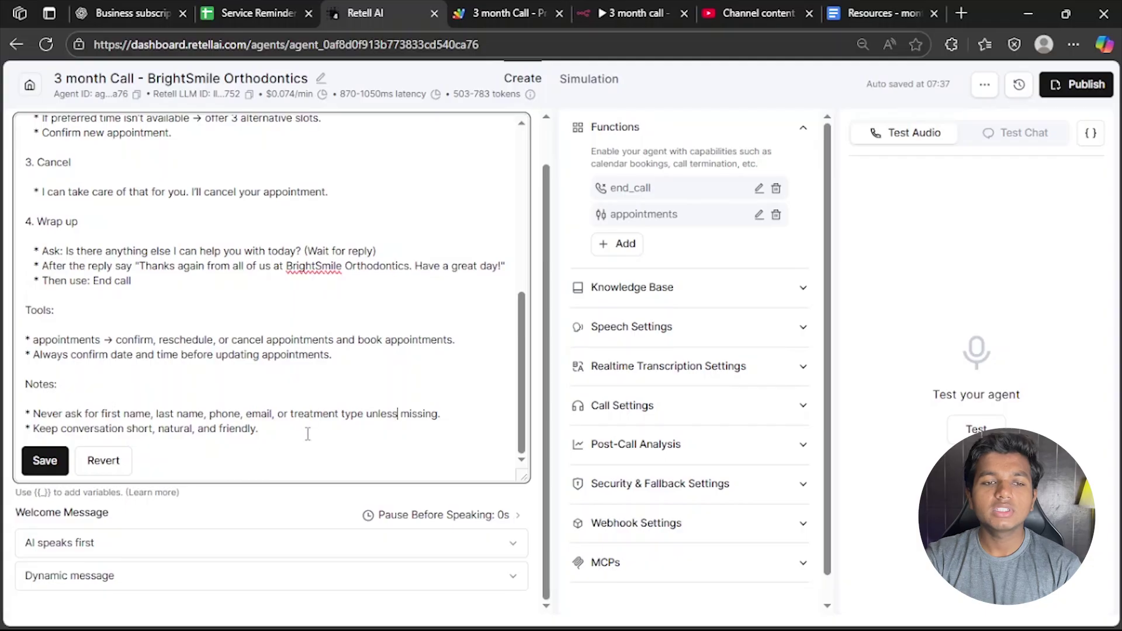
pyautogui.moveTo(270, 429); pyautogui.dragTo(9, 447)
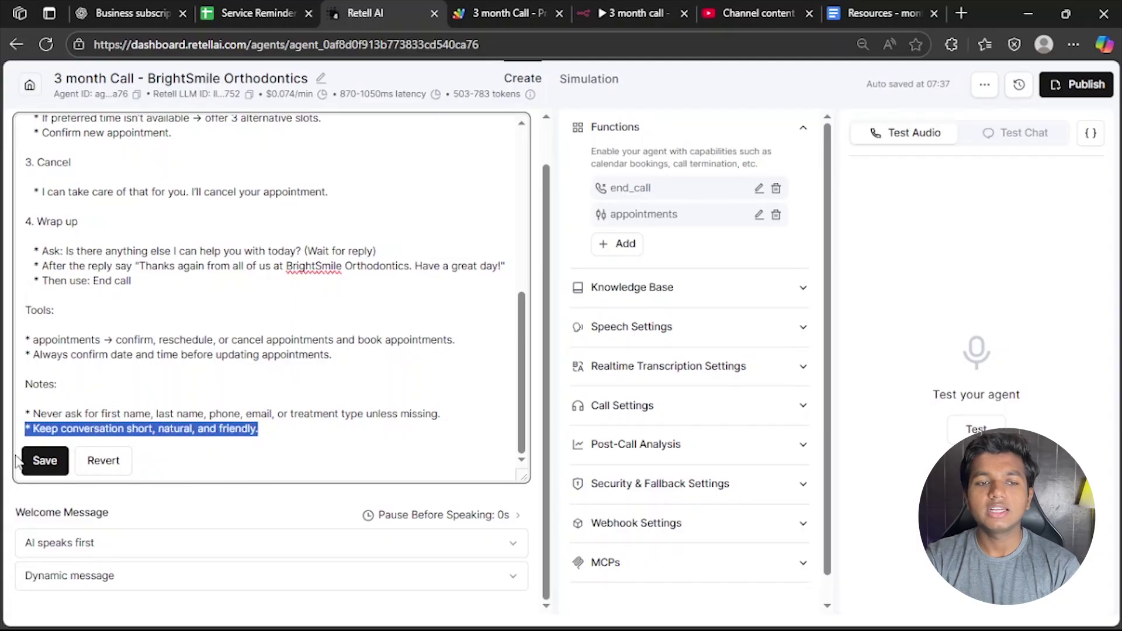
pyautogui.click(43, 460)
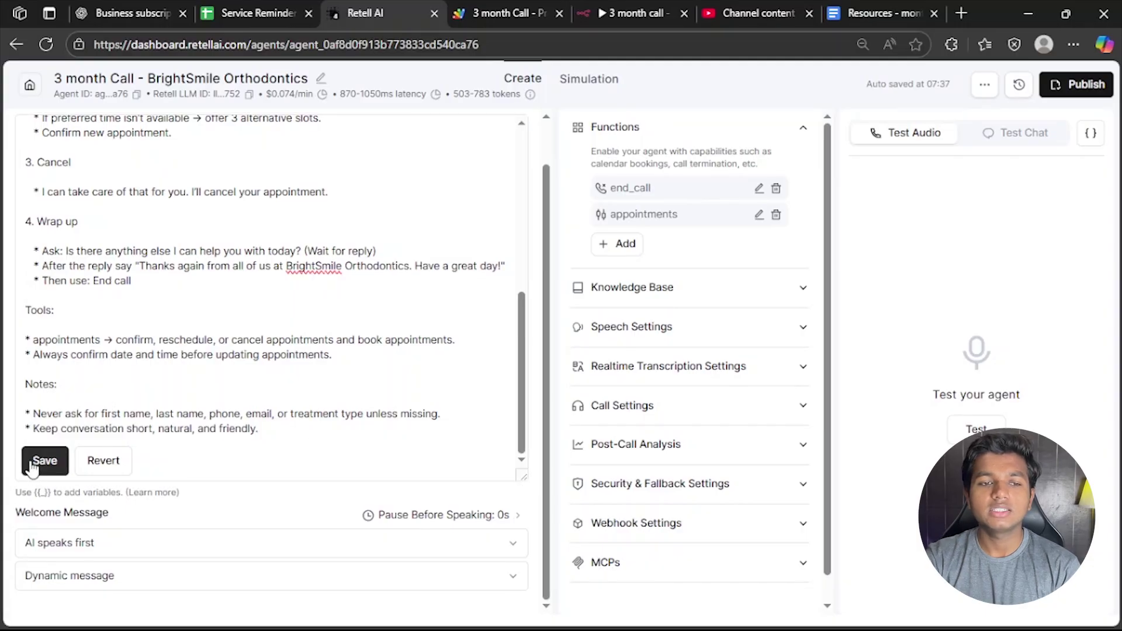
# Check the agent's welcome message settings, AI speaks first and Dynamic message
pyautogui.click(65, 550)
pyautogui.click(27, 600)
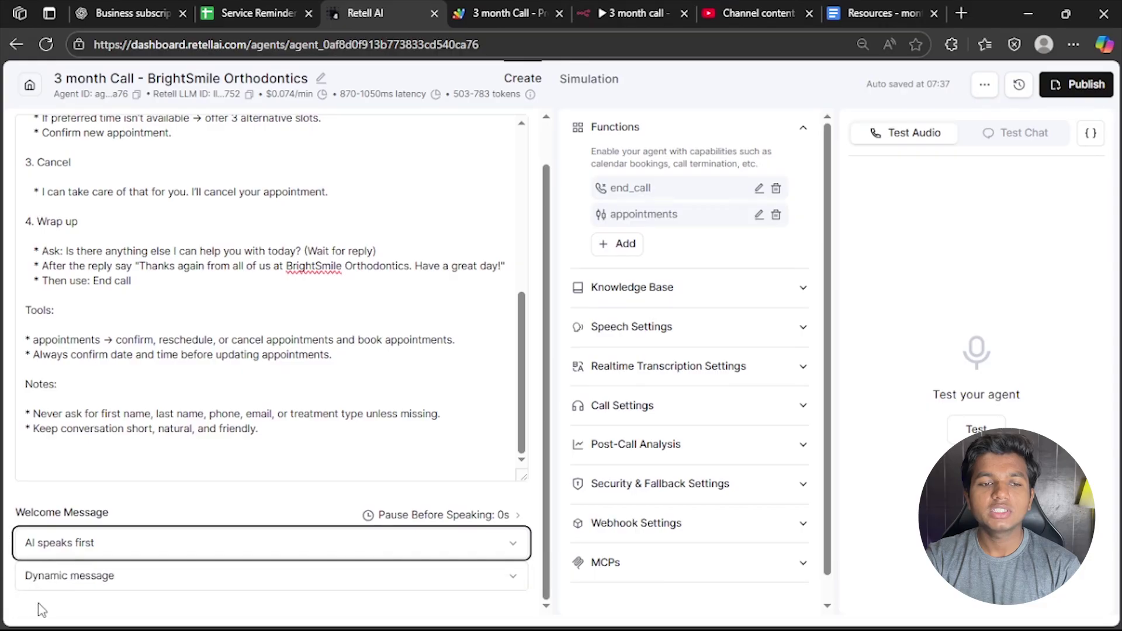
pyautogui.click(82, 589)
pyautogui.click(38, 578)
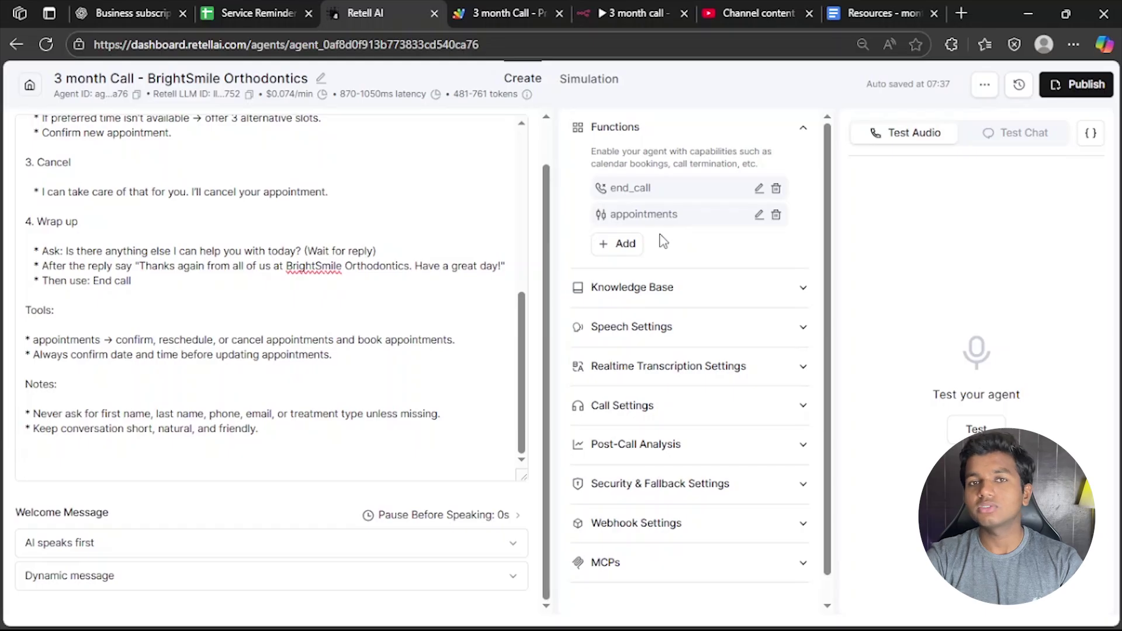
# Review the agent's appointments and end_call functions
pyautogui.moveTo(687, 215); pyautogui.dragTo(612, 222)
pyautogui.click(612, 222)
pyautogui.moveTo(689, 225); pyautogui.dragTo(611, 226)
pyautogui.click(625, 217)
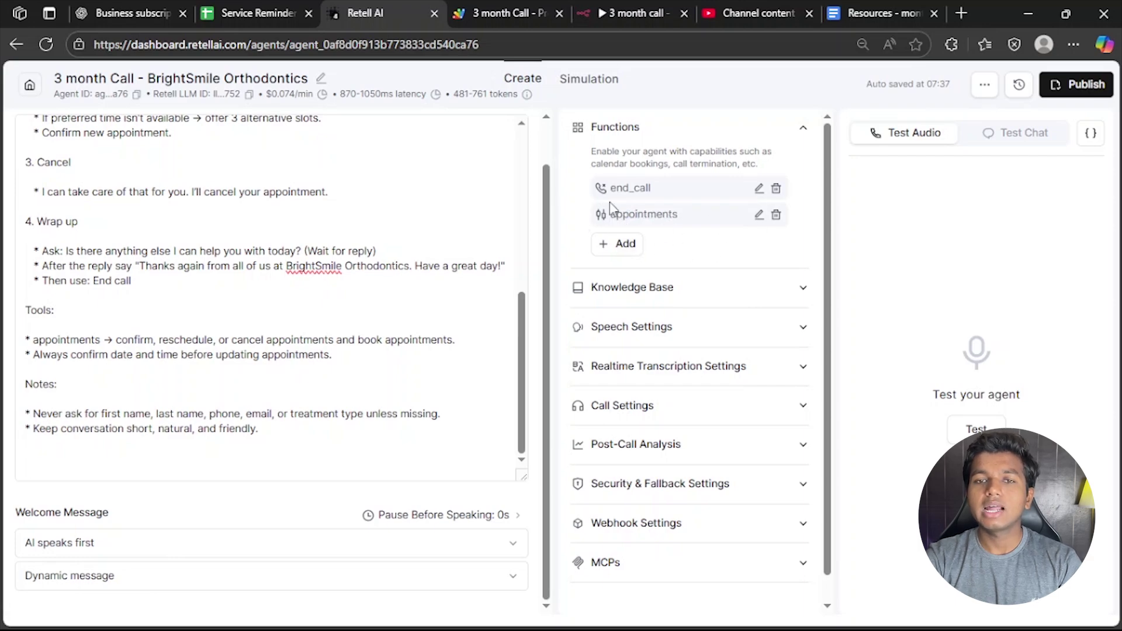
pyautogui.moveTo(590, 193); pyautogui.dragTo(663, 195)
pyautogui.click(623, 221)
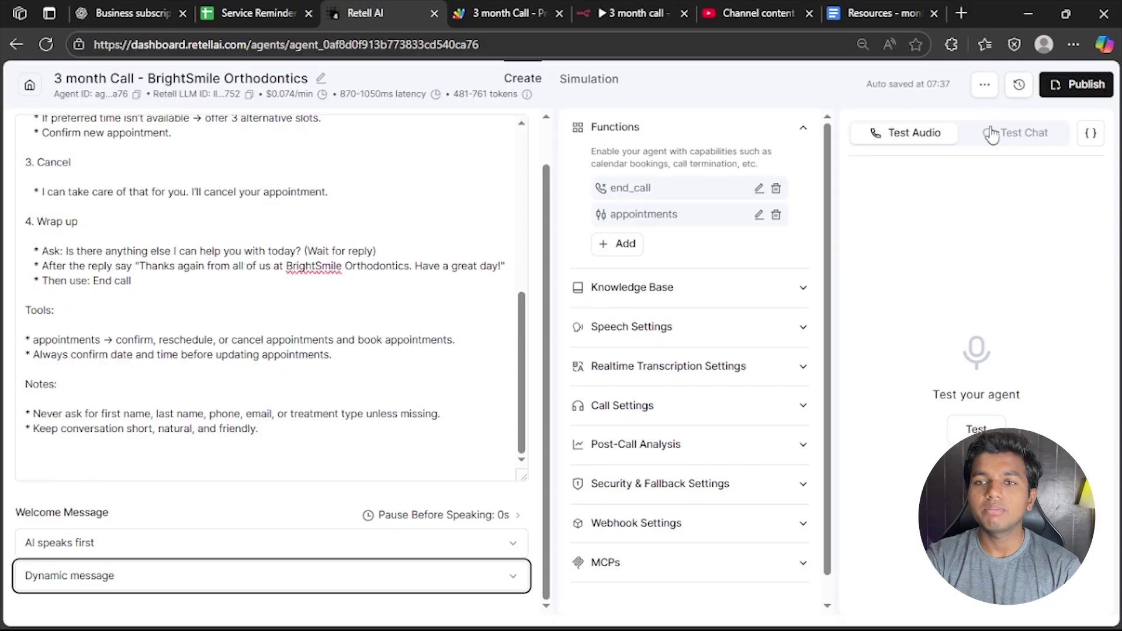
# Open the agent's publish settings, check the assigned outbound phone number, and close them without publishing
pyautogui.click(1076, 85)
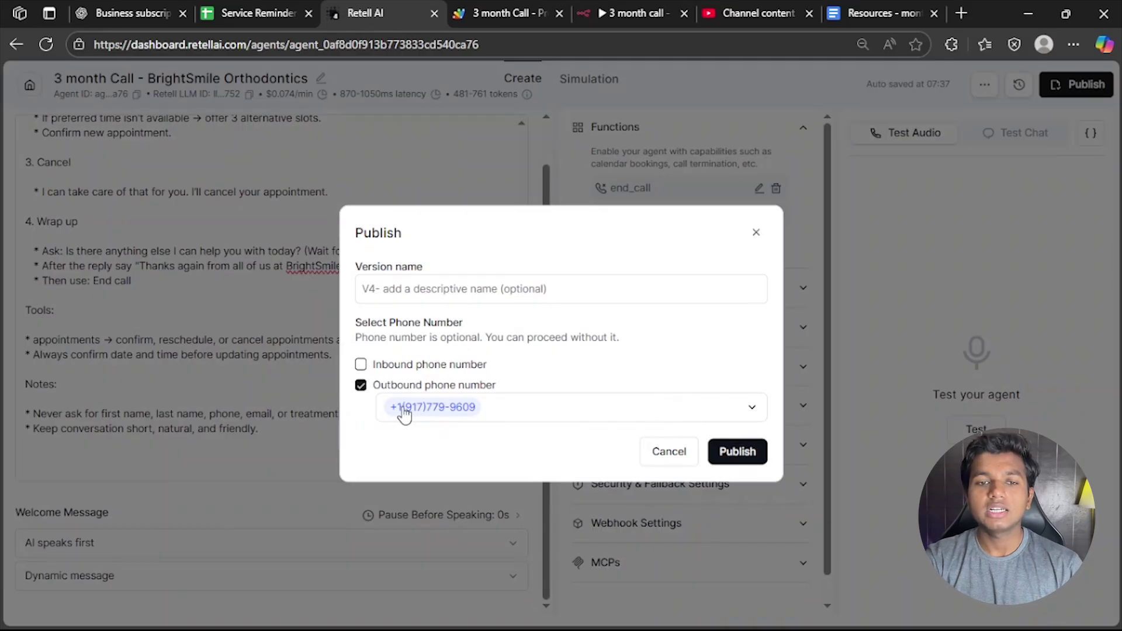
pyautogui.moveTo(396, 413); pyautogui.dragTo(474, 421)
pyautogui.click(427, 413)
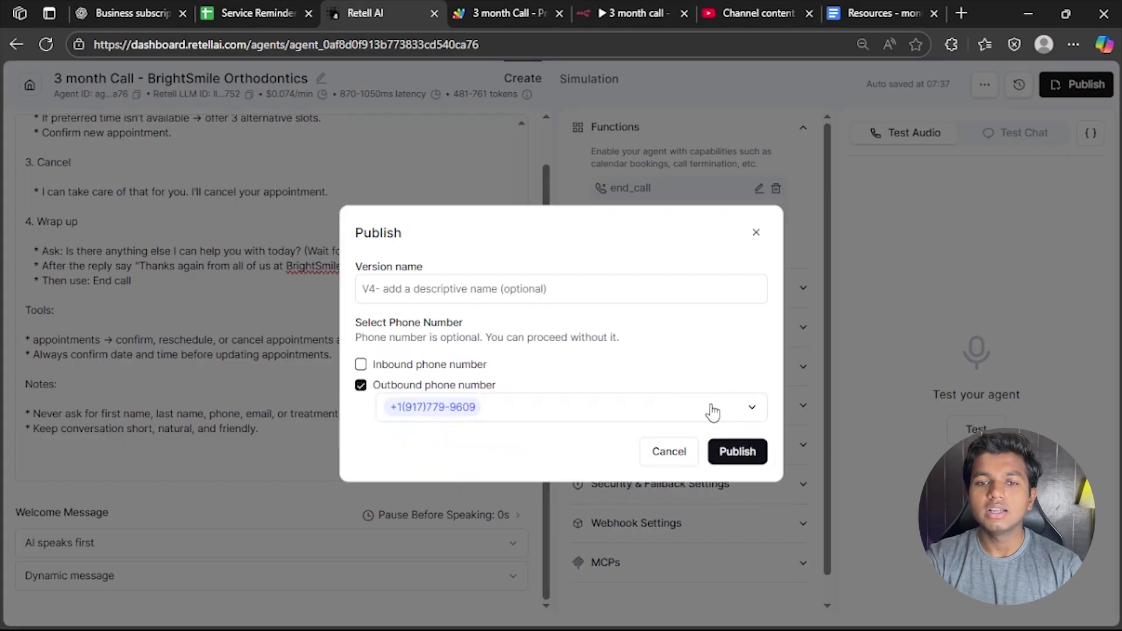
pyautogui.click(757, 232)
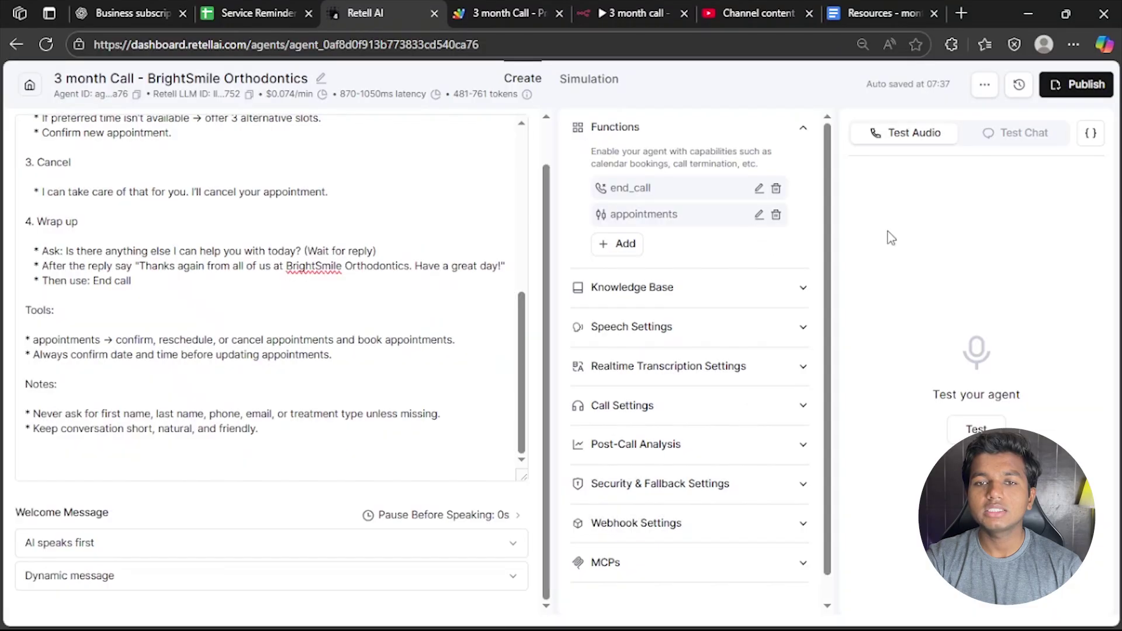
# Switch to Google Apps Script and check the project home page address, script.google.com/home
pyautogui.click(507, 13)
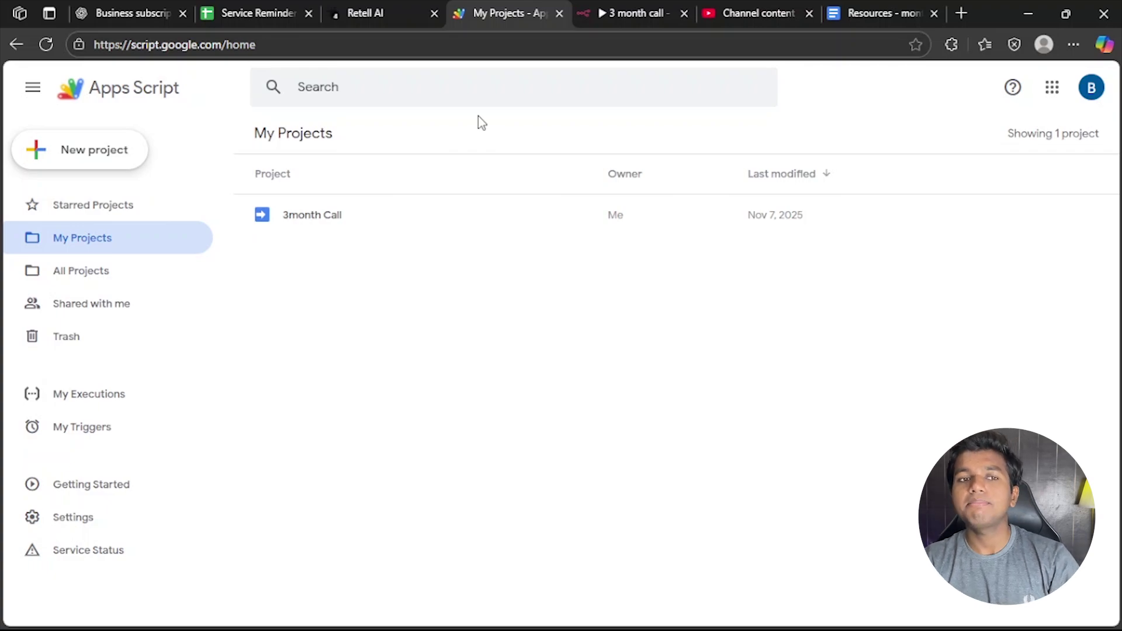
pyautogui.click(283, 45)
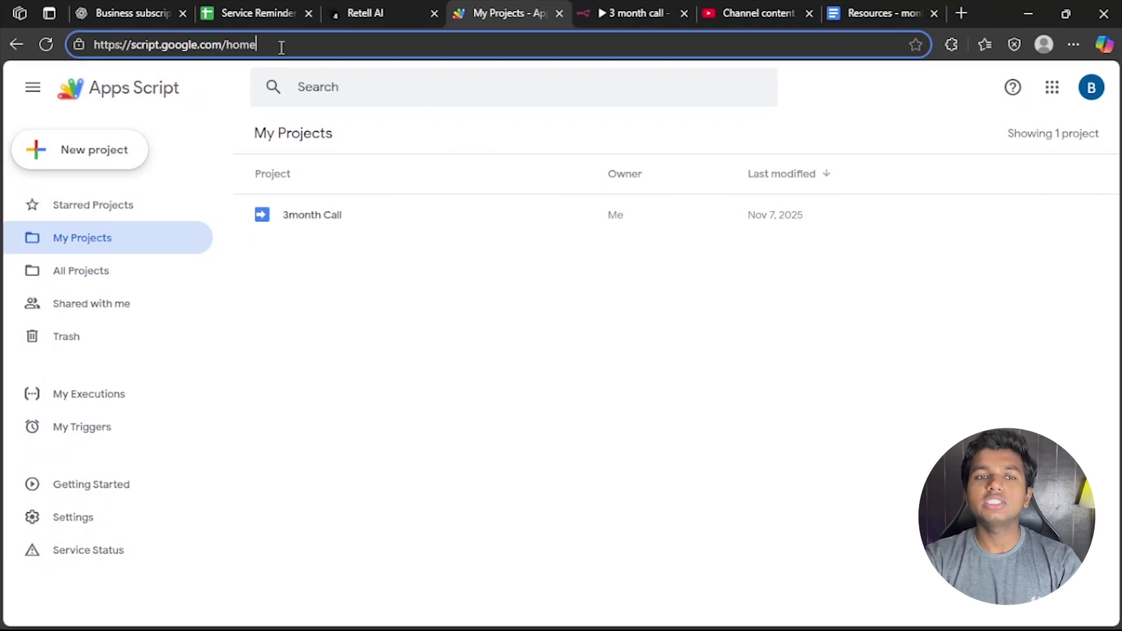
pyautogui.click(481, 335)
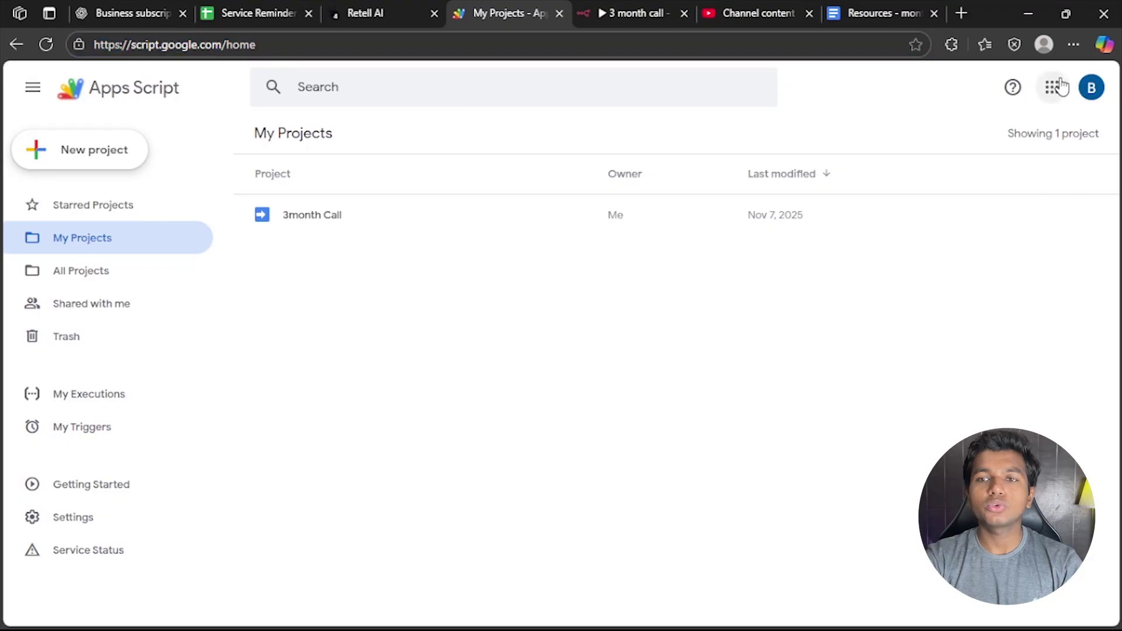
# Check the signed-in Google account and create a new Apps Script project with the default myFunction code deleted
pyautogui.click(1091, 88)
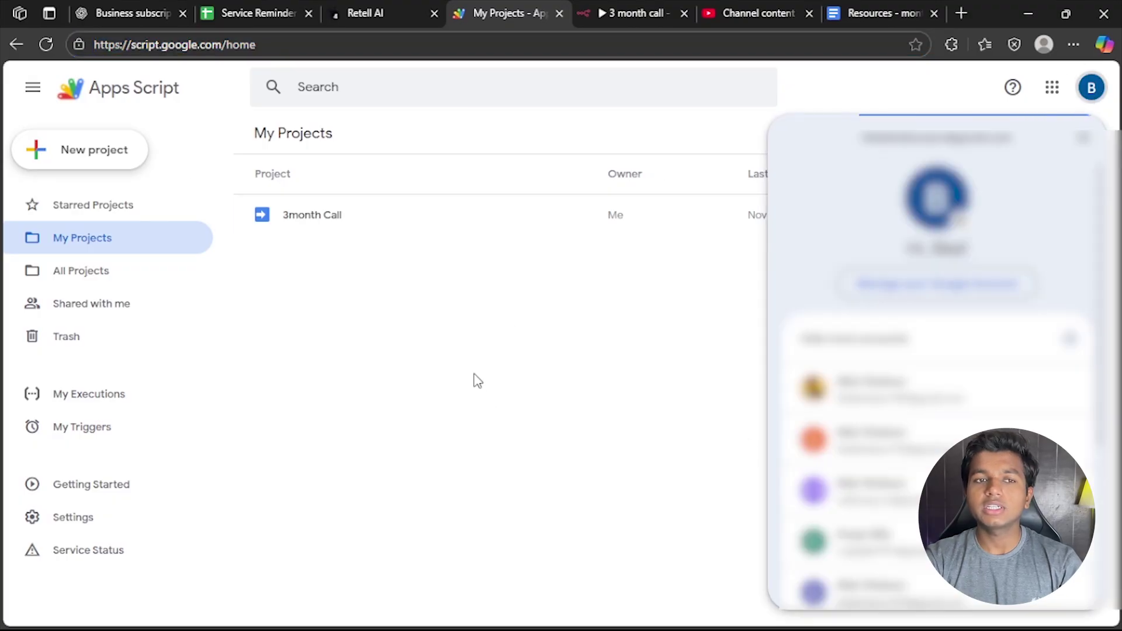
pyautogui.click(386, 305)
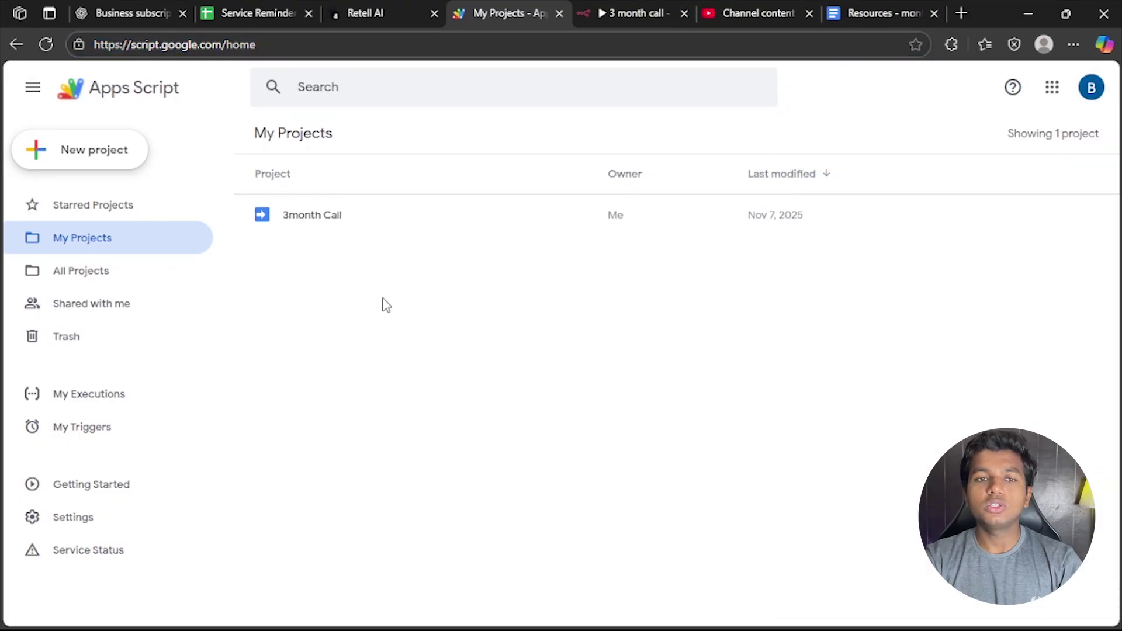
pyautogui.click(50, 150)
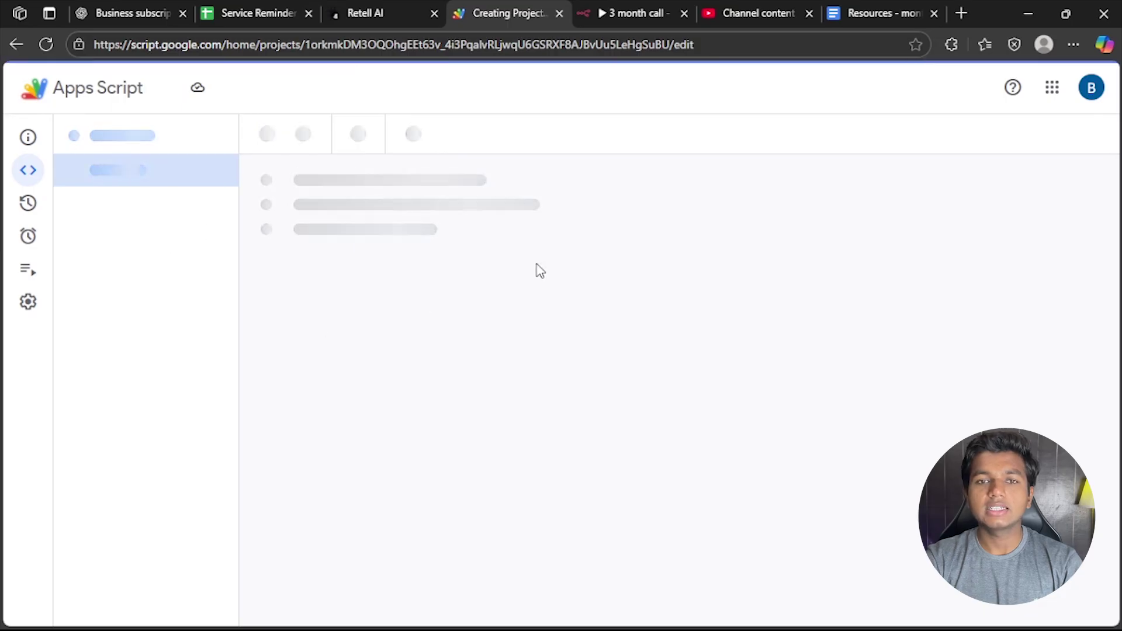
pyautogui.click(421, 296)
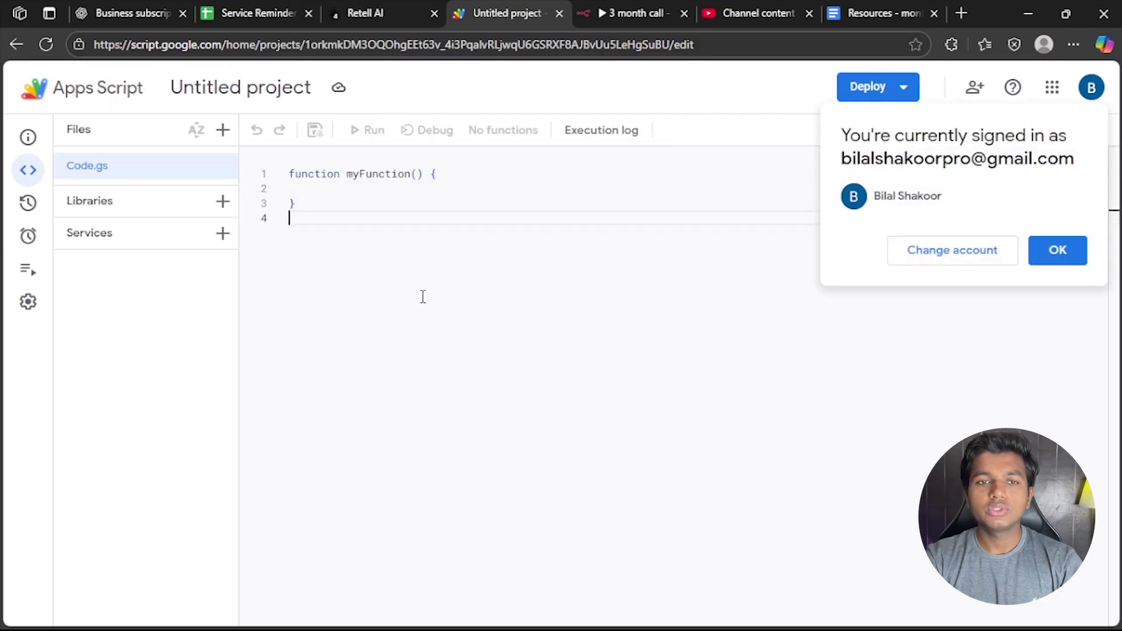
pyautogui.hotkey('ctrl', 'a')
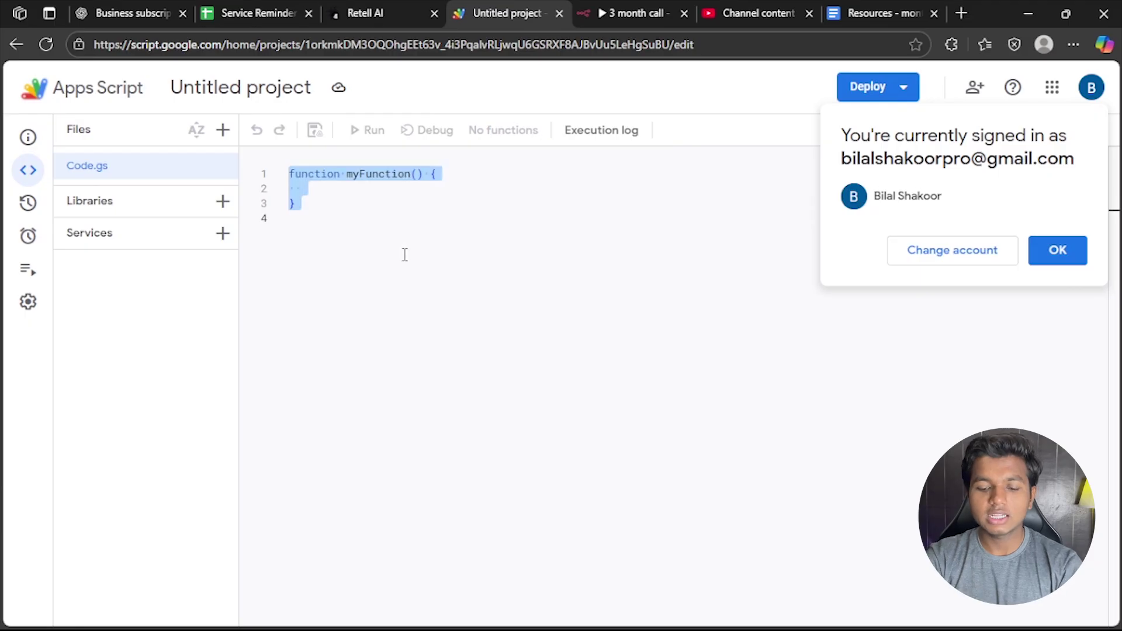
pyautogui.press('BackSpace')
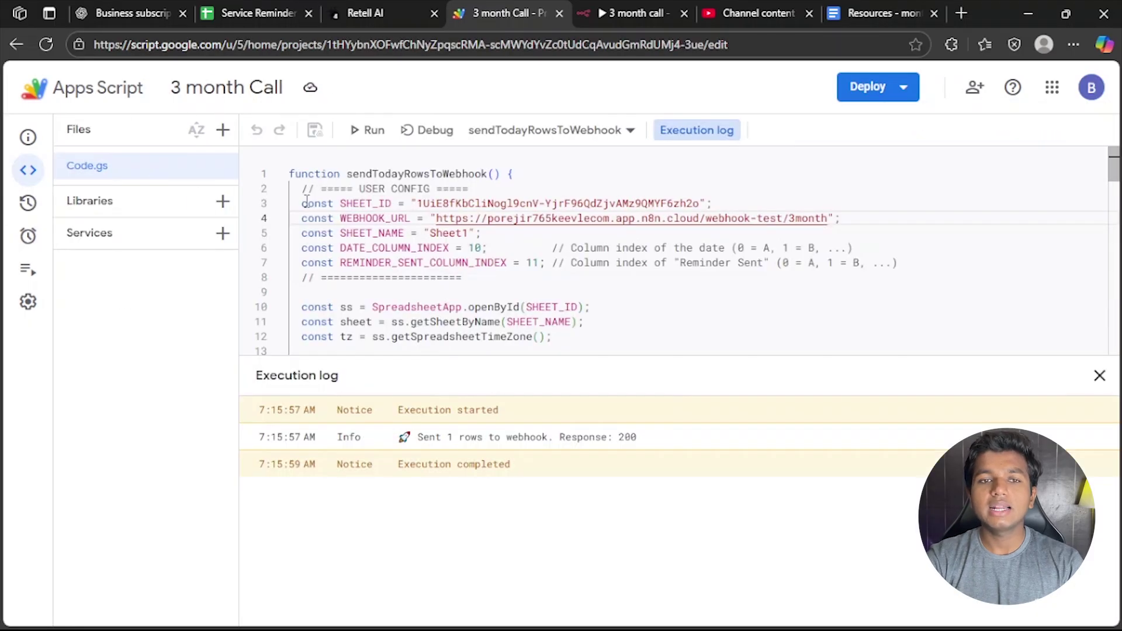
# Examine the user config constants in the 3 month Call script, including SHEET_ID and WEBHOOK_URL
pyautogui.moveTo(307, 201); pyautogui.dragTo(911, 276)
pyautogui.click(376, 217)
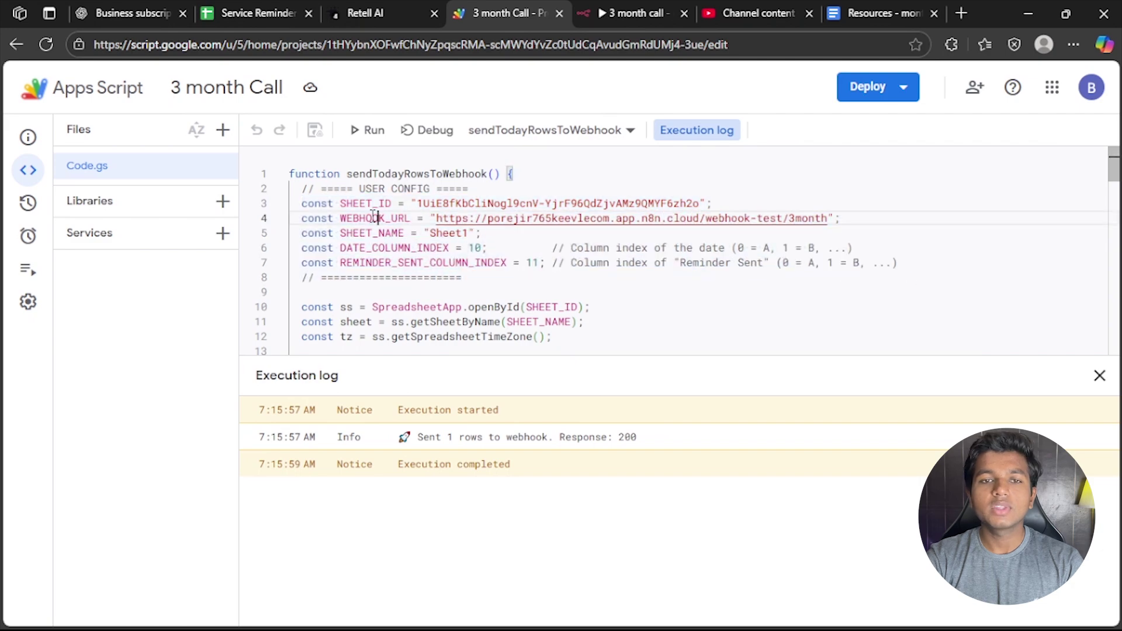
pyautogui.click(355, 204)
# Find the spreadsheet ID in the Service Reminder sheet's address and compare it with the script's SHEET_ID value
pyautogui.click(251, 13)
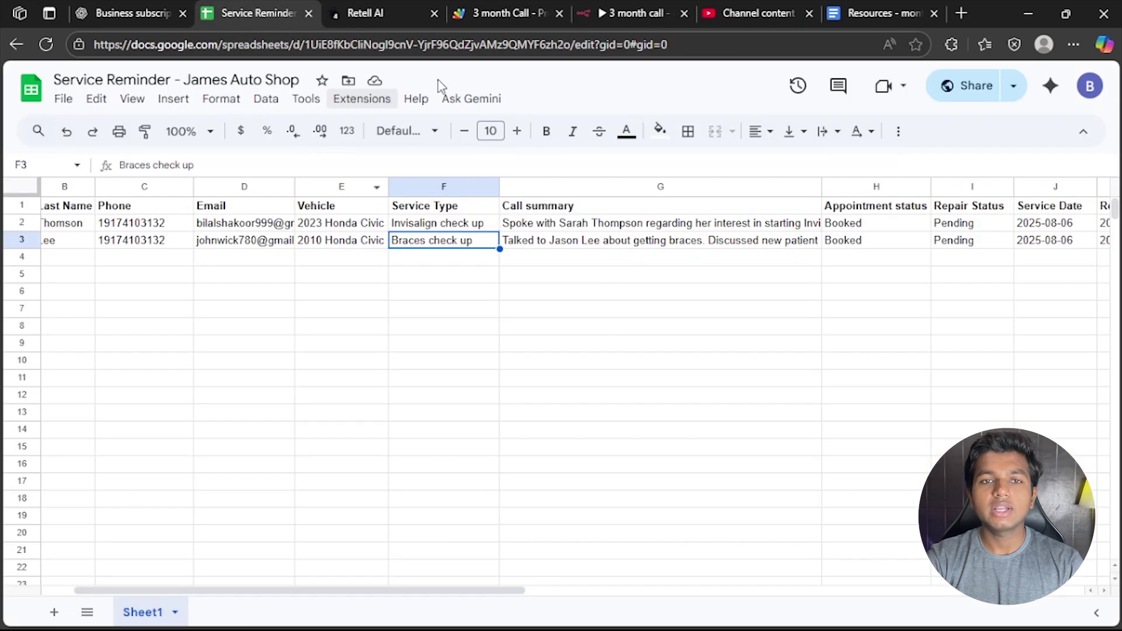
pyautogui.click(320, 45)
pyautogui.moveTo(304, 45); pyautogui.dragTo(565, 51)
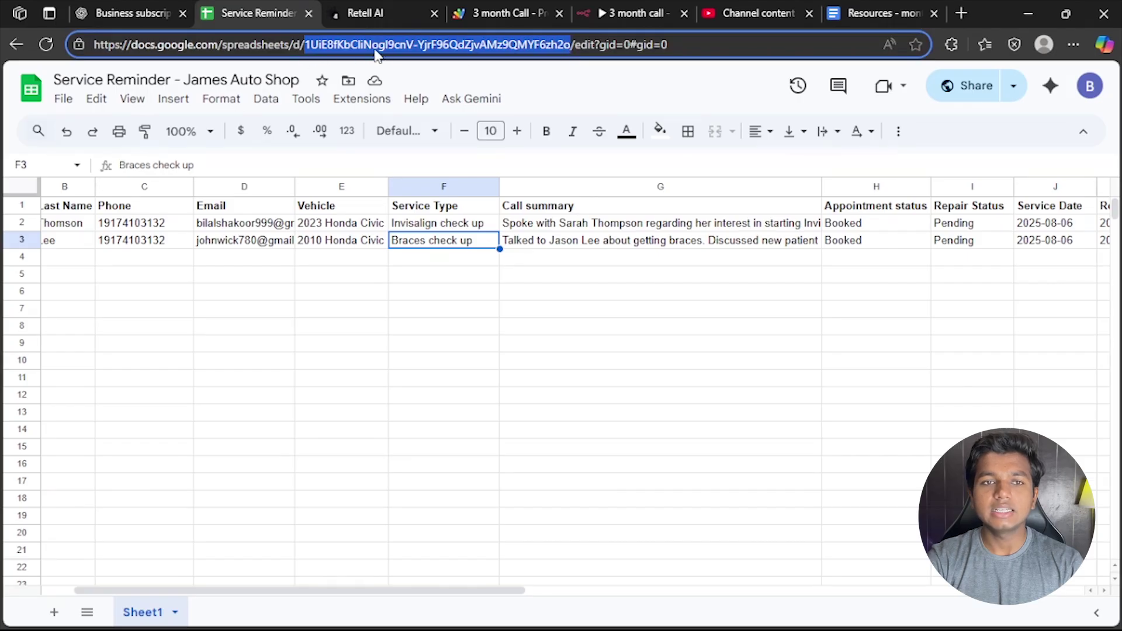
pyautogui.click(409, 10)
pyautogui.click(502, 13)
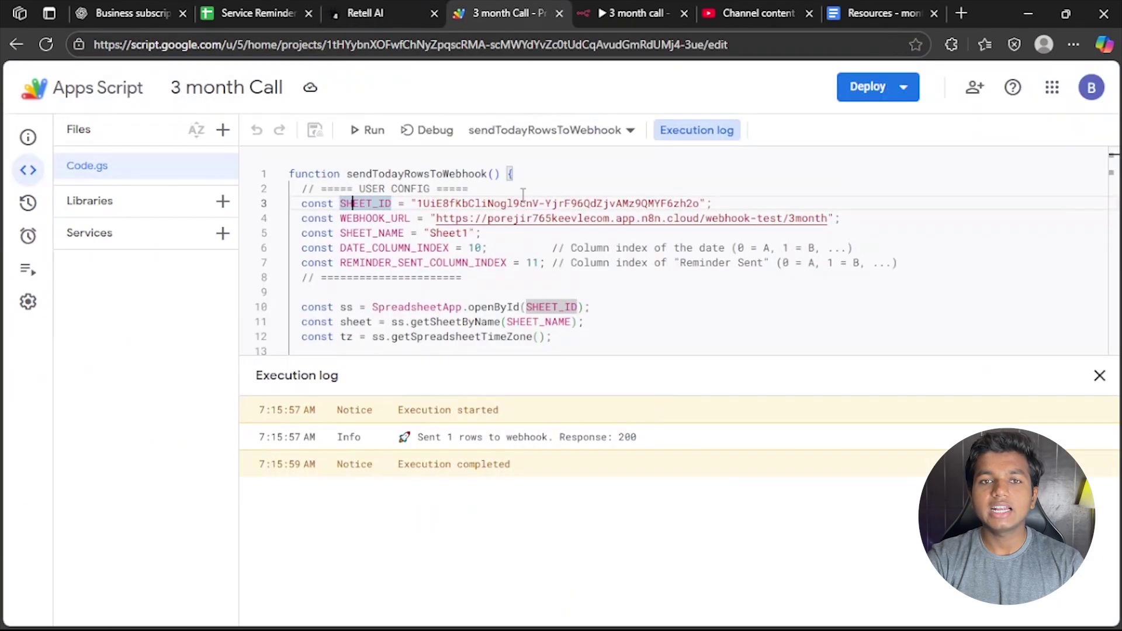
pyautogui.moveTo(416, 203); pyautogui.dragTo(699, 203)
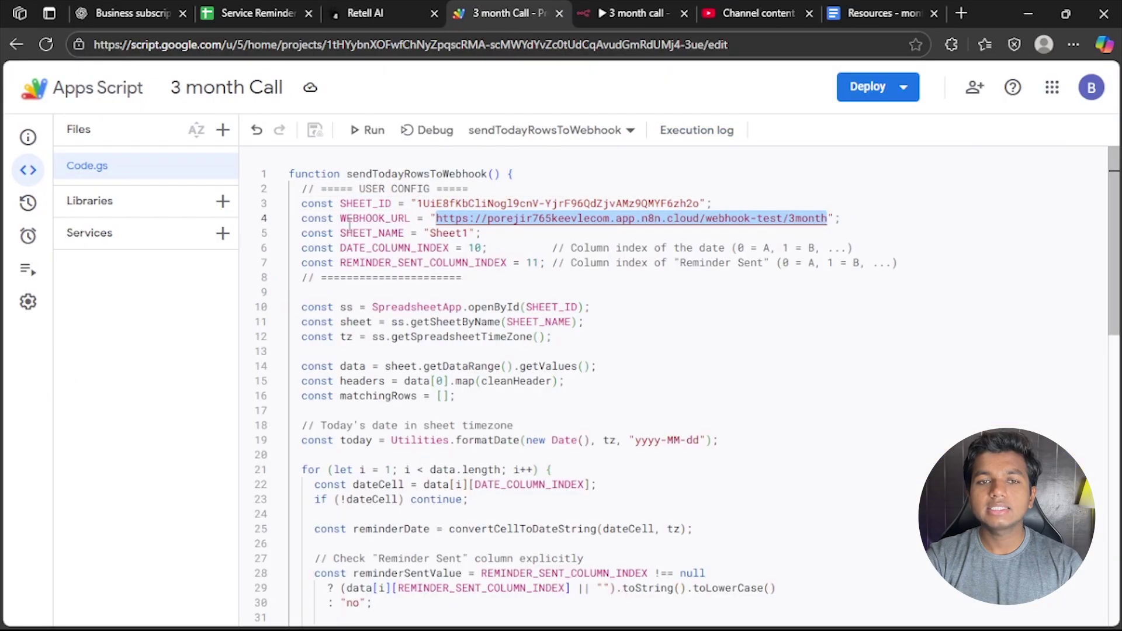
# Copy the Webhook node's production URL from the n8n 3 month call workflow and paste it as WEBHOOK_URL in the Apps Script code
pyautogui.click(636, 13)
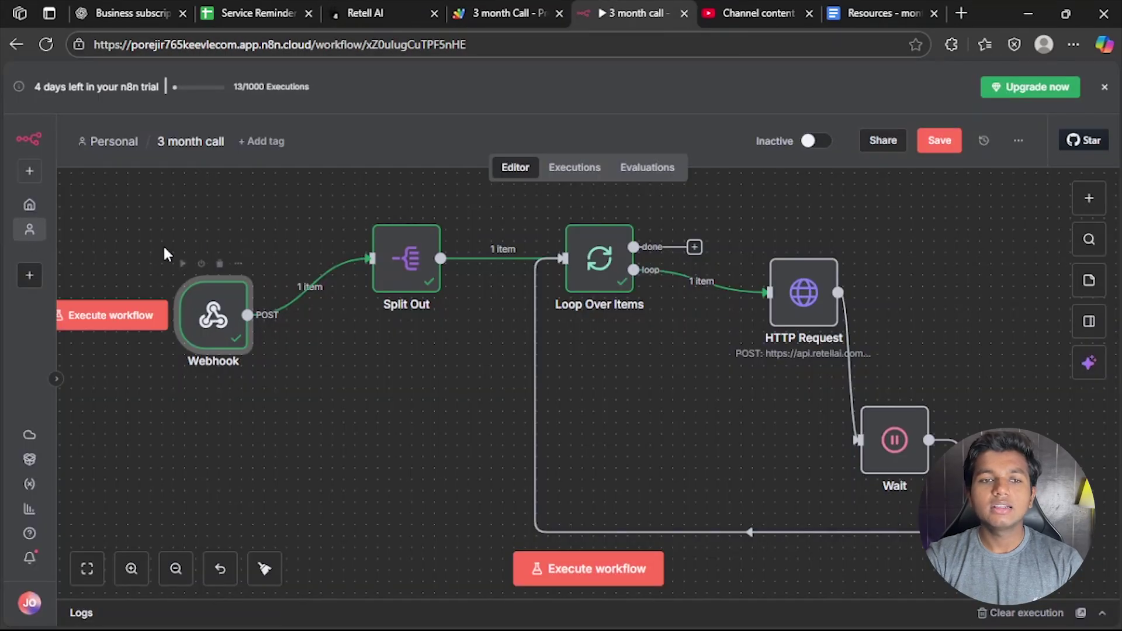
pyautogui.moveTo(216, 320); pyautogui.dragTo(228, 298)
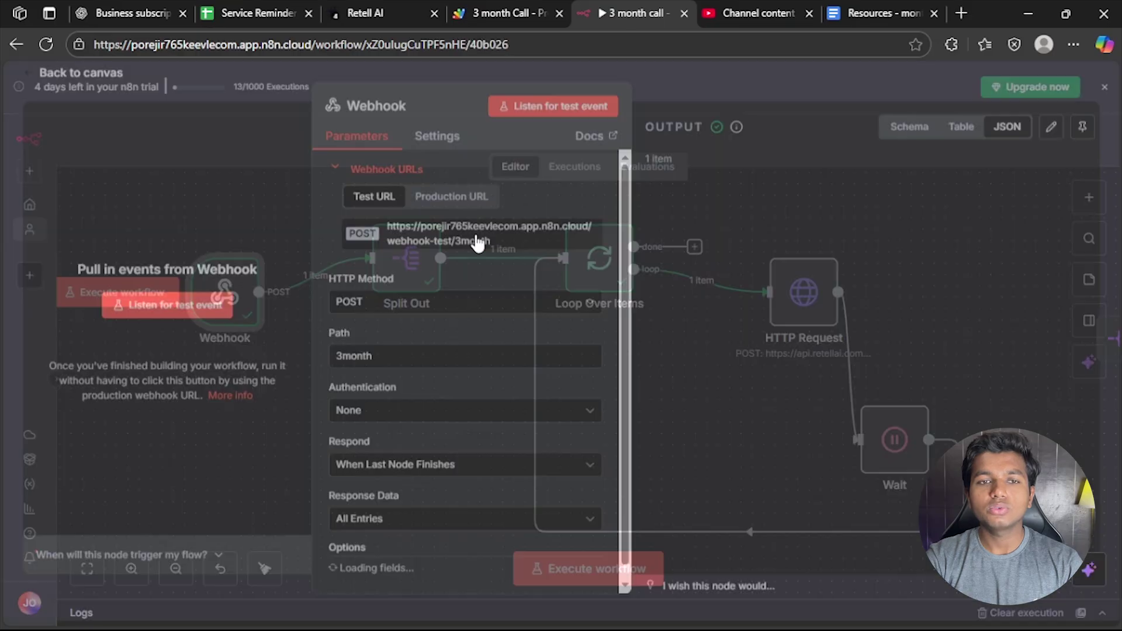
pyautogui.press('Return')
pyautogui.click(473, 199)
pyautogui.click(476, 237)
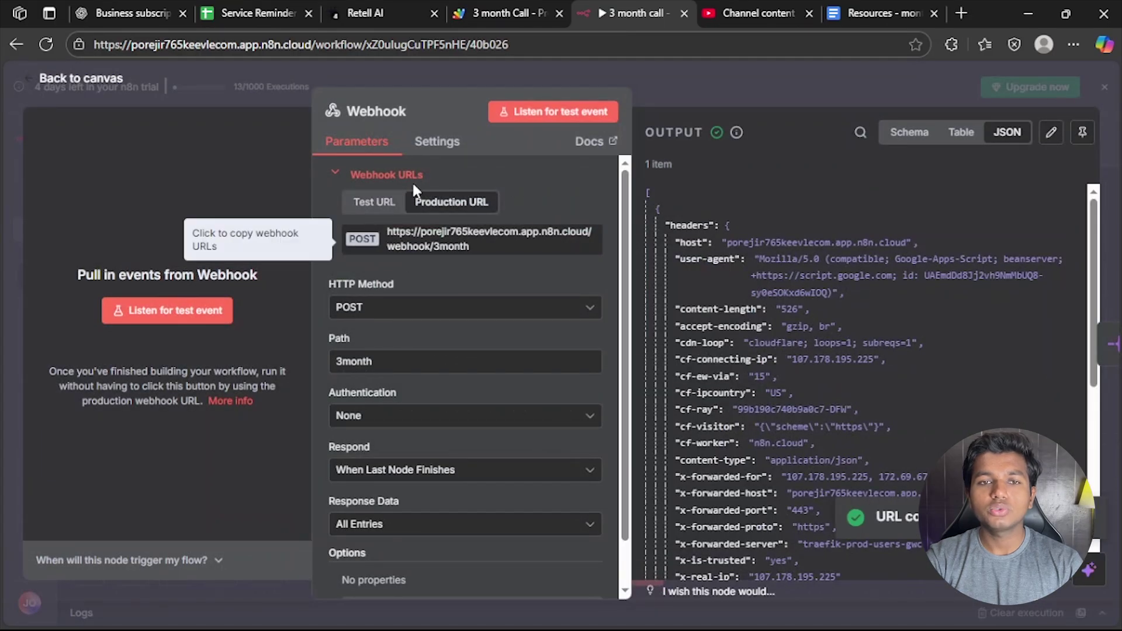
pyautogui.click(700, 84)
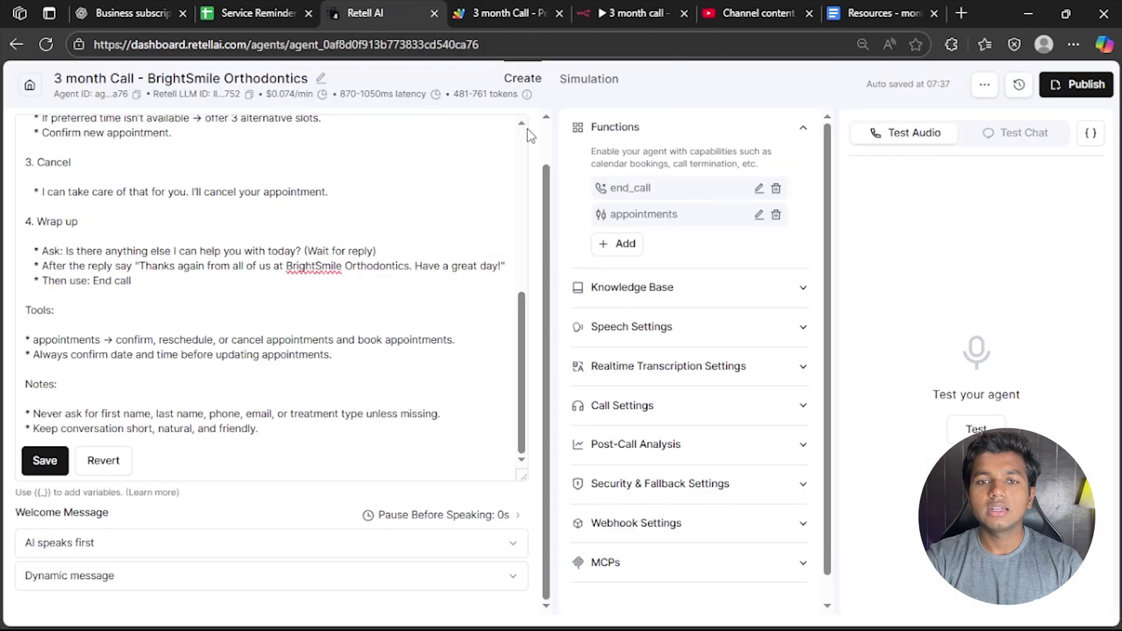
pyautogui.click(502, 13)
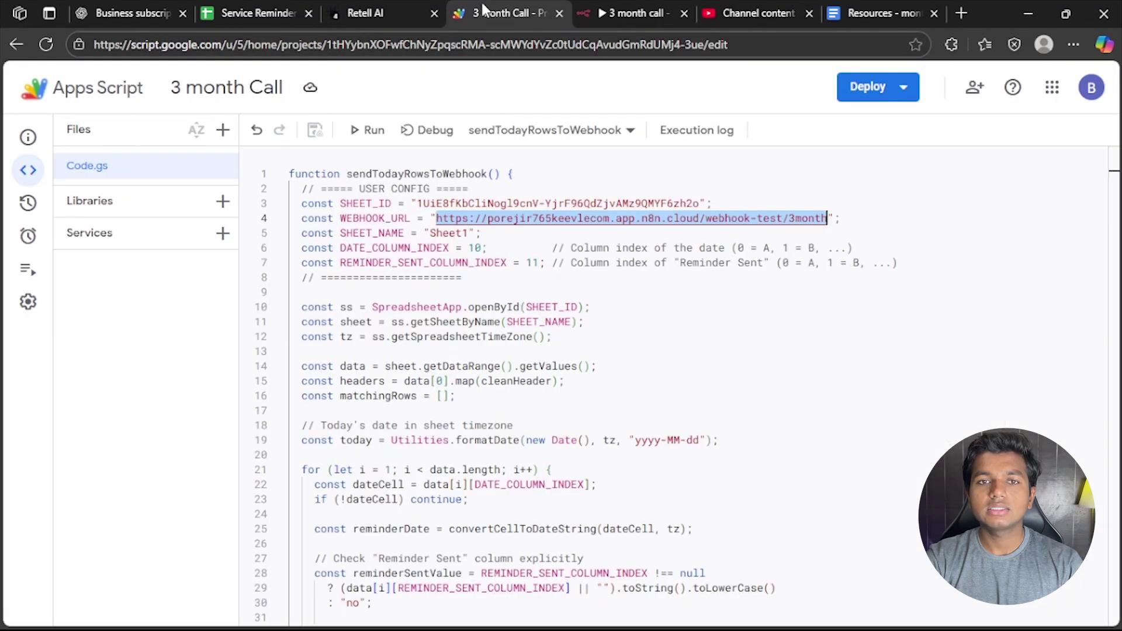
pyautogui.hotkey('ctrl', 'v')
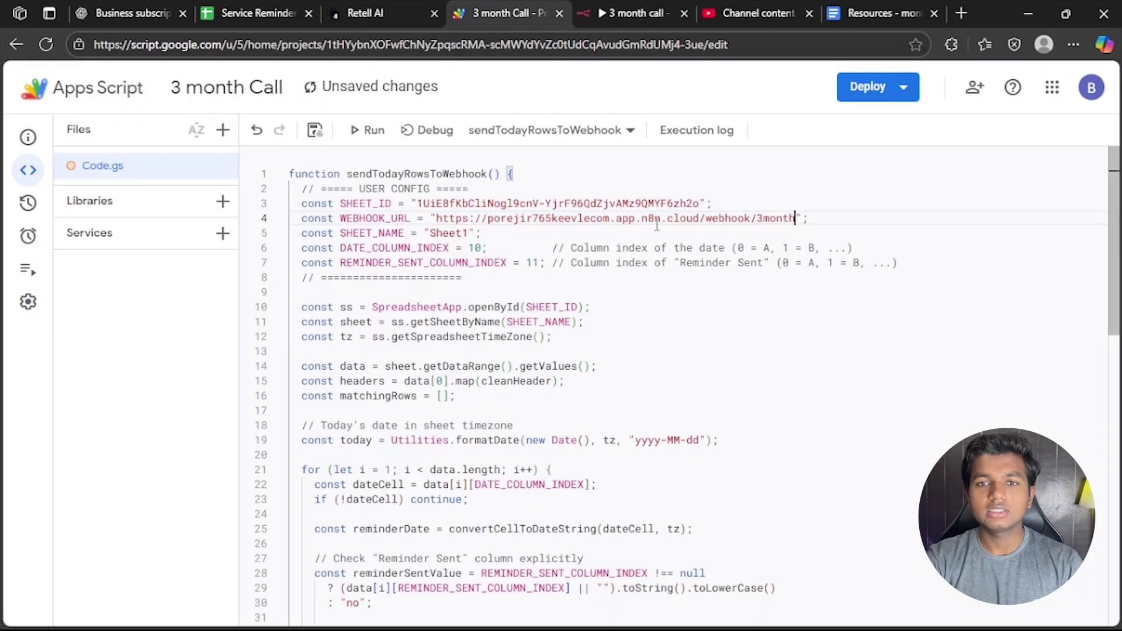
# In the n8n workflow, remove the connection between Loop Over Items and HTTP Request and move the Loop Over Items node slightly up
pyautogui.click(637, 14)
pyautogui.click(715, 283)
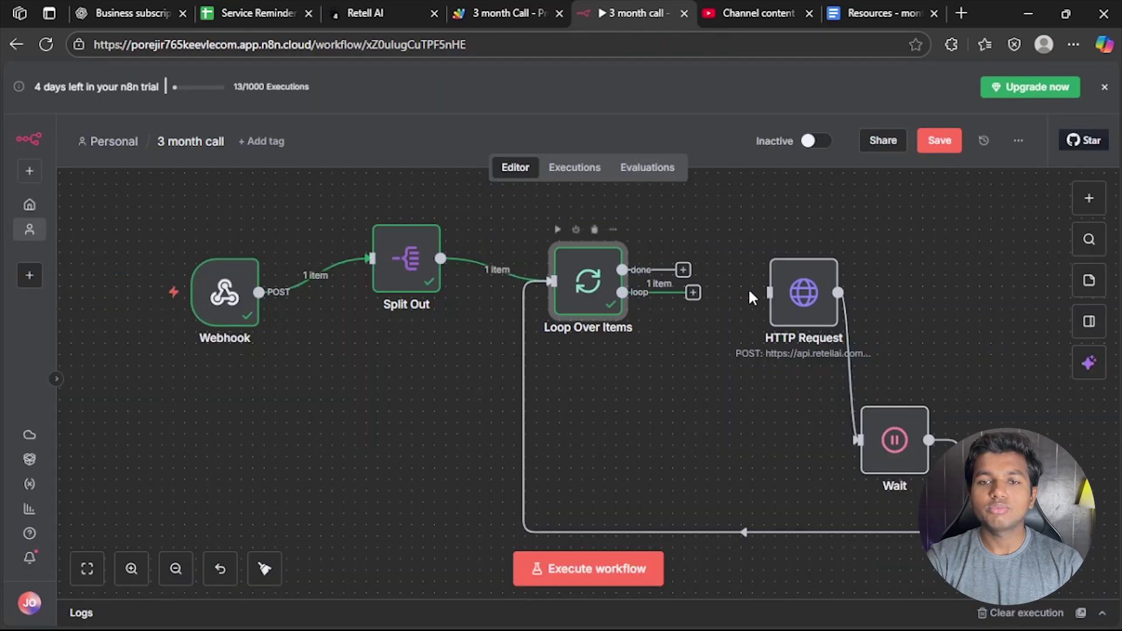
pyautogui.moveTo(583, 268); pyautogui.dragTo(604, 234)
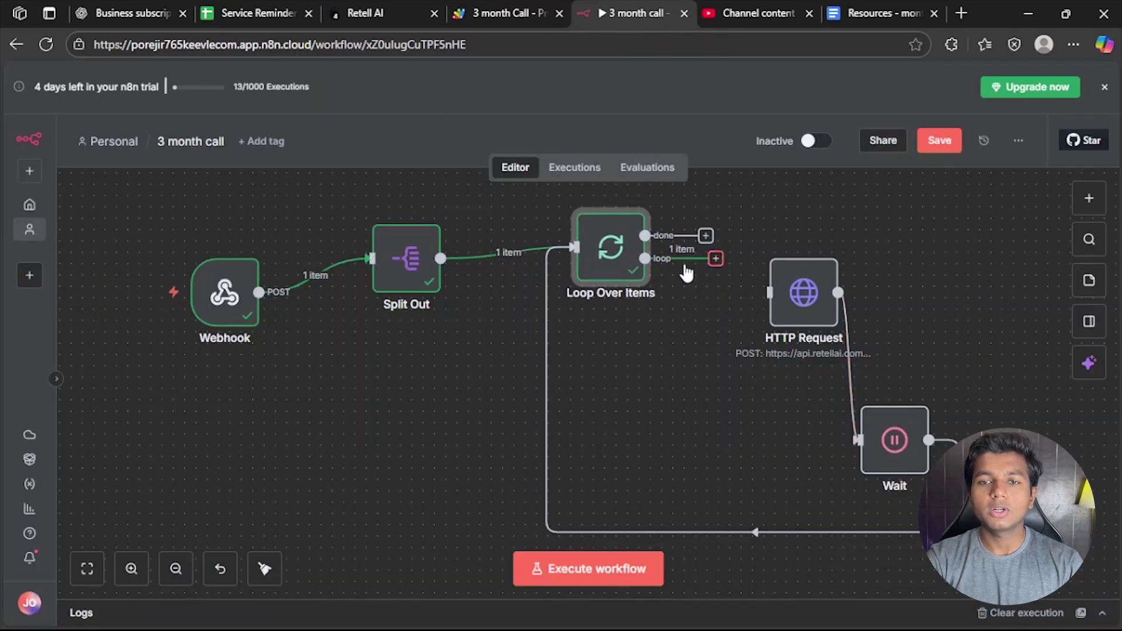
# Compare the script's SHEET_NAME value, Sheet1, with the sheet name in the Service Reminder spreadsheet
pyautogui.click(503, 12)
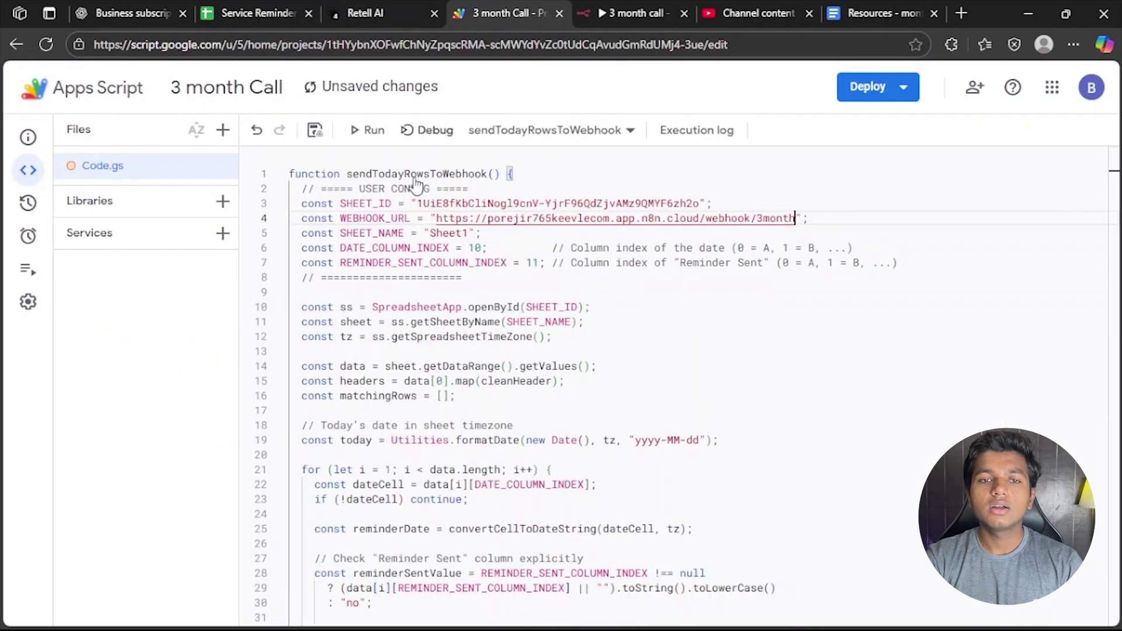
pyautogui.click(430, 249)
pyautogui.click(360, 232)
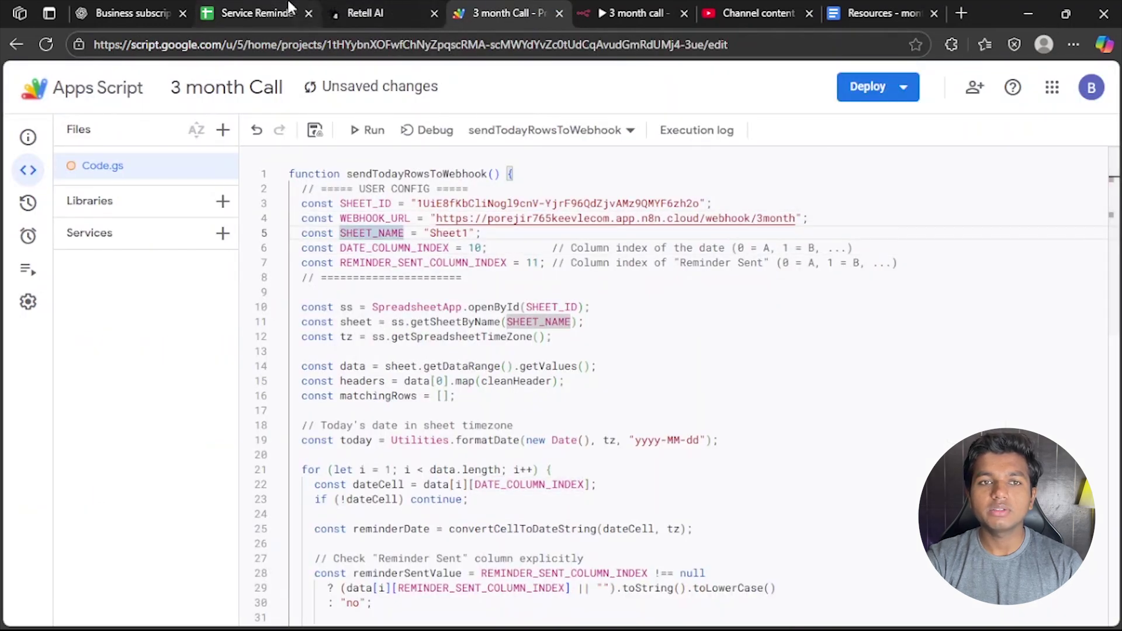
pyautogui.click(257, 13)
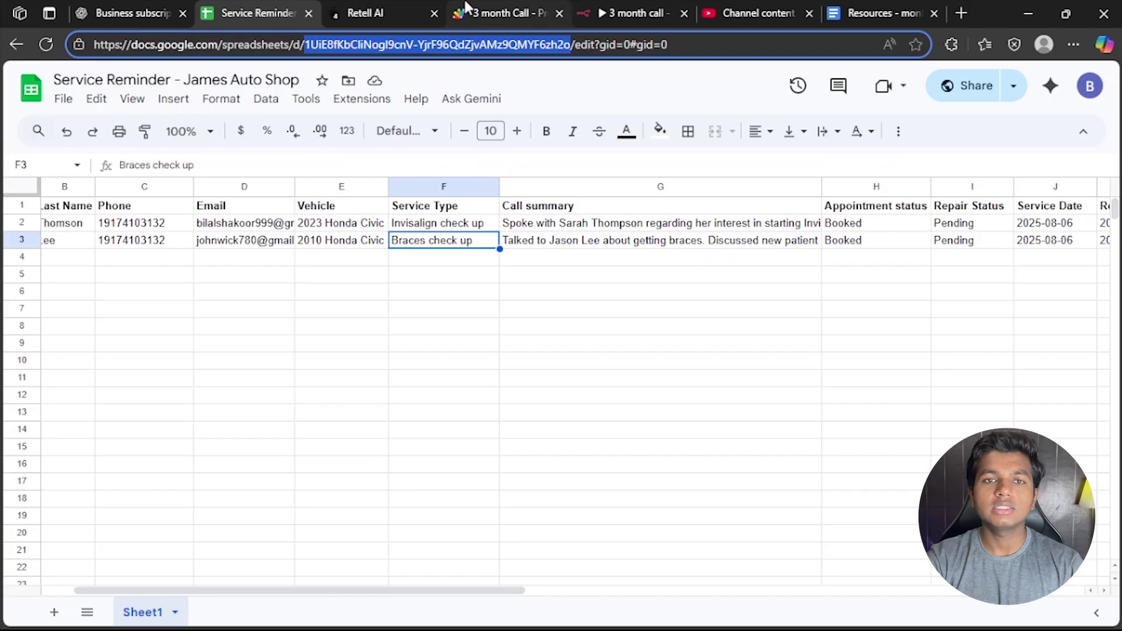
pyautogui.click(491, 13)
# Check the Reminder Date and Reminder Sent columns in the spreadsheet against the script's column index constants
pyautogui.click(378, 262)
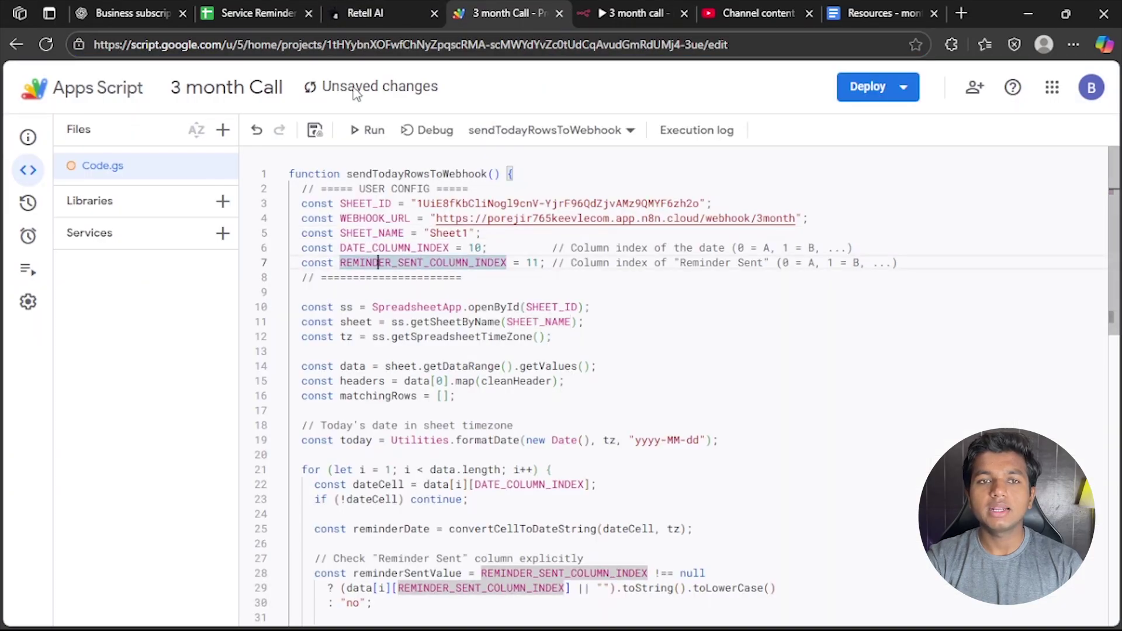
pyautogui.click(257, 13)
pyautogui.moveTo(334, 591); pyautogui.dragTo(581, 474)
pyautogui.click(582, 210)
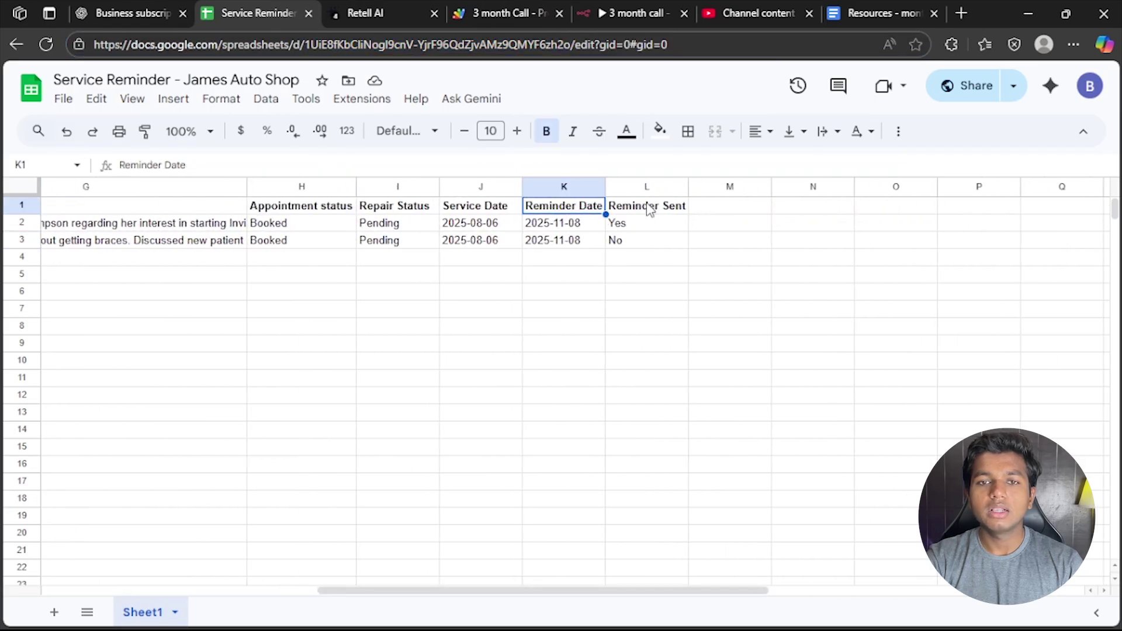
pyautogui.click(611, 209)
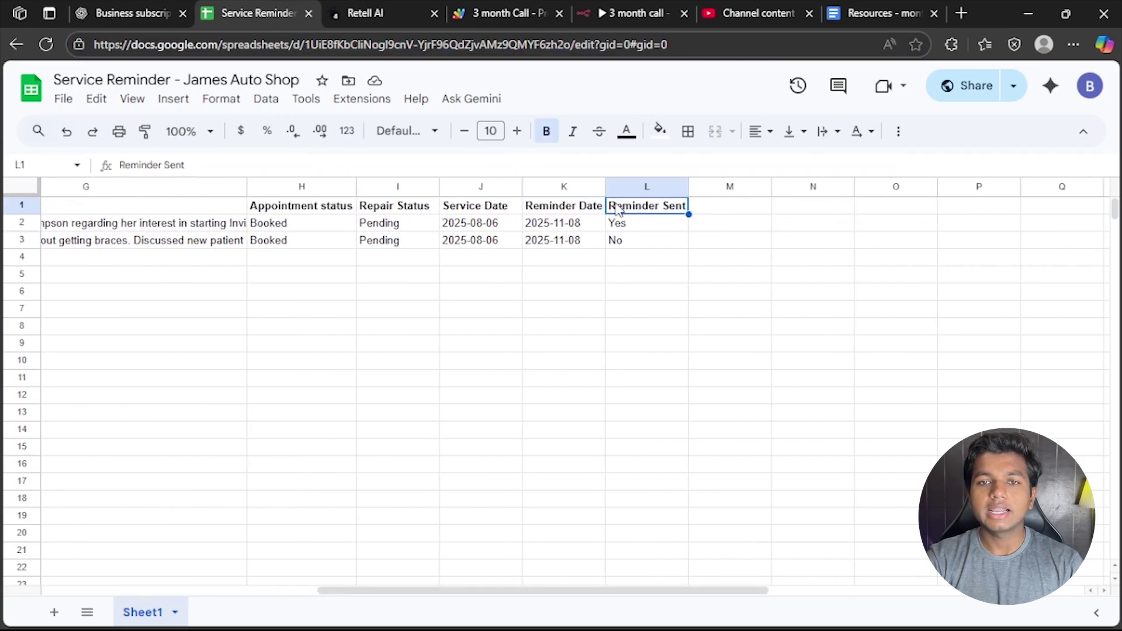
pyautogui.click(487, 12)
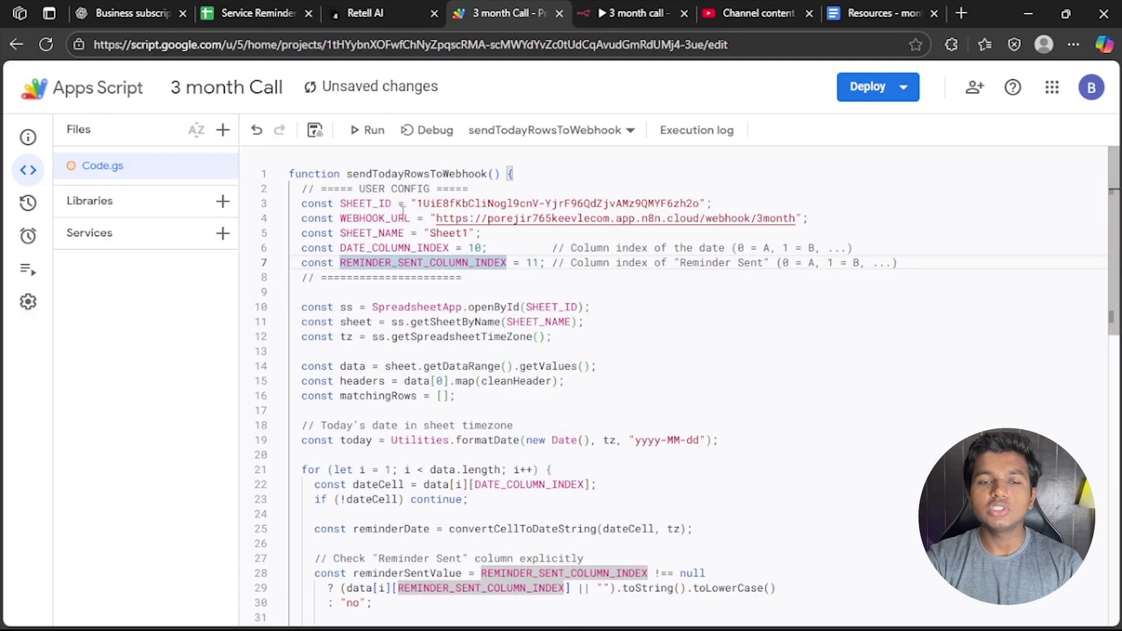
pyautogui.click(388, 222)
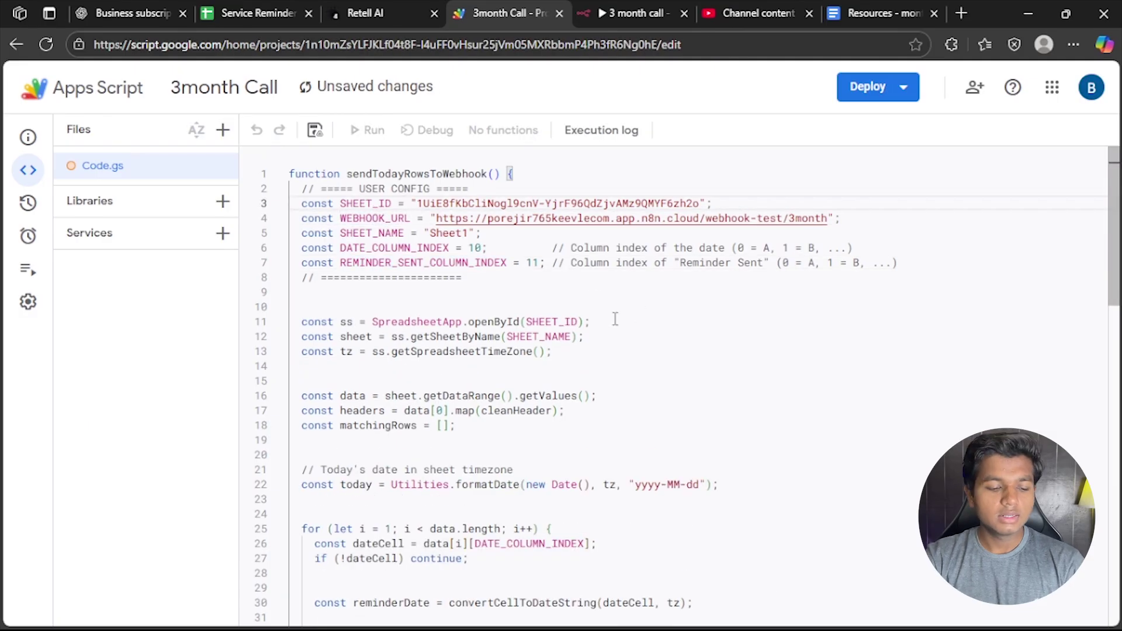
# Save the 3month Call script and start a new project trigger that runs sendTodayRowsToWebhook
pyautogui.hotkey('ctrl', 's')
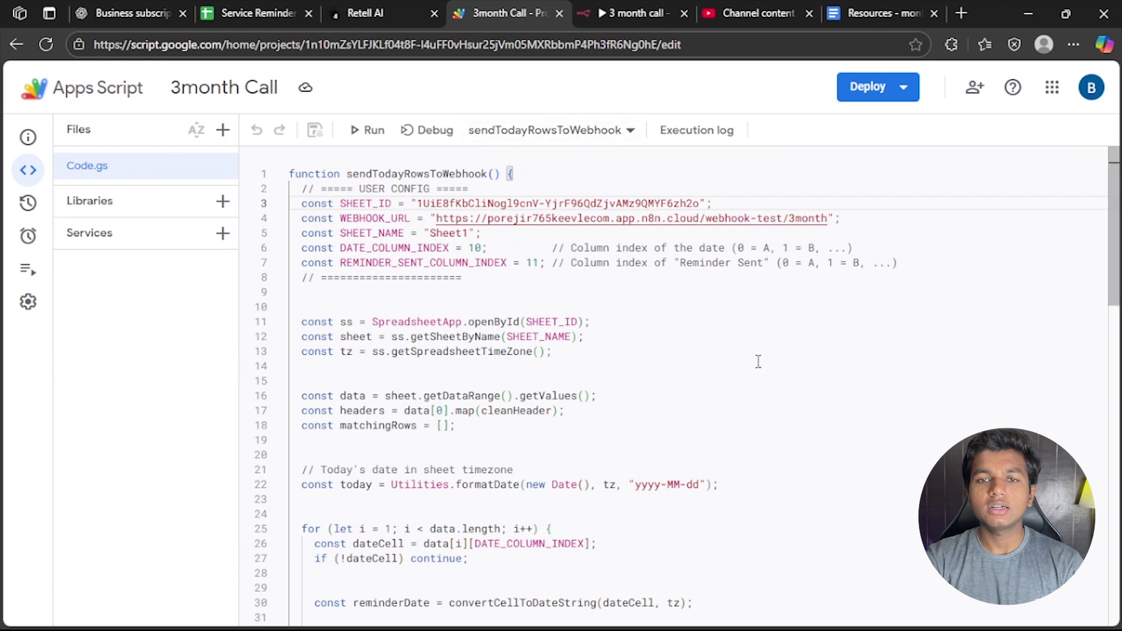
pyautogui.click(25, 240)
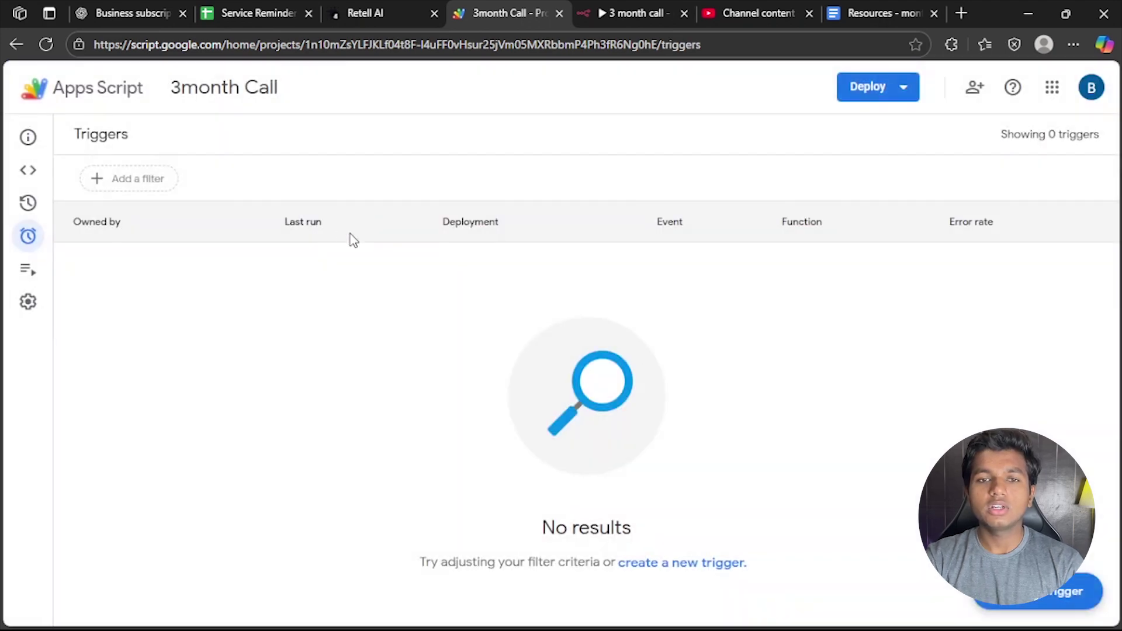
pyautogui.click(1070, 593)
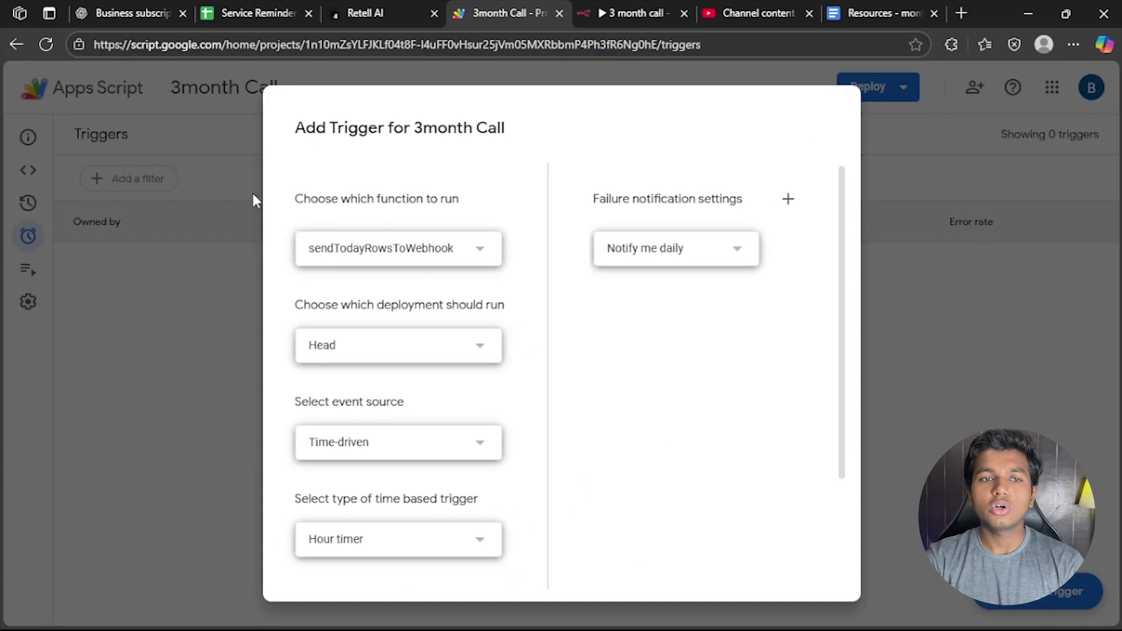
pyautogui.click(378, 253)
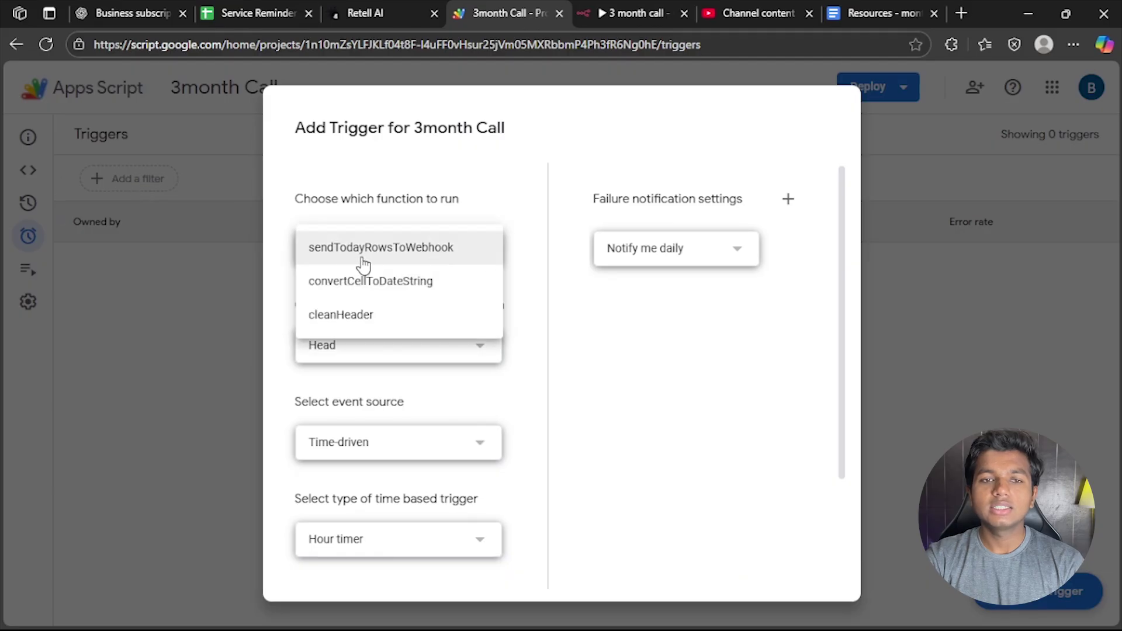
pyautogui.click(441, 262)
# Set the trigger's deployment to Head and its event source to Time-driven
pyautogui.scroll(-3, 290, 324)
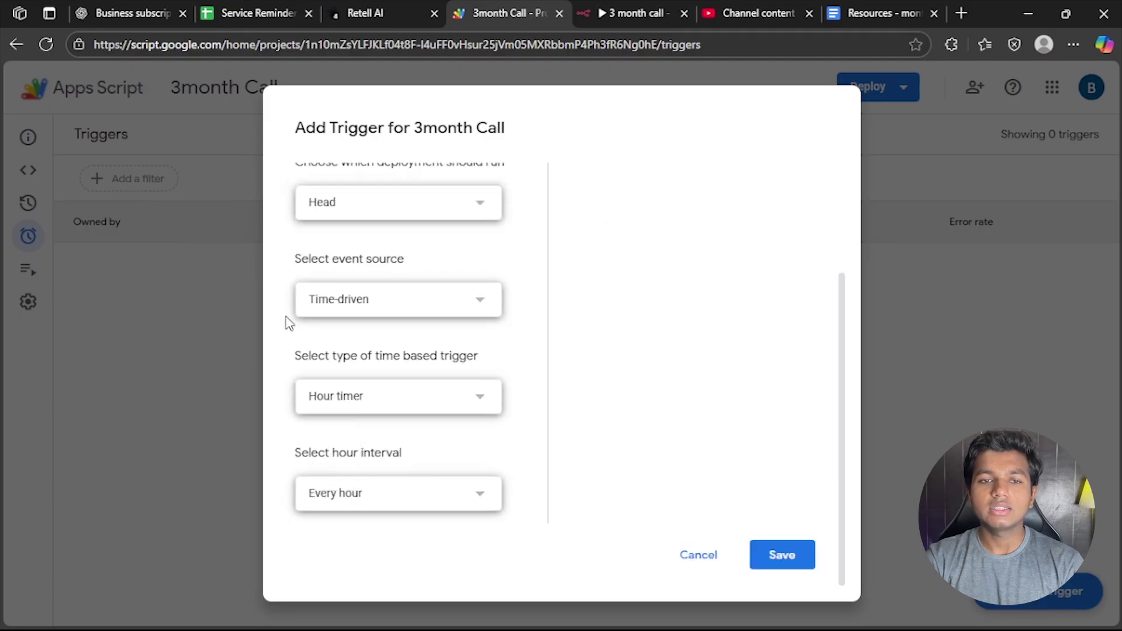
pyautogui.click(359, 216)
pyautogui.click(289, 242)
pyautogui.click(386, 306)
pyautogui.click(316, 300)
# Set the trigger type to Day timer with the time of day 9am to 10am
pyautogui.click(334, 406)
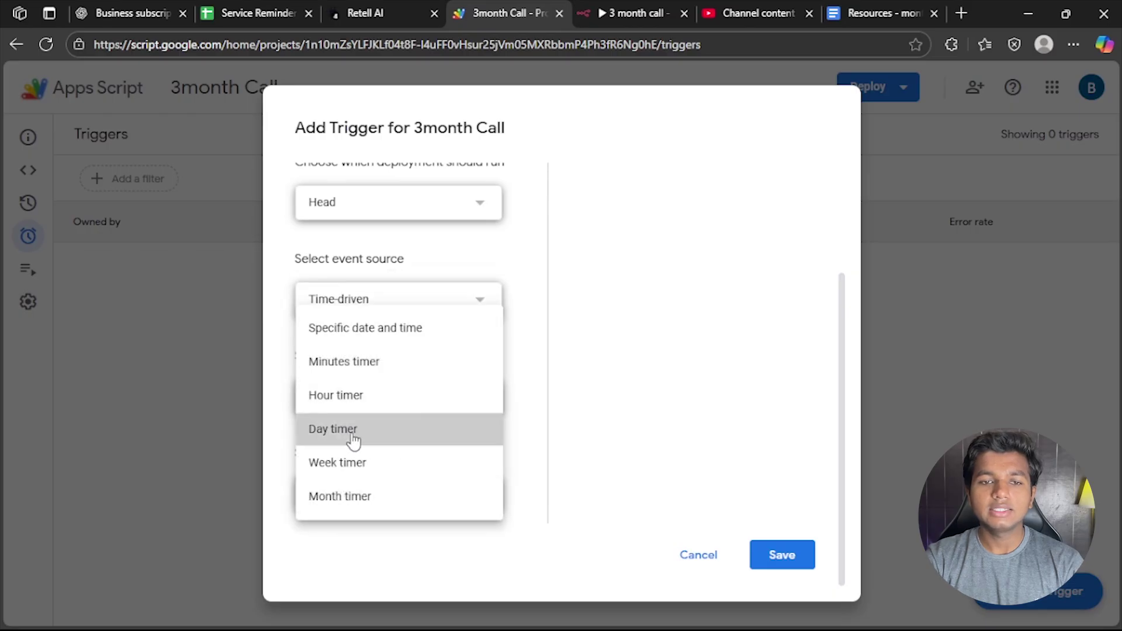
pyautogui.click(368, 440)
pyautogui.scroll(-1, 270, 437)
pyautogui.click(359, 483)
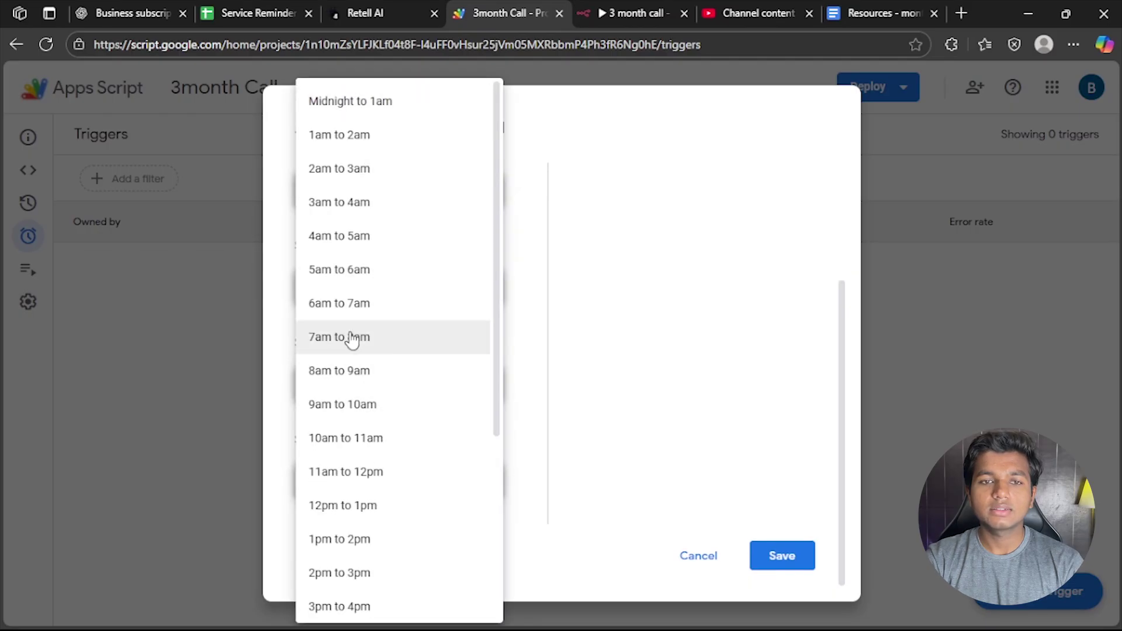
pyautogui.click(348, 411)
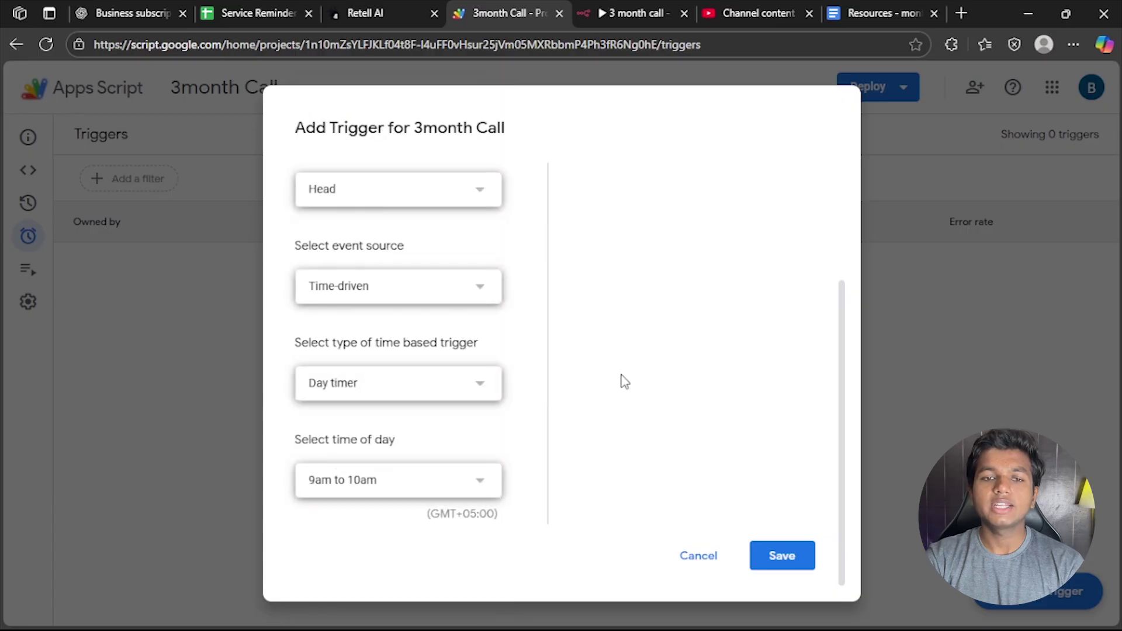
# Recheck the reminder spreadsheet and Retell AI agent, and try to save the daily trigger in the 3month Call Apps Script project
pyautogui.scroll(3, 601, 346)
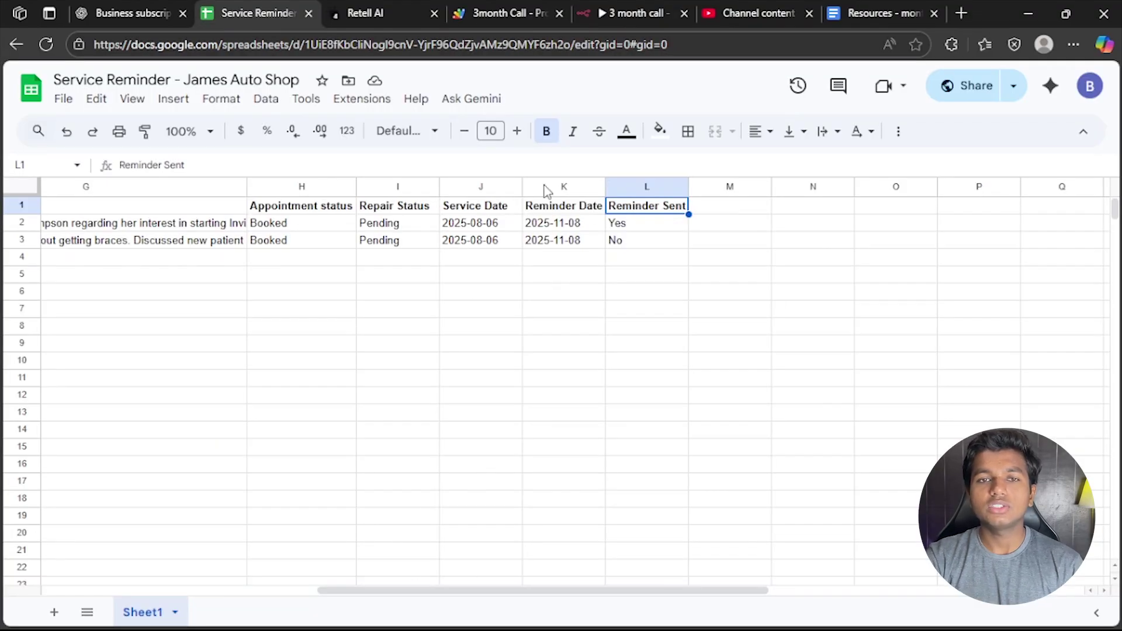
pyautogui.click(387, 11)
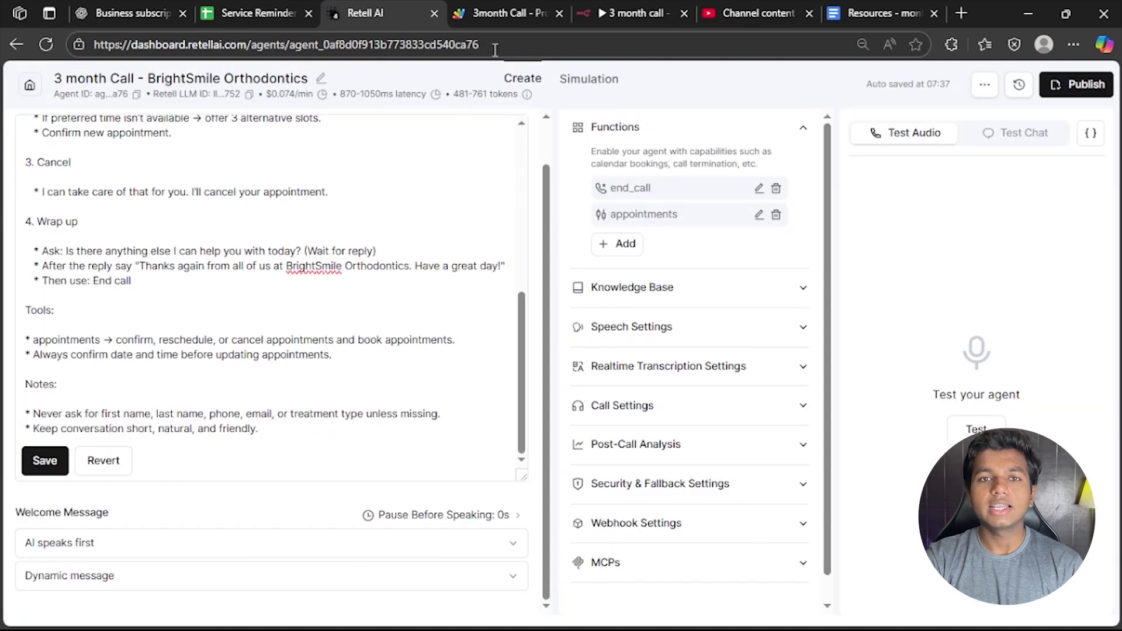
pyautogui.click(500, 19)
pyautogui.scroll(-3, 539, 416)
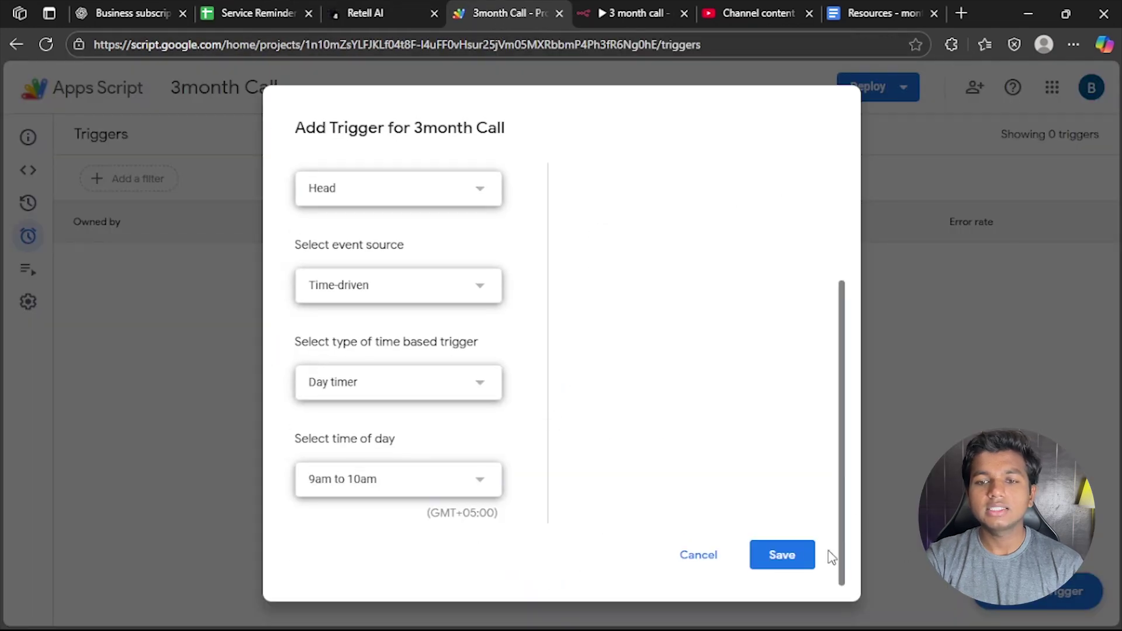
pyautogui.click(789, 559)
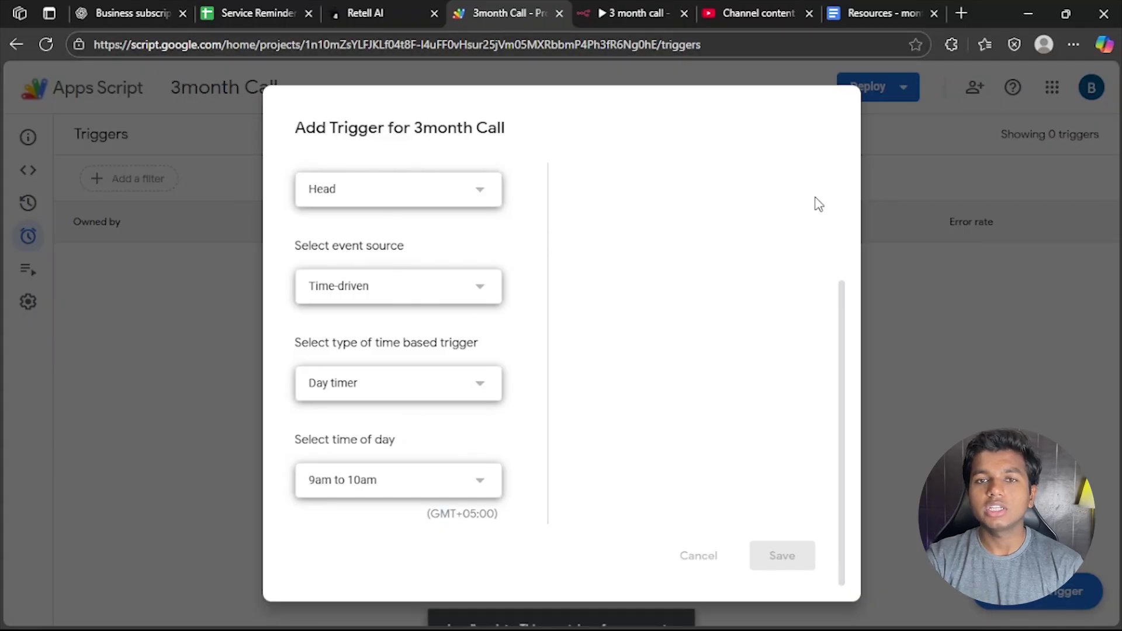
# In the n8n 3 month call workflow, move the Wait and HTTP Request nodes up and connect Loop Over Items' loop output to HTTP Request
pyautogui.click(643, 13)
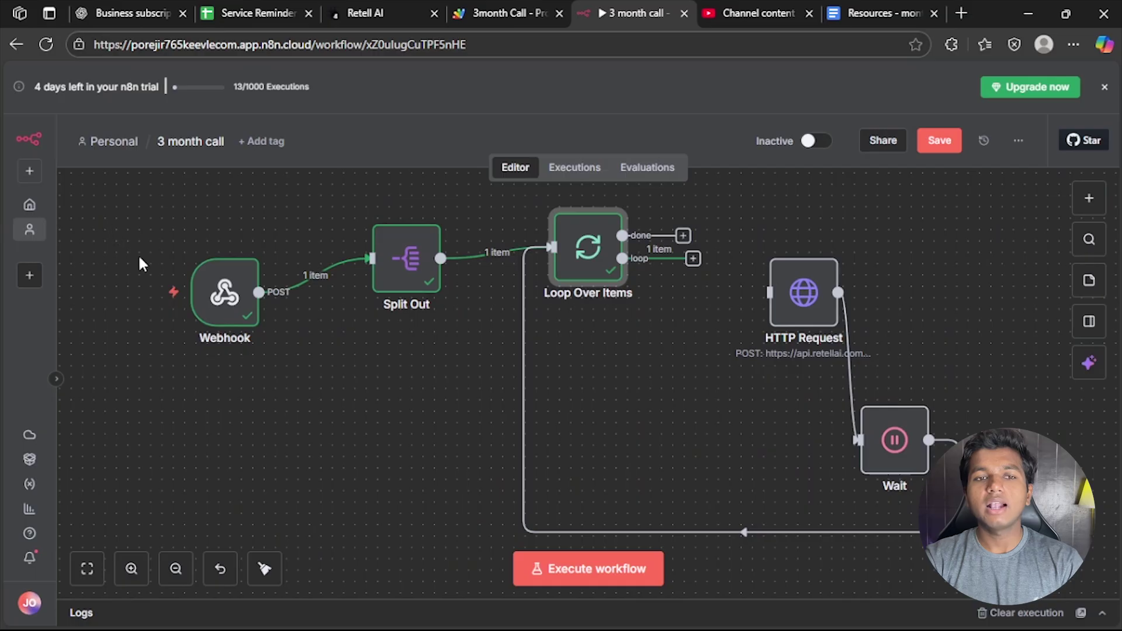
pyautogui.click(886, 434)
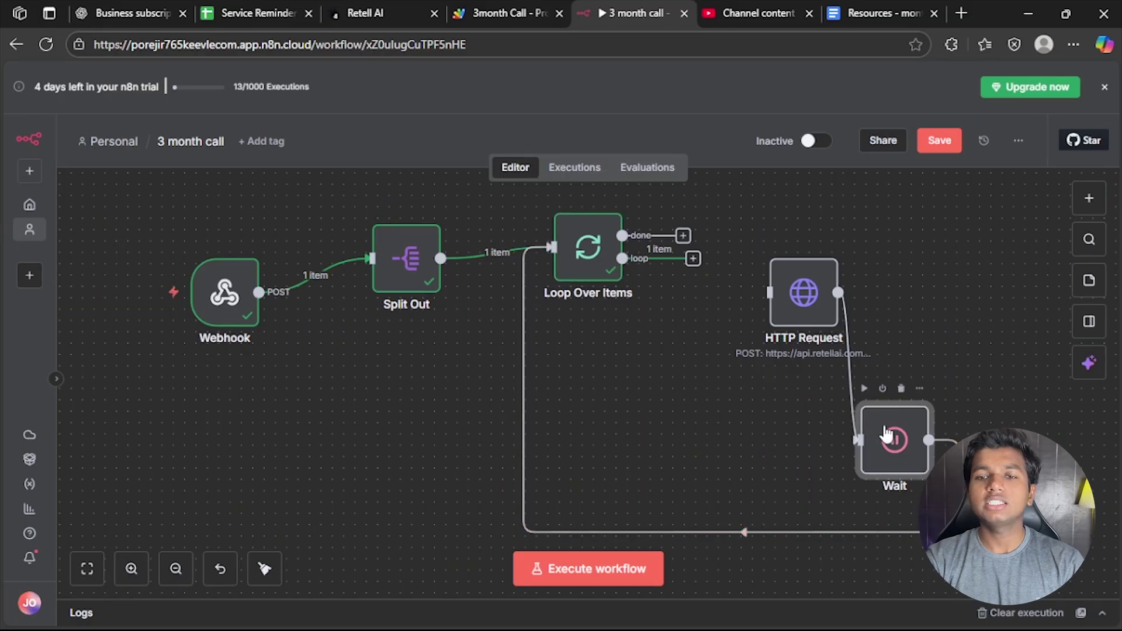
pyautogui.moveTo(886, 434); pyautogui.dragTo(898, 389)
pyautogui.moveTo(794, 304); pyautogui.dragTo(807, 270)
pyautogui.moveTo(694, 258); pyautogui.dragTo(772, 261)
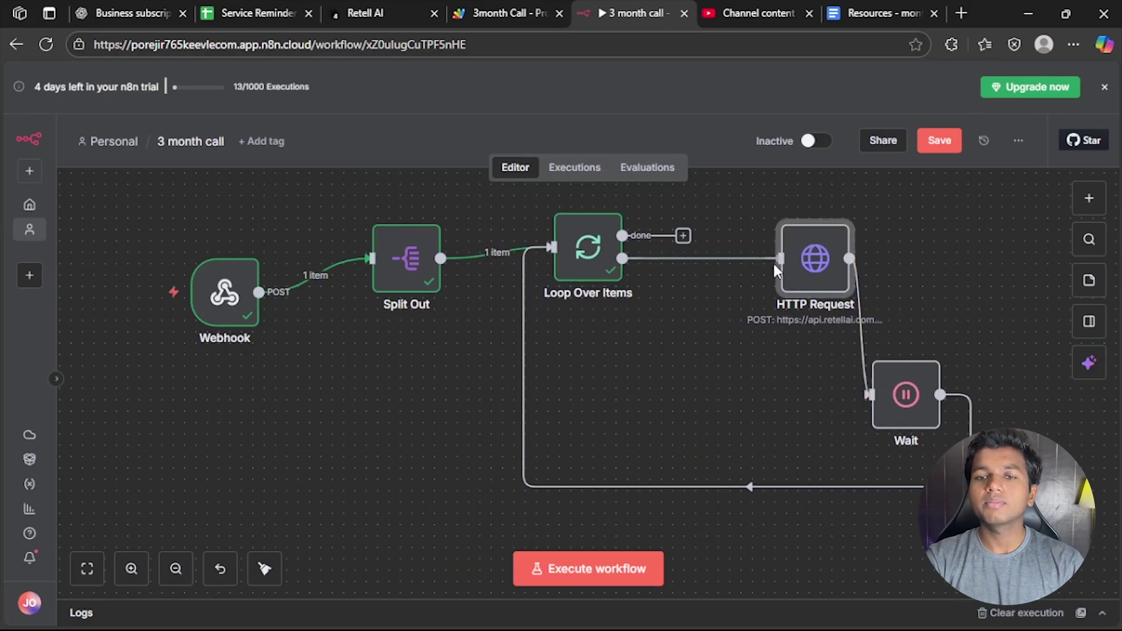
# Shift the Loop Over Items node slightly left and move the HTTP Request node closer to it
pyautogui.moveTo(228, 308)
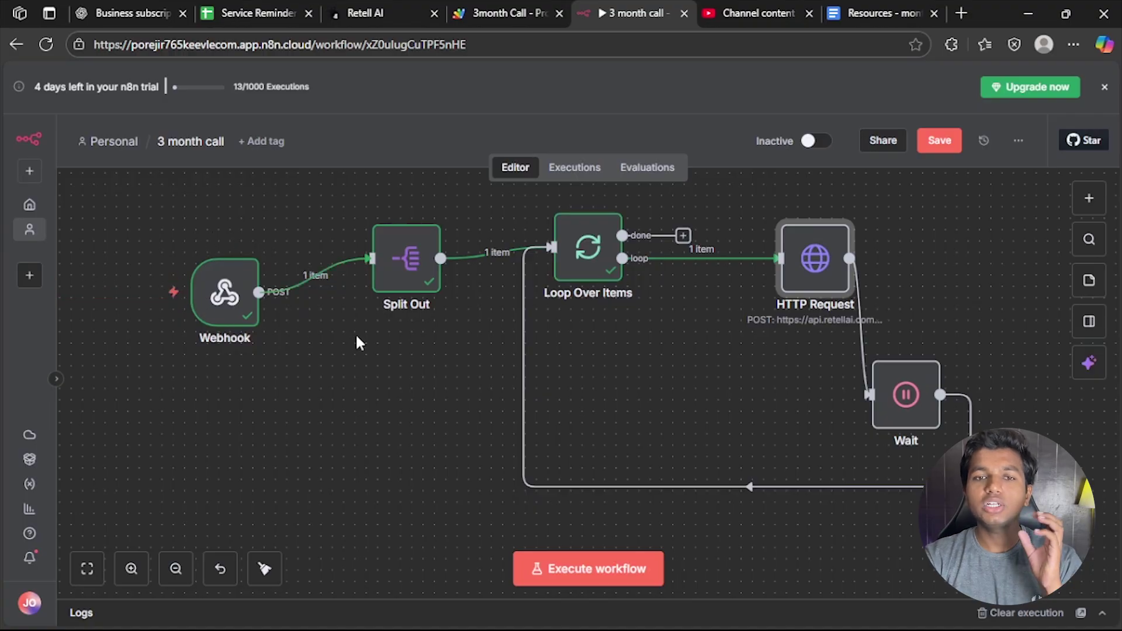
pyautogui.moveTo(402, 242)
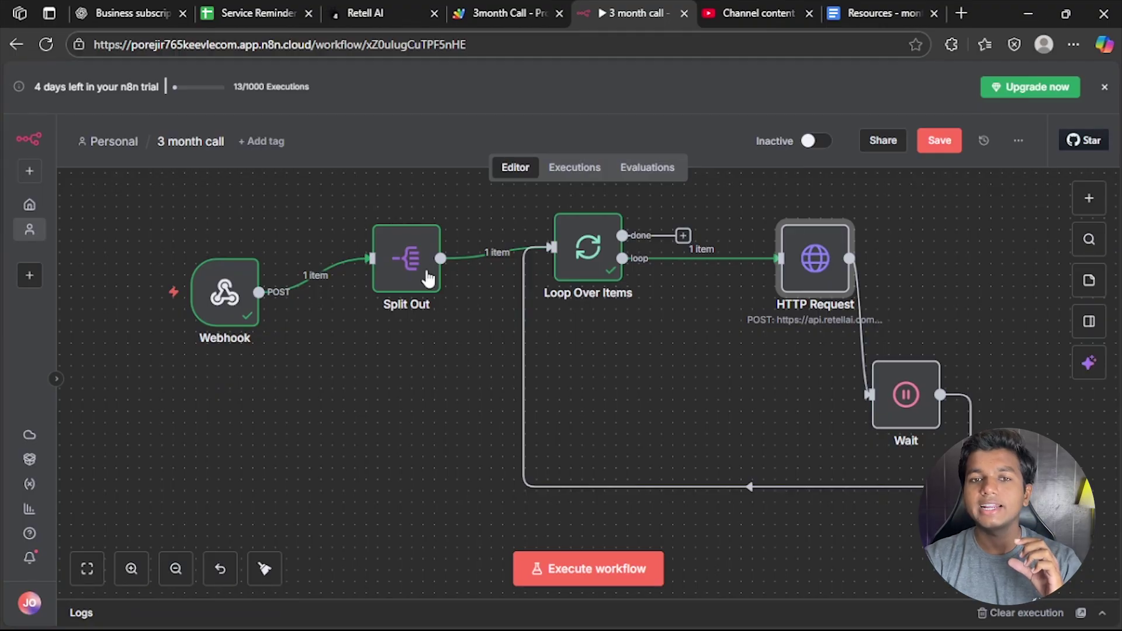
pyautogui.moveTo(584, 292); pyautogui.dragTo(573, 293)
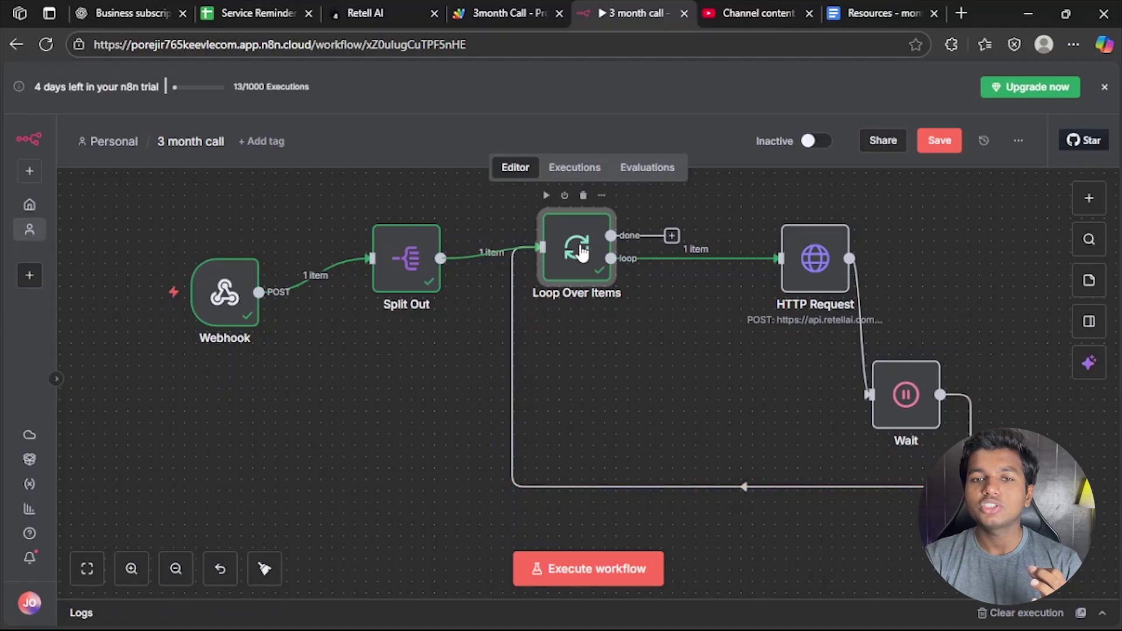
pyautogui.moveTo(825, 268); pyautogui.dragTo(760, 267)
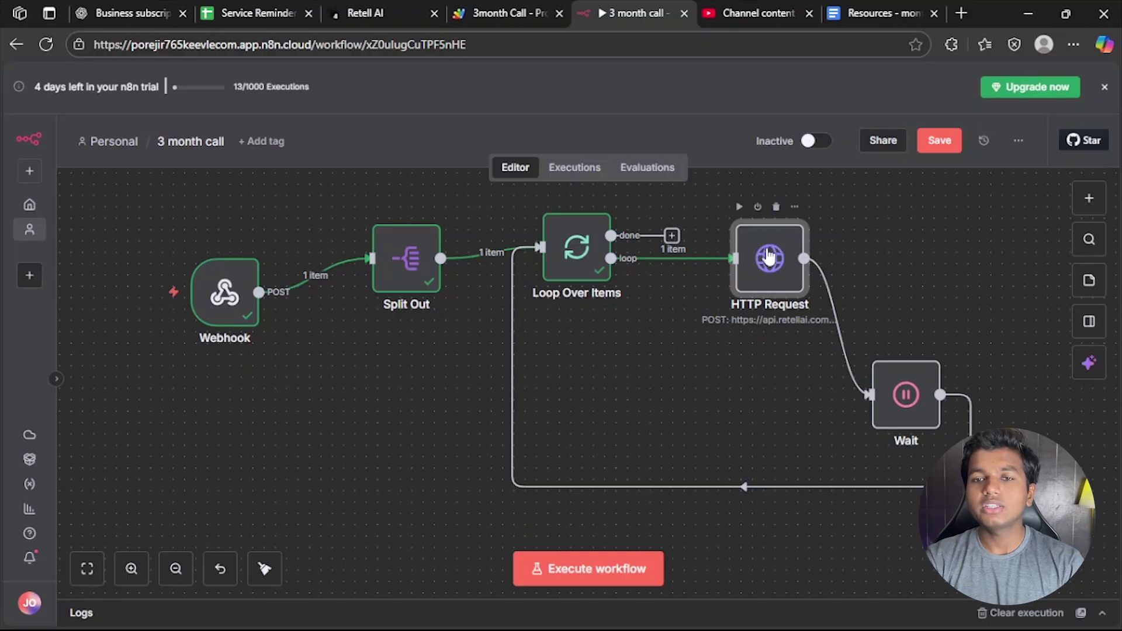
# Review the Wait node's resume mode, wait amount and wait unit, and return to the canvas
pyautogui.doubleClick(905, 395)
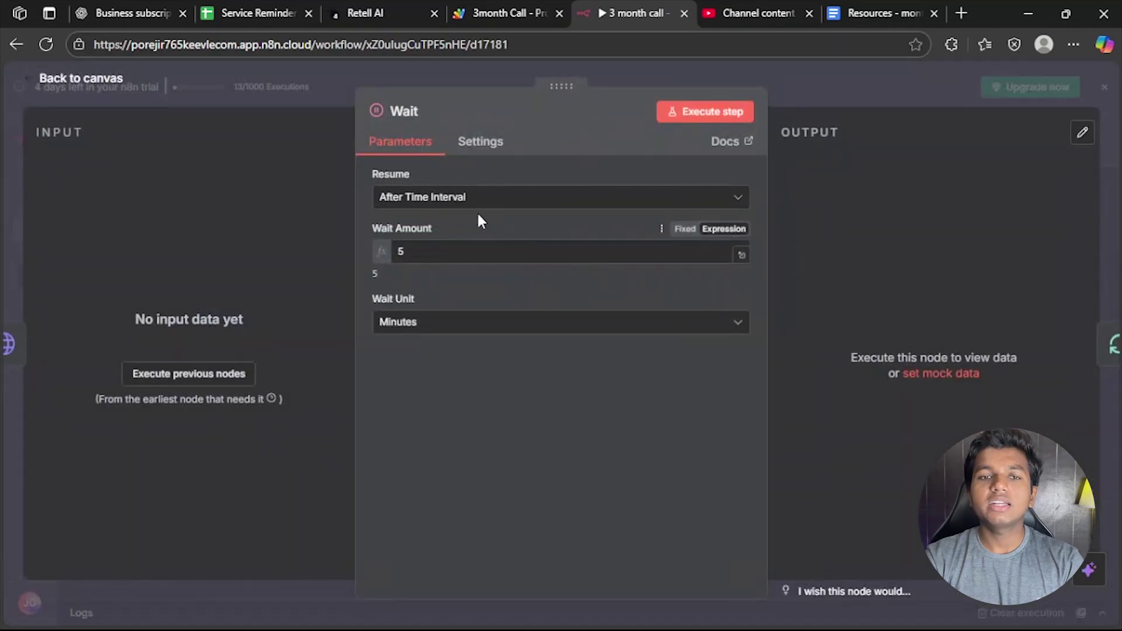
pyautogui.click(818, 85)
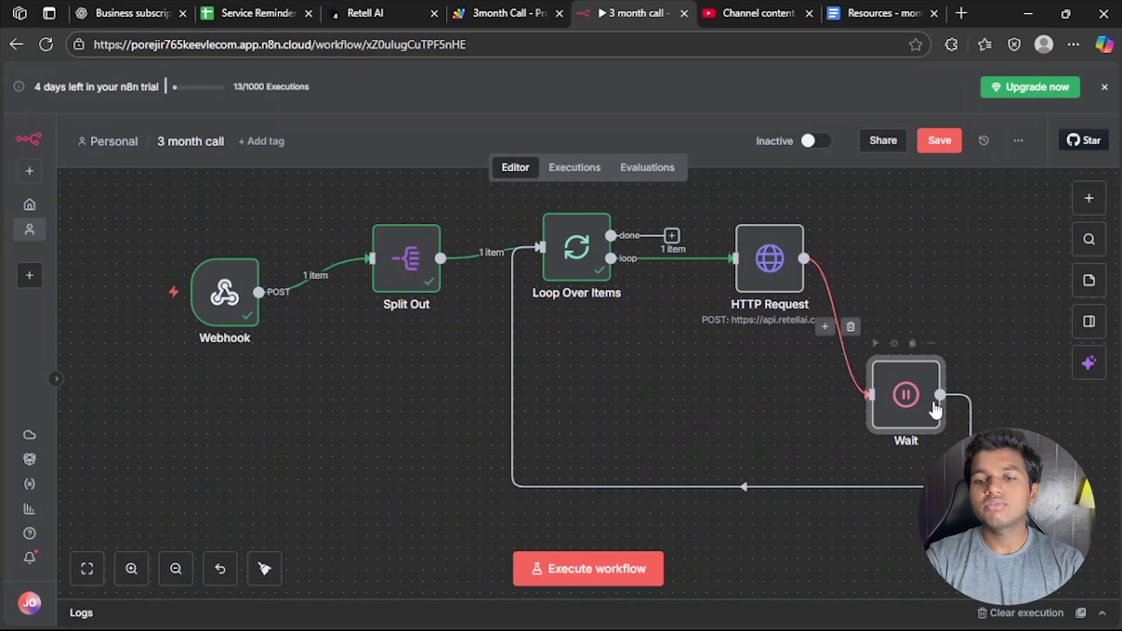
pyautogui.moveTo(806, 502)
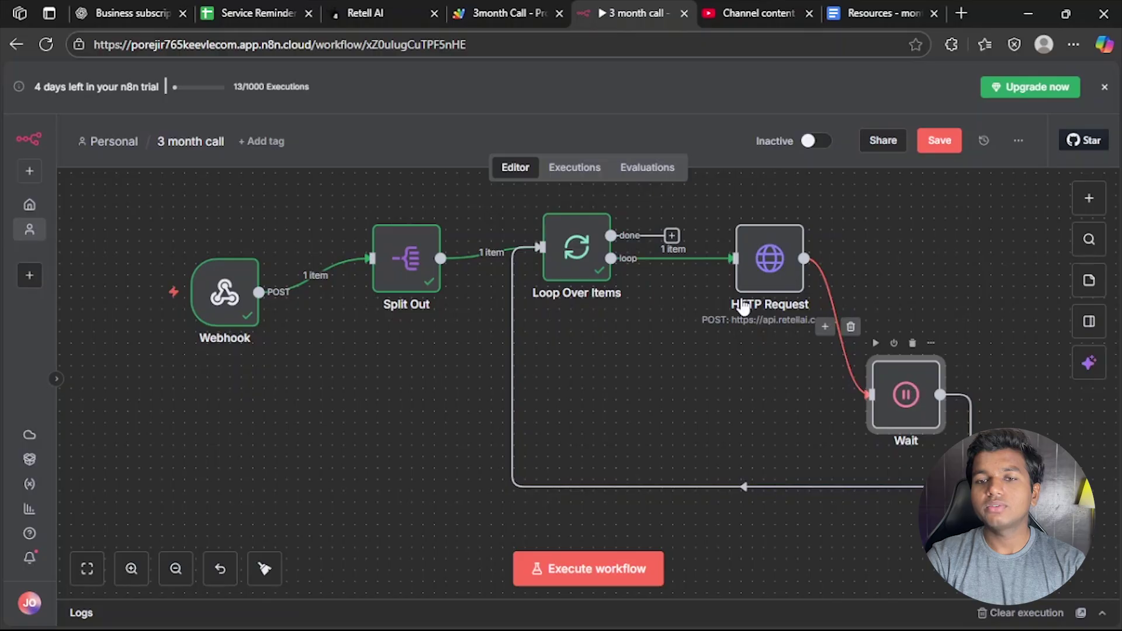
pyautogui.press('Return')
pyautogui.click(848, 90)
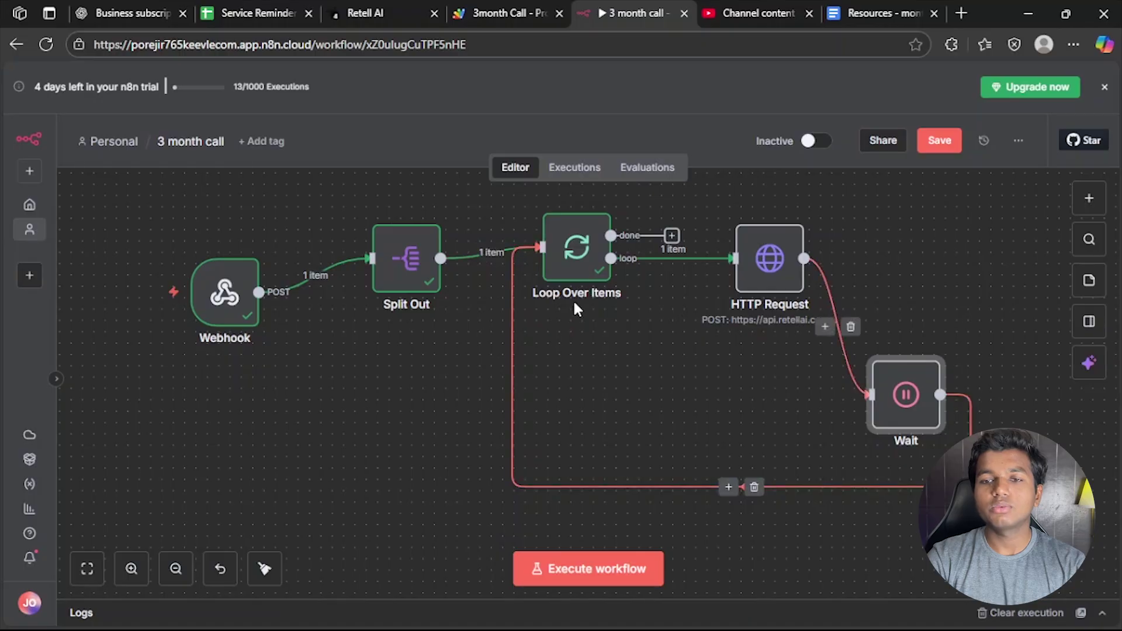
# Check the batch size in the Loop Over Items node and return to the canvas
pyautogui.doubleClick(577, 248)
pyautogui.click(424, 253)
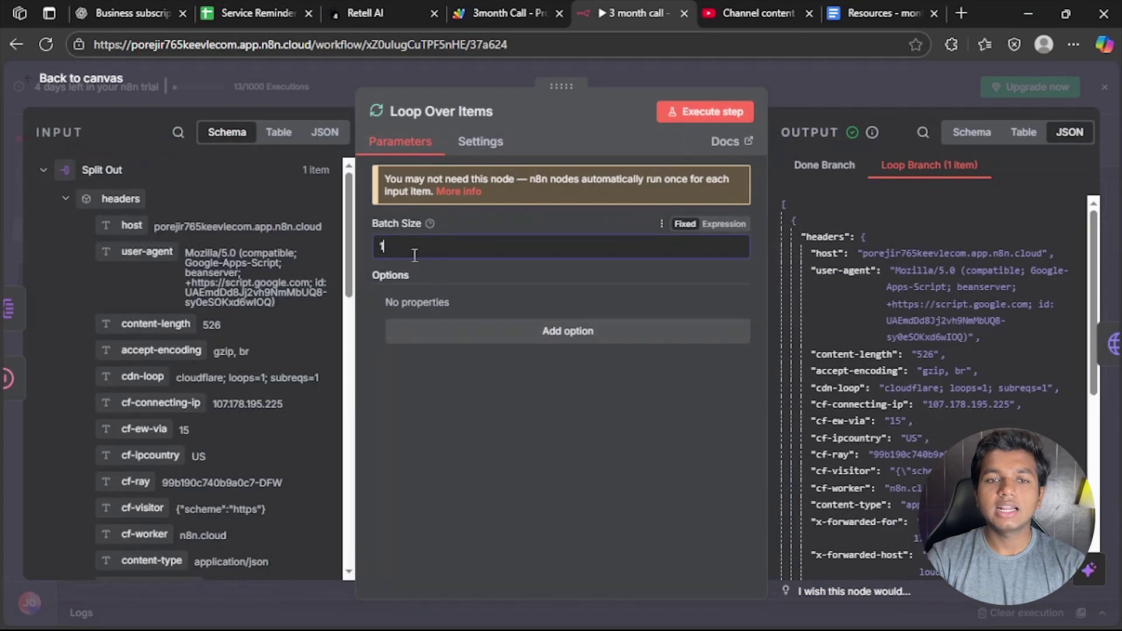
pyautogui.click(831, 89)
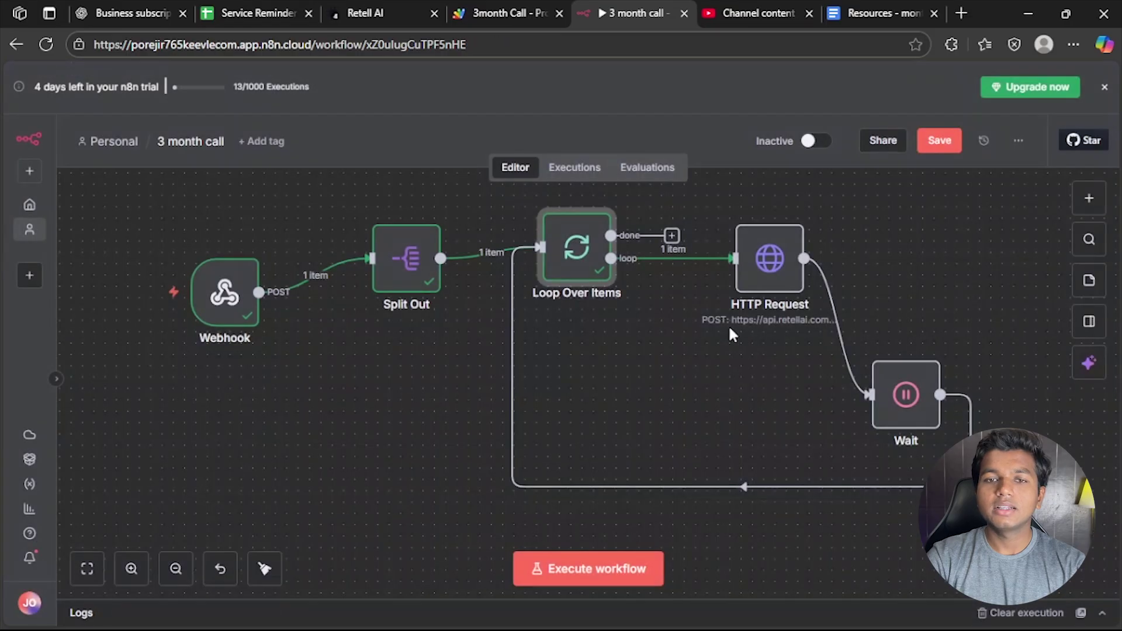
# Nudge the HTTP Request node down, open its parameters and review the request method and Retell create-phone-call URL
pyautogui.moveTo(770, 270); pyautogui.dragTo(781, 304)
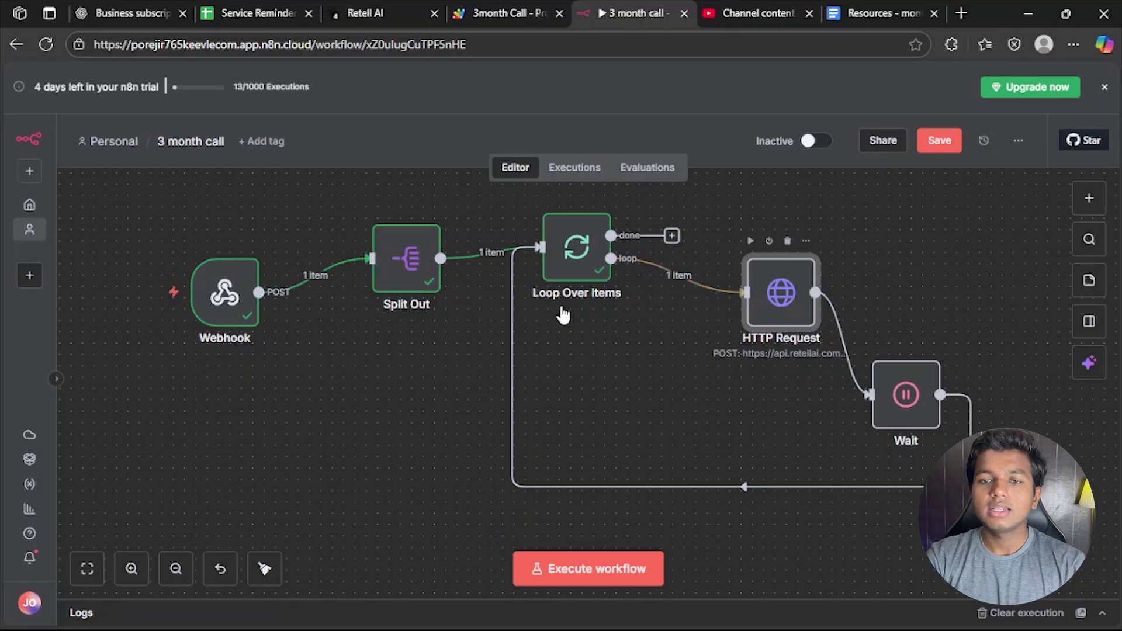
pyautogui.press('Return')
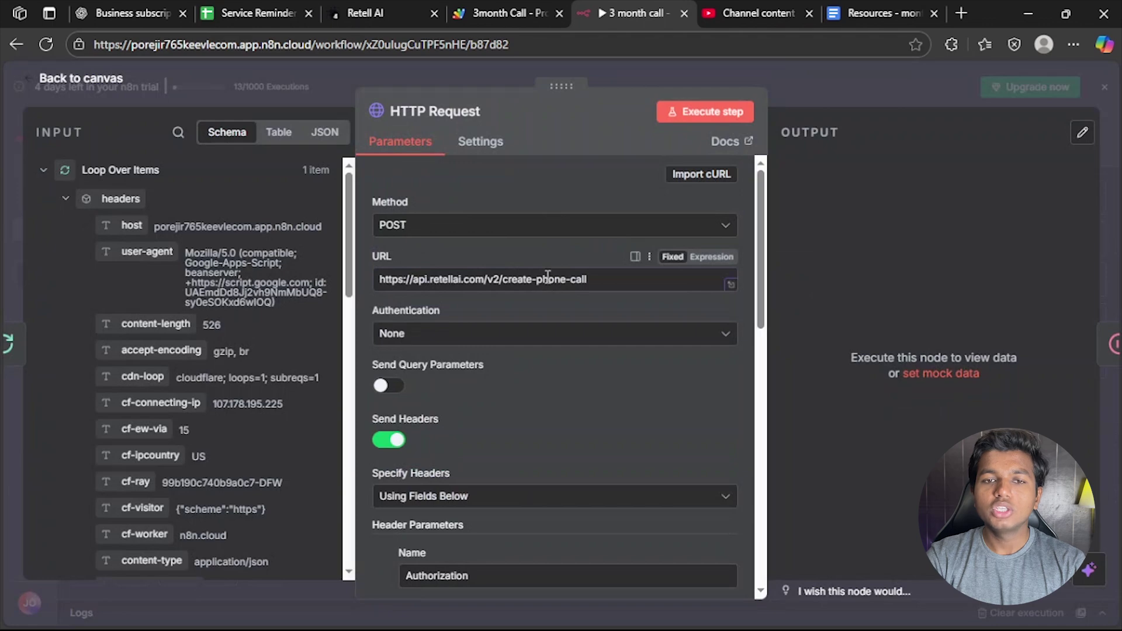
pyautogui.moveTo(603, 280); pyautogui.dragTo(377, 280)
pyautogui.click(464, 250)
pyautogui.moveTo(763, 251); pyautogui.dragTo(701, 284)
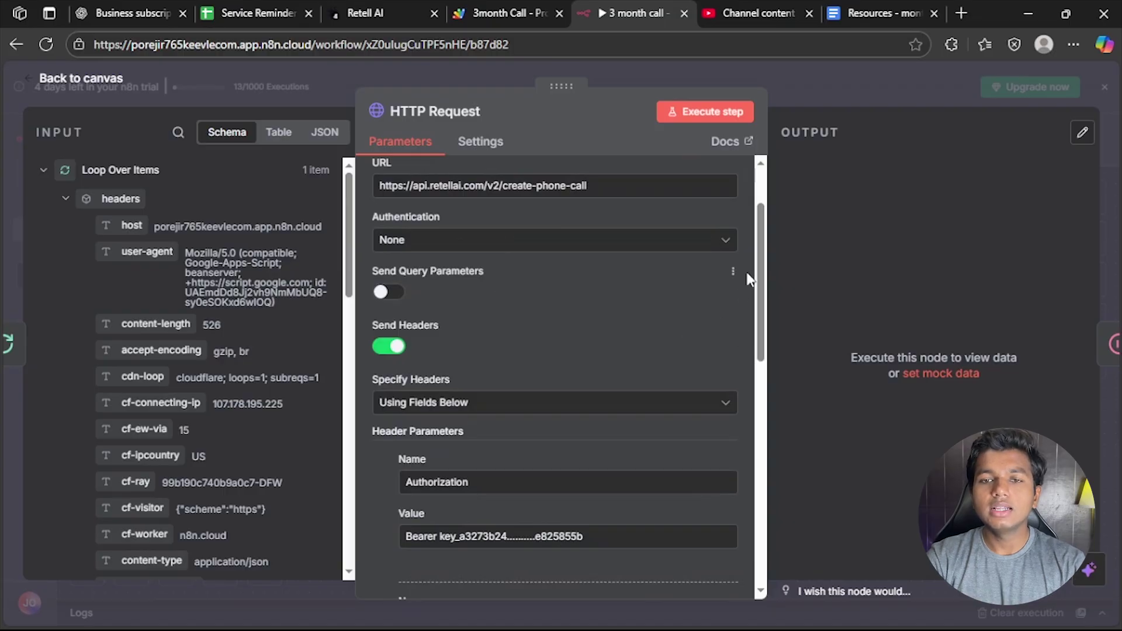
# Review the HTTP Request node's header parameters, focusing on the Authorization name and its bearer value
pyautogui.scroll(-1, 761, 283)
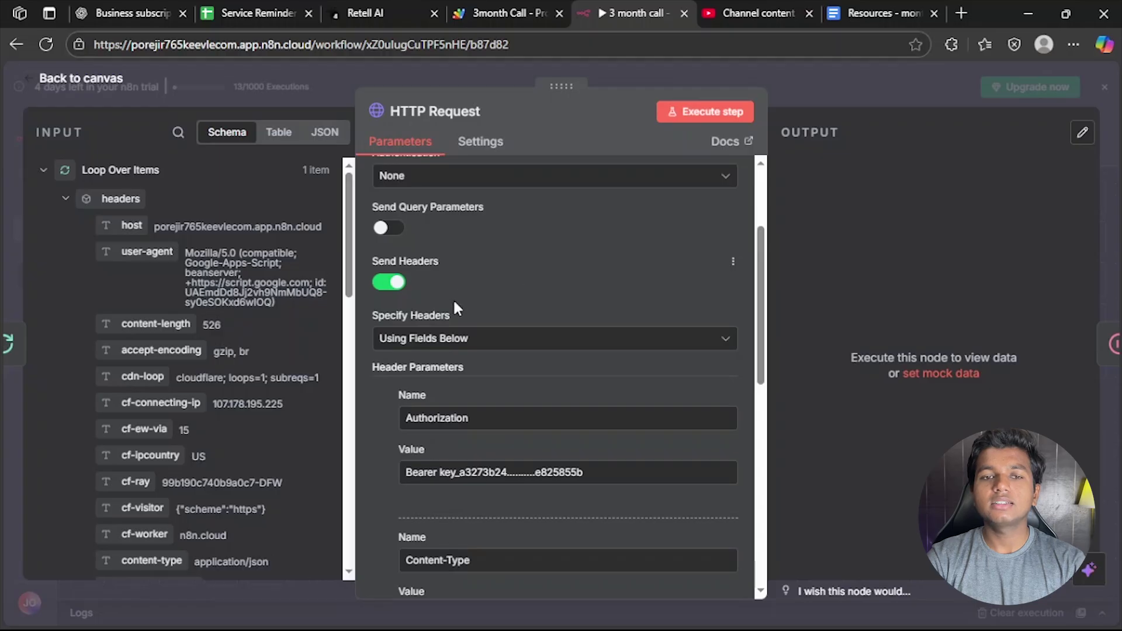
pyautogui.scroll(-1, 456, 301)
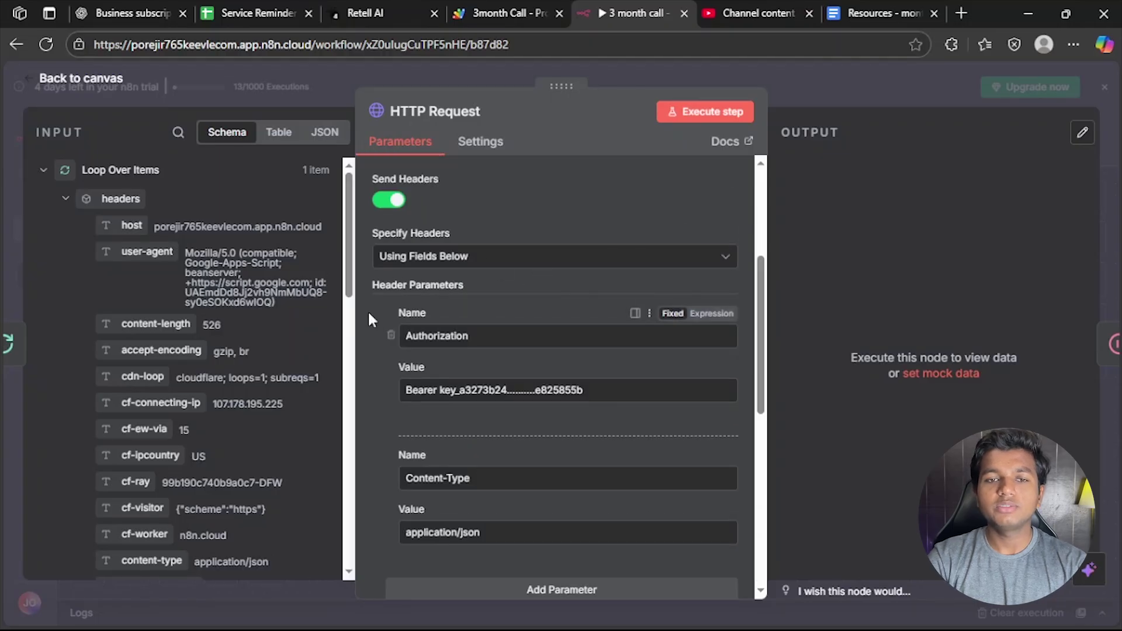
pyautogui.scroll(-1, 368, 310)
pyautogui.doubleClick(406, 257)
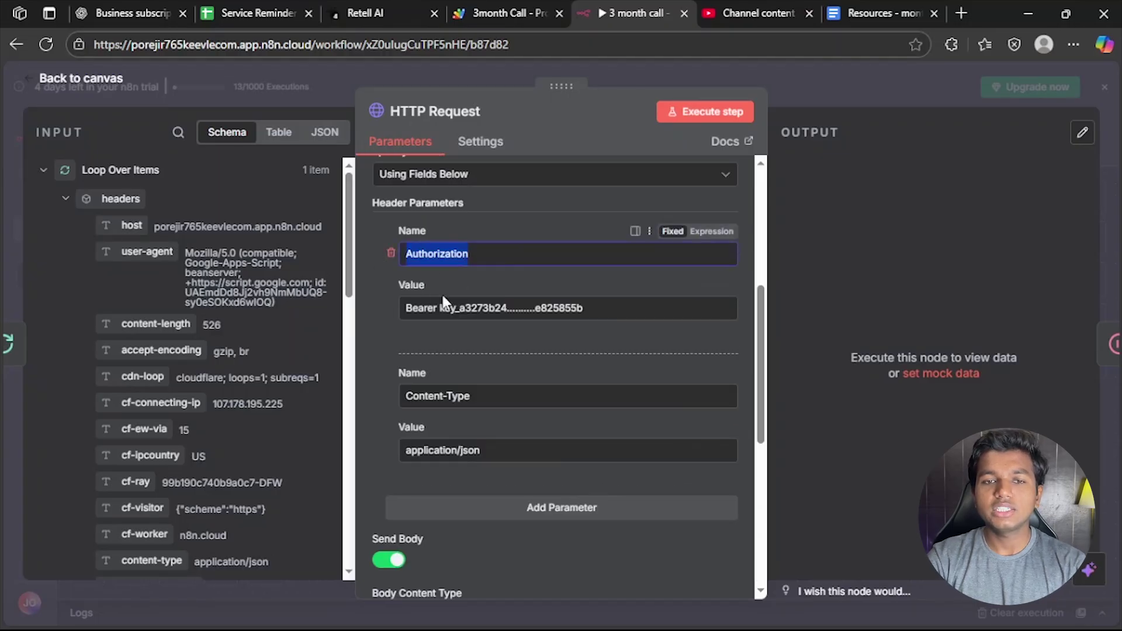
pyautogui.click(459, 308)
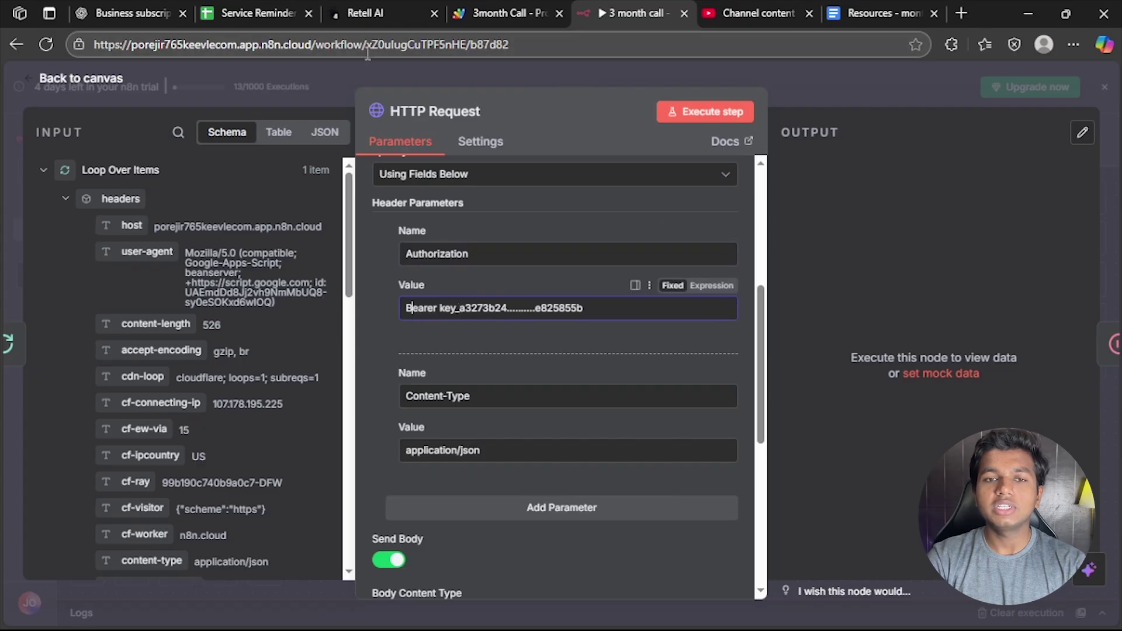
# Switch to Retell AI, save the agent's prompt and open the workspace's API Keys settings
pyautogui.click(346, 11)
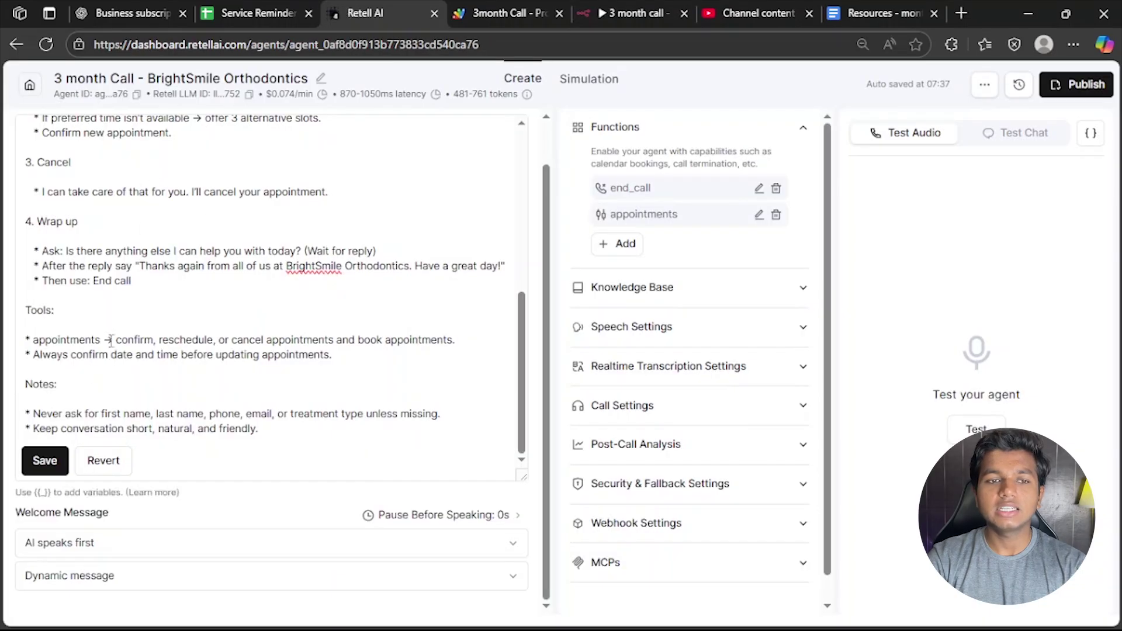
pyautogui.click(44, 461)
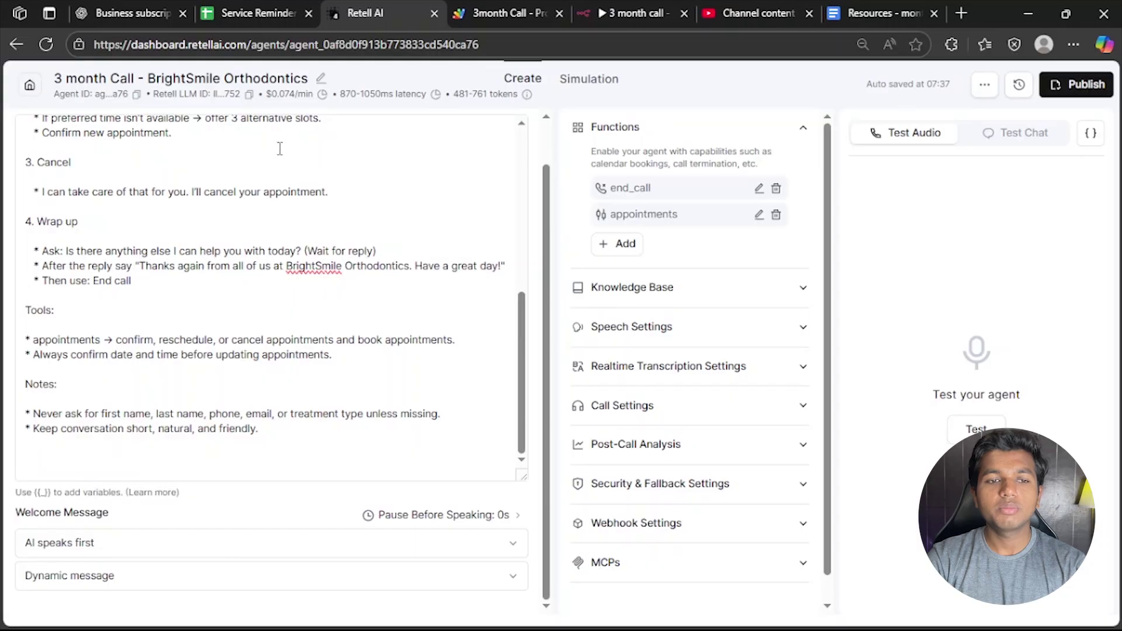
pyautogui.hotkey('ctrl', 'r')
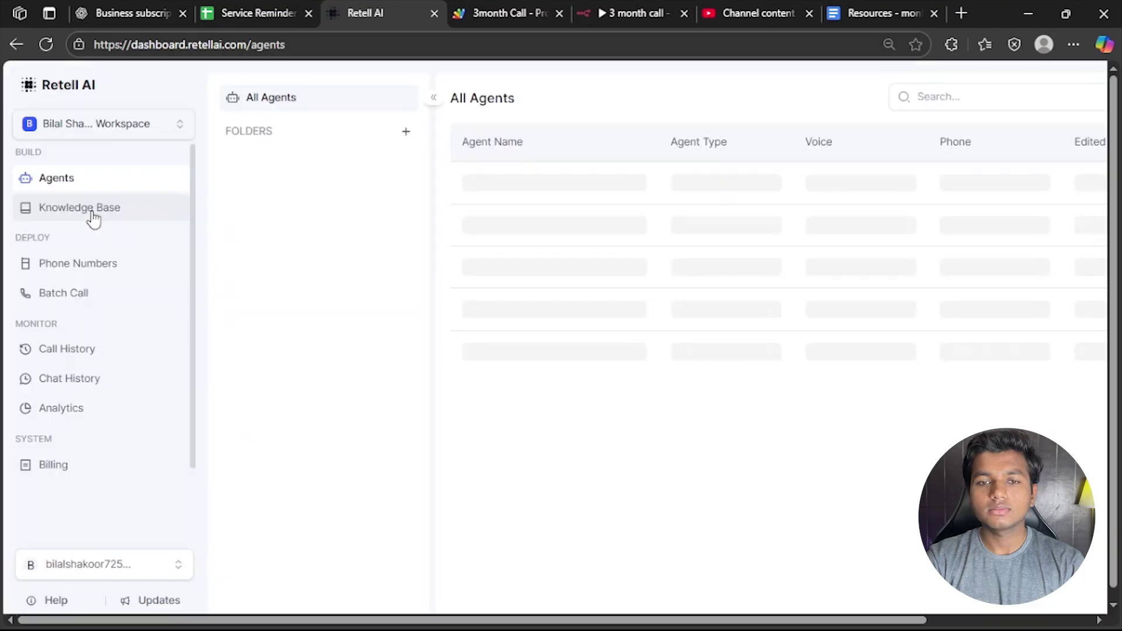
pyautogui.scroll(-1, 77, 495)
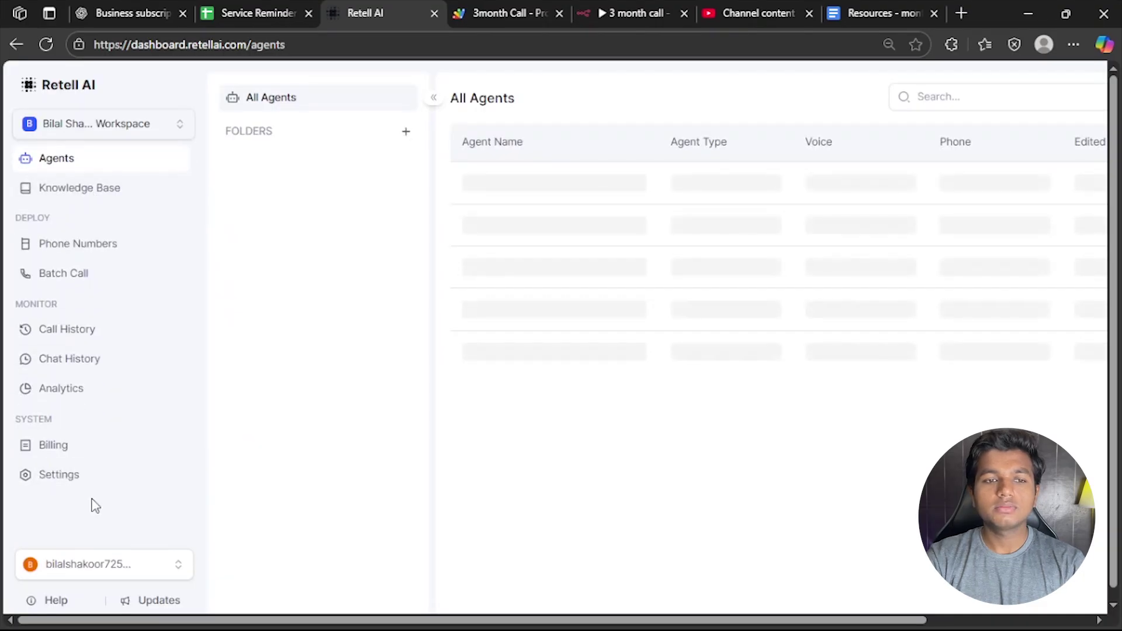
pyautogui.click(80, 479)
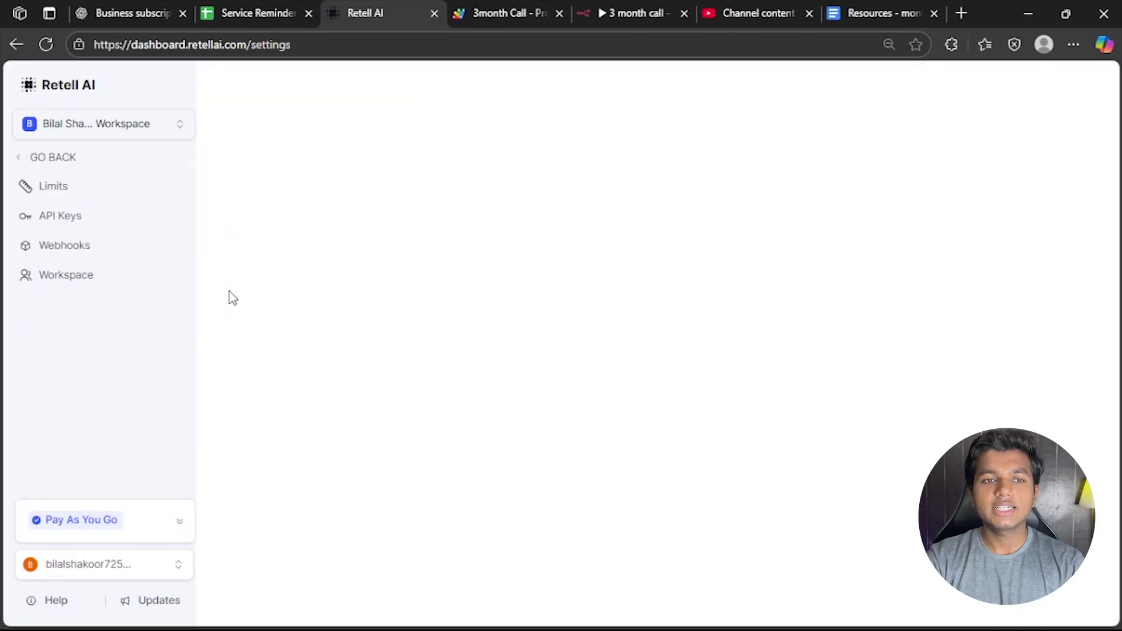
pyautogui.click(67, 195)
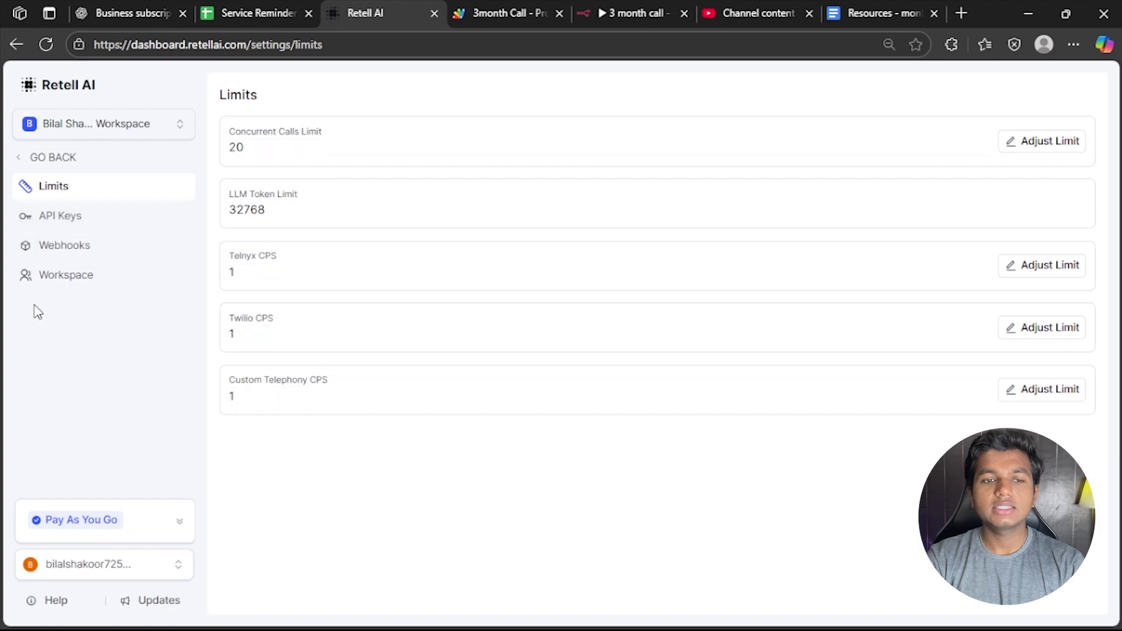
pyautogui.click(185, 225)
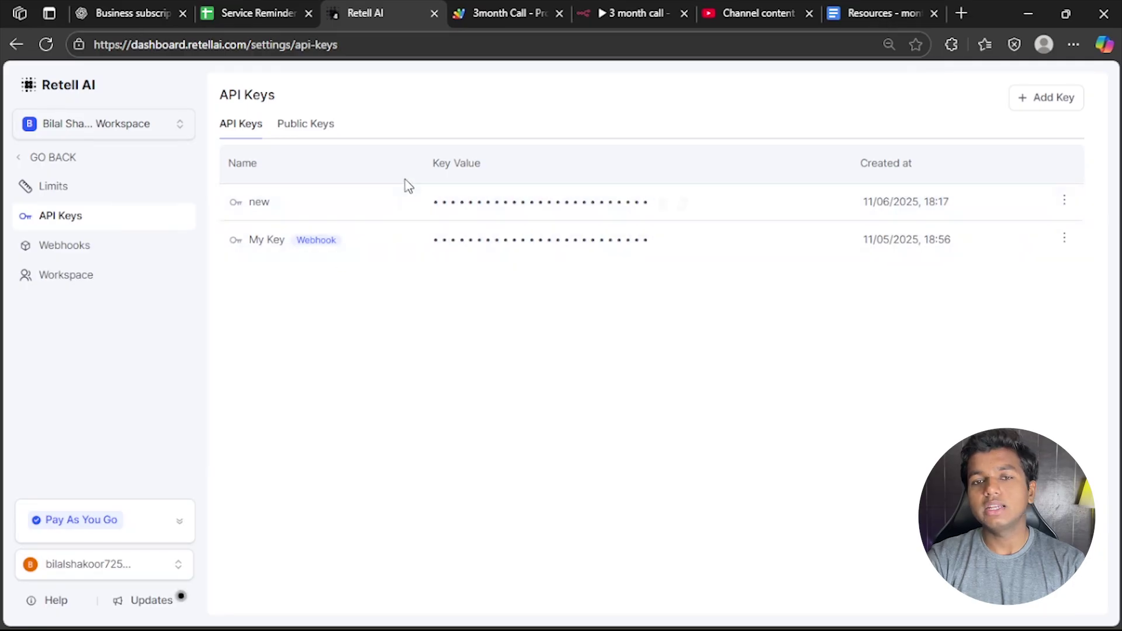
# Return to the n8n HTTP Request node and examine the API key placeholder in the Authorization value and the Content-Type header
pyautogui.click(508, 13)
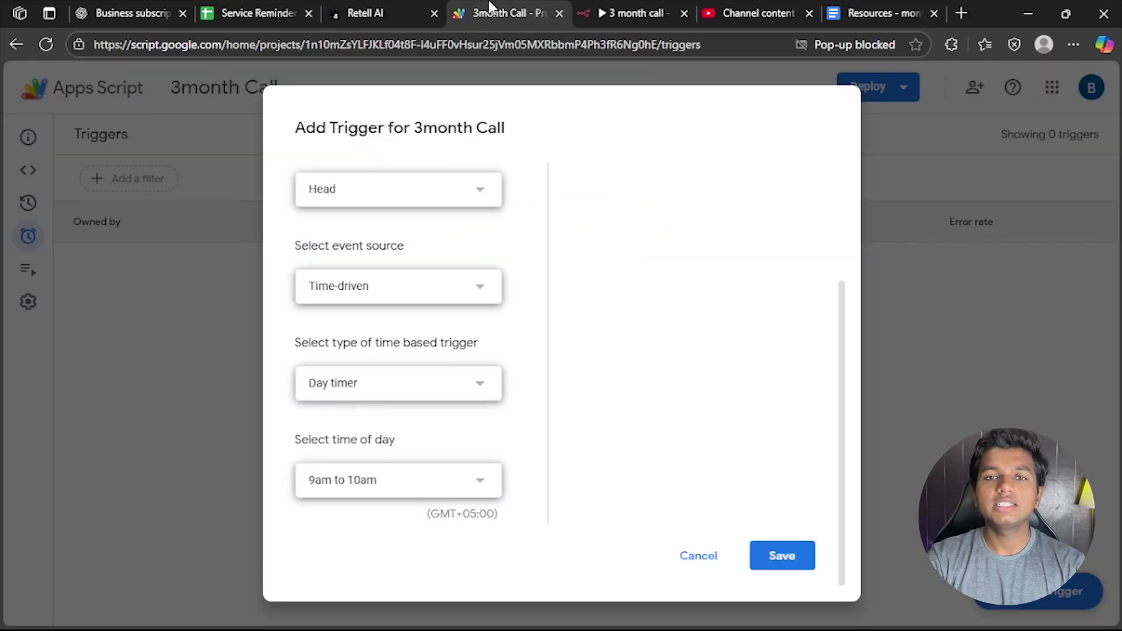
pyautogui.click(640, 13)
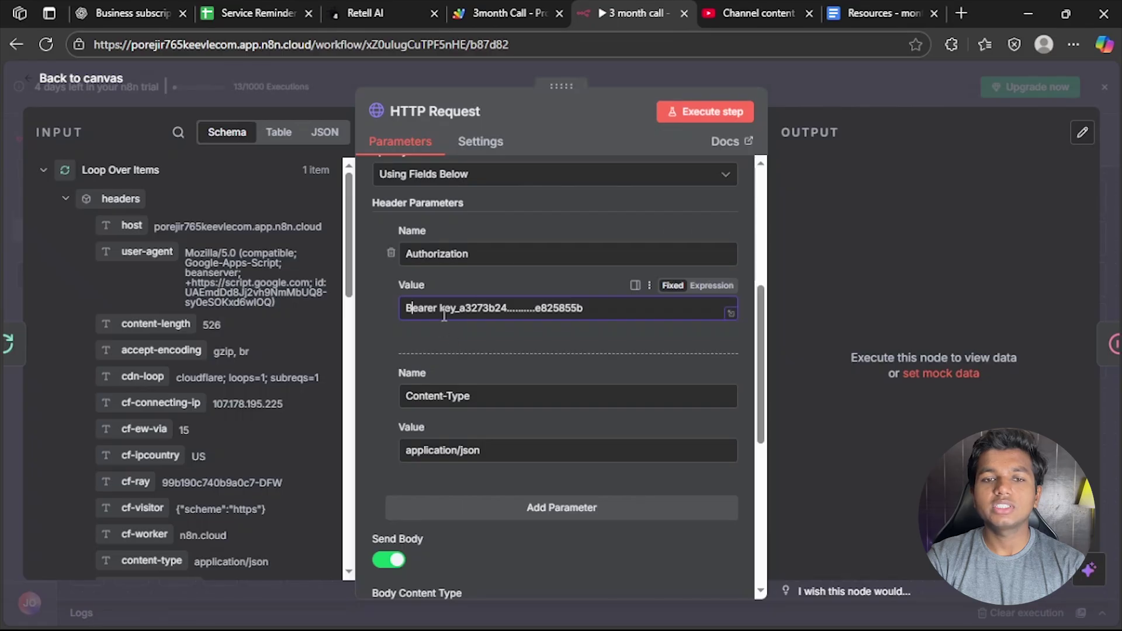
pyautogui.moveTo(451, 316); pyautogui.dragTo(600, 313)
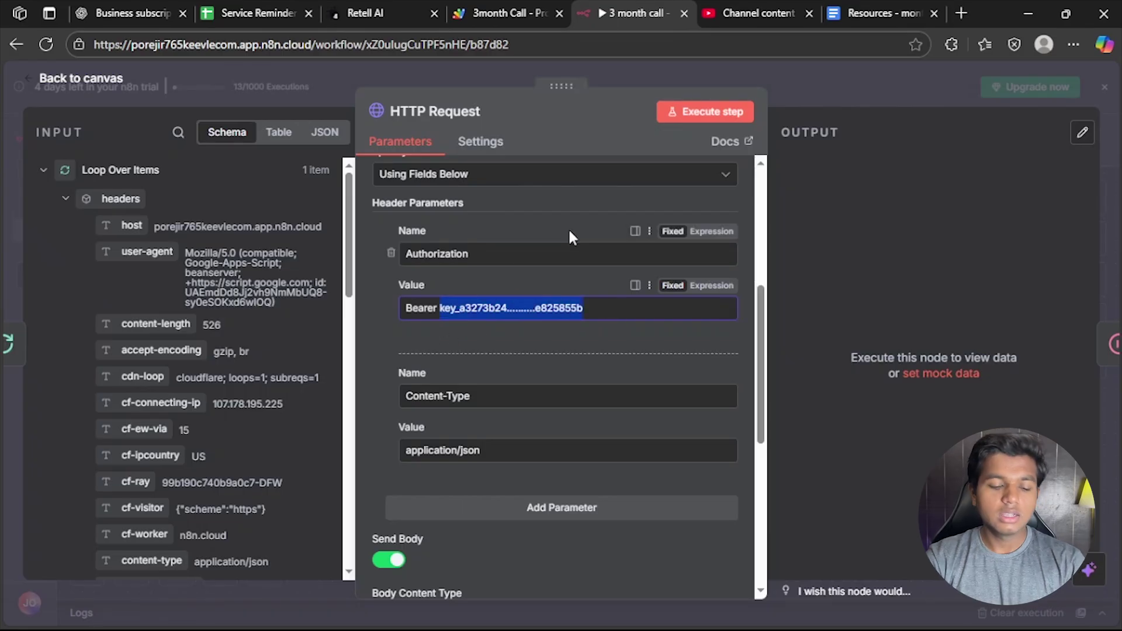
pyautogui.scroll(-1, 559, 321)
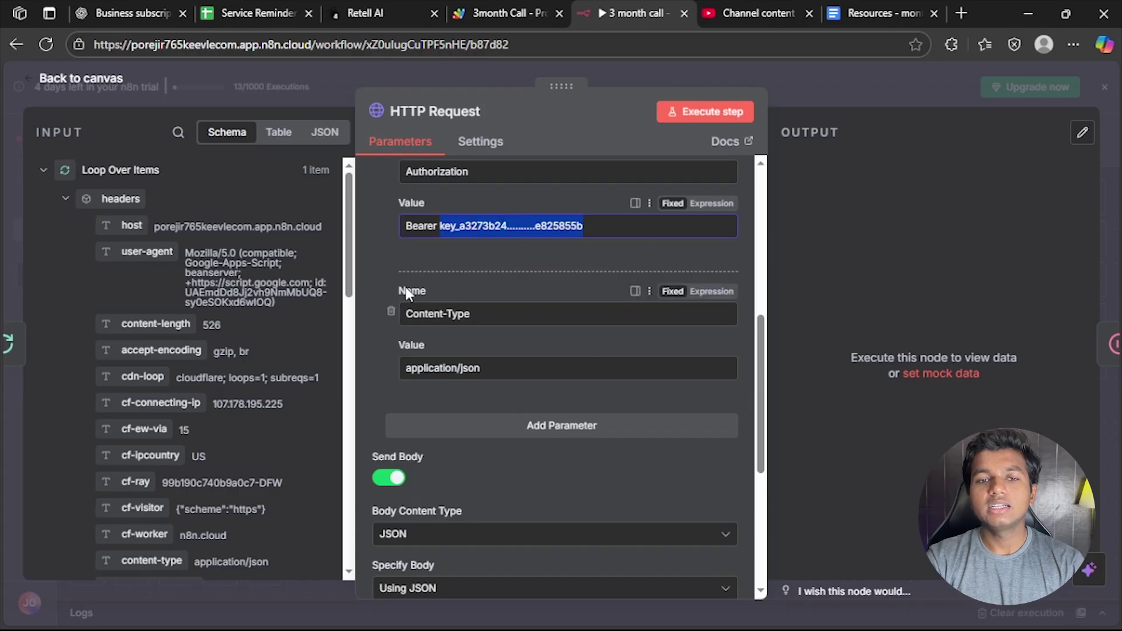
# Review the HTTP Request node's Content-Type header with its application/json value and the JSON body settings below it
pyautogui.click(485, 318)
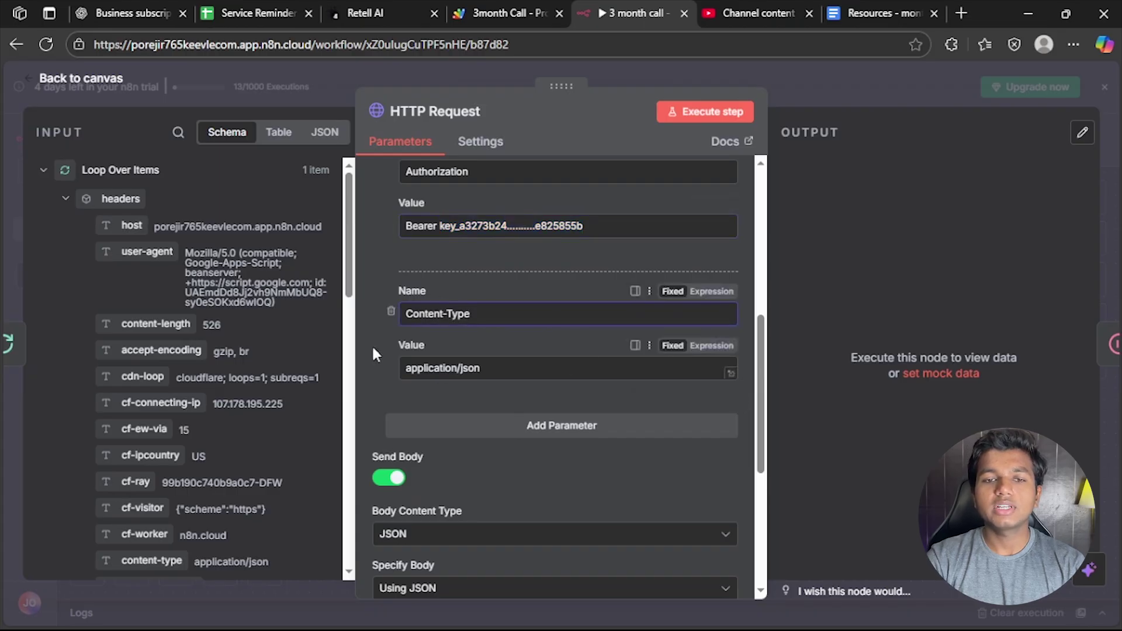
pyautogui.moveTo(497, 313); pyautogui.dragTo(390, 325)
pyautogui.click(486, 359)
pyautogui.scroll(-2, 494, 365)
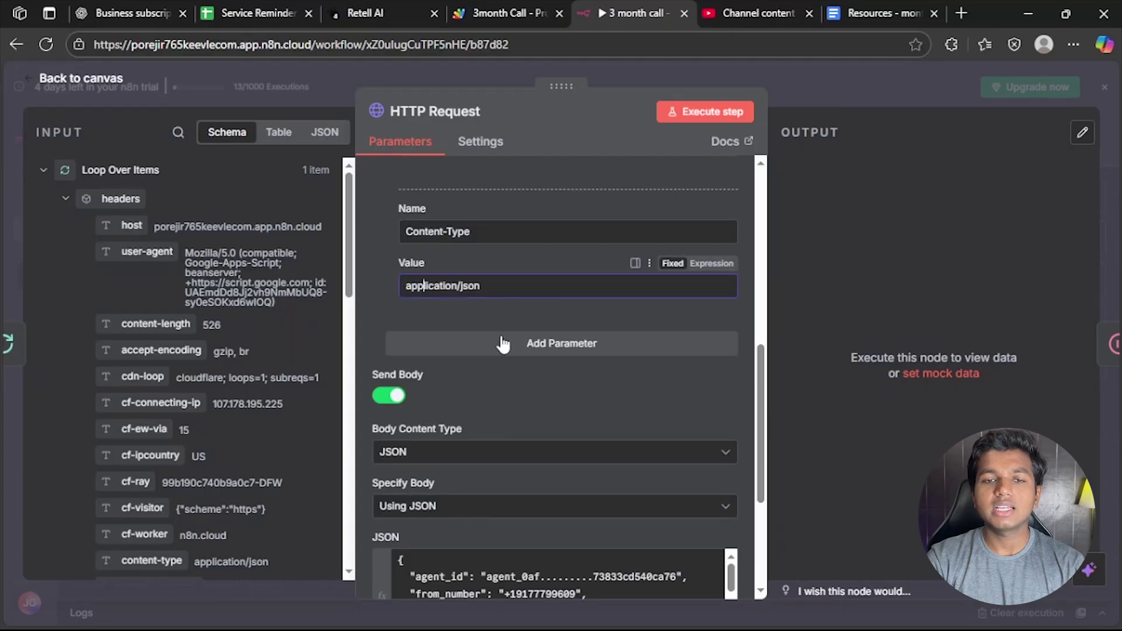
pyautogui.scroll(-4, 506, 341)
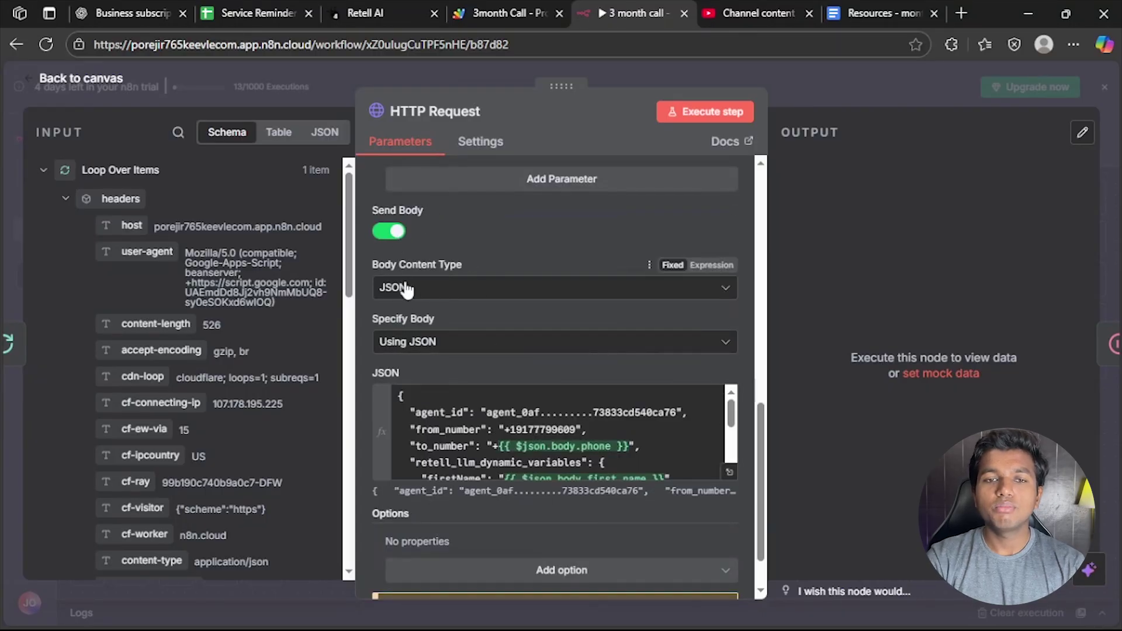
pyautogui.scroll(-2, 457, 345)
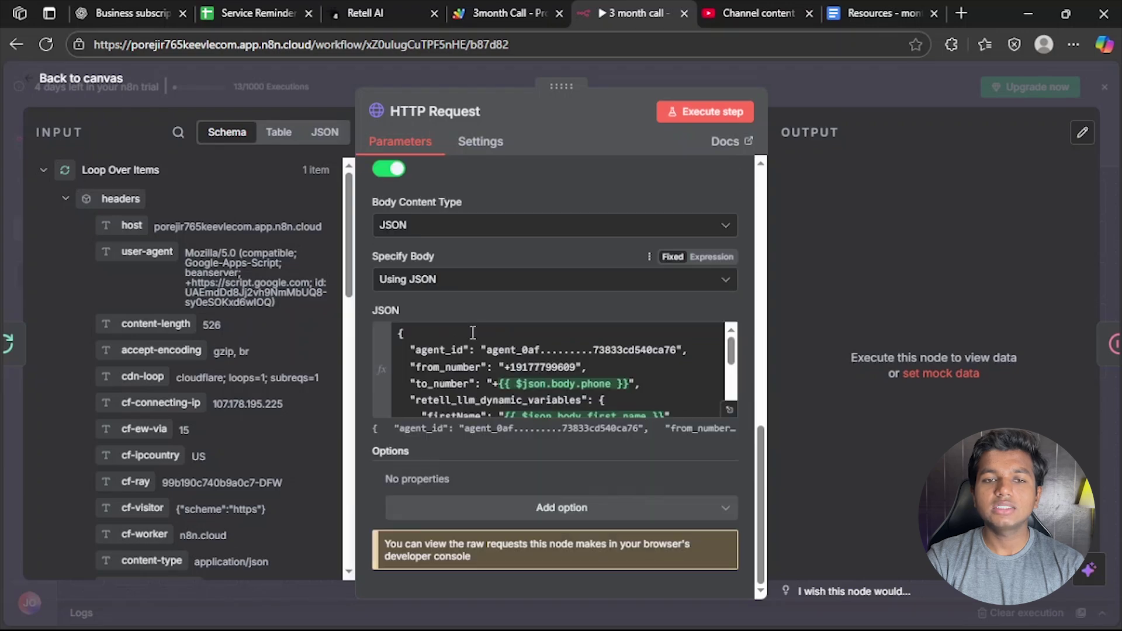
# Open the JSON body for editing and highlight the agent_id value
pyautogui.click(440, 365)
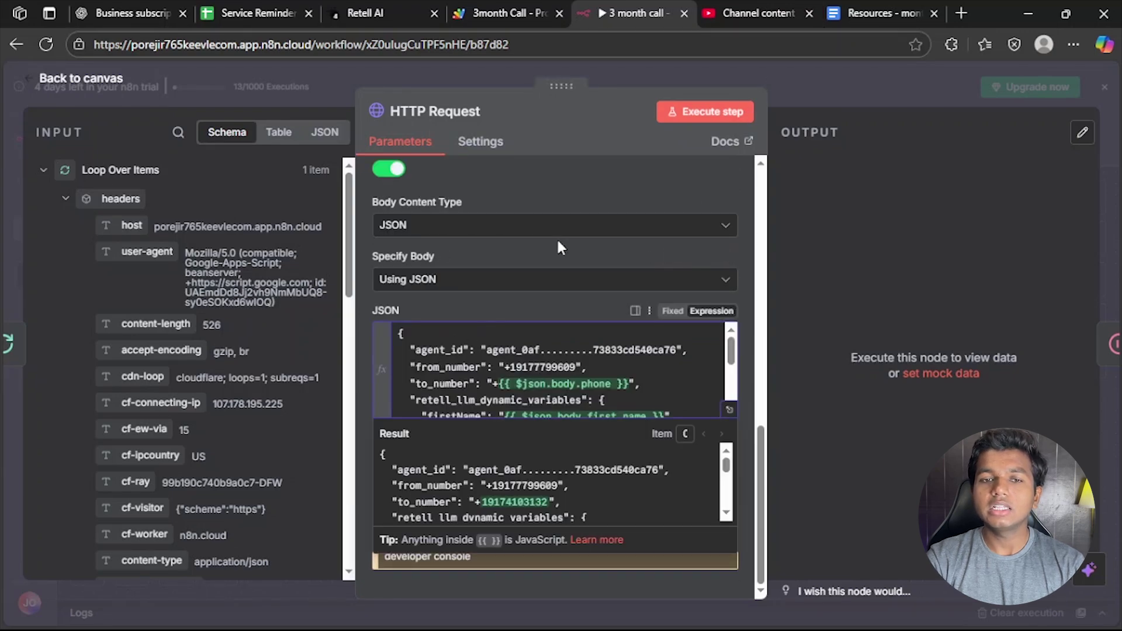
pyautogui.scroll(-5, 454, 355)
pyautogui.scroll(5, 534, 364)
pyautogui.moveTo(513, 353); pyautogui.dragTo(678, 351)
# Switch to Retell AI, leave the API key settings and open the 3 month Call - BrightSmile Orthodontics agent to locate its Agent ID
pyautogui.click(374, 11)
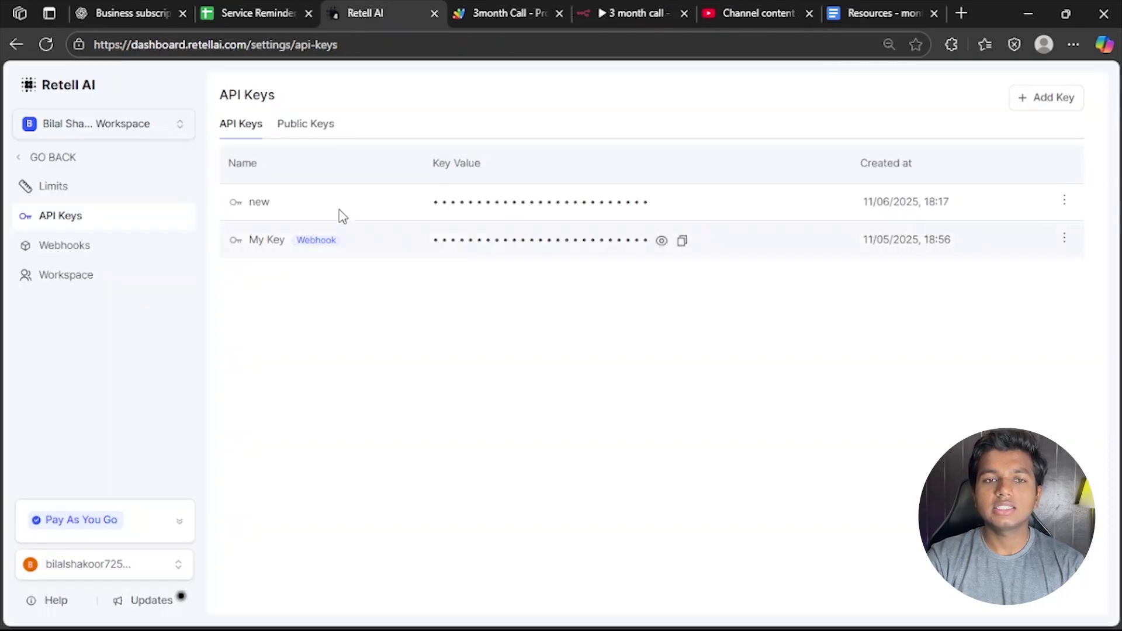
pyautogui.click(35, 161)
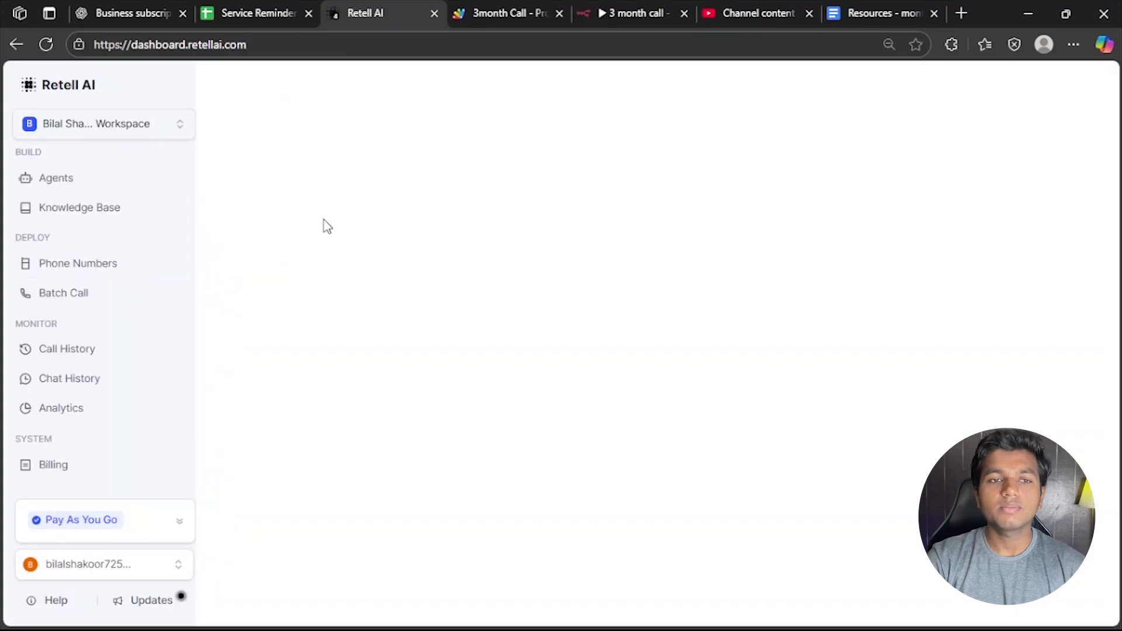
pyautogui.click(68, 184)
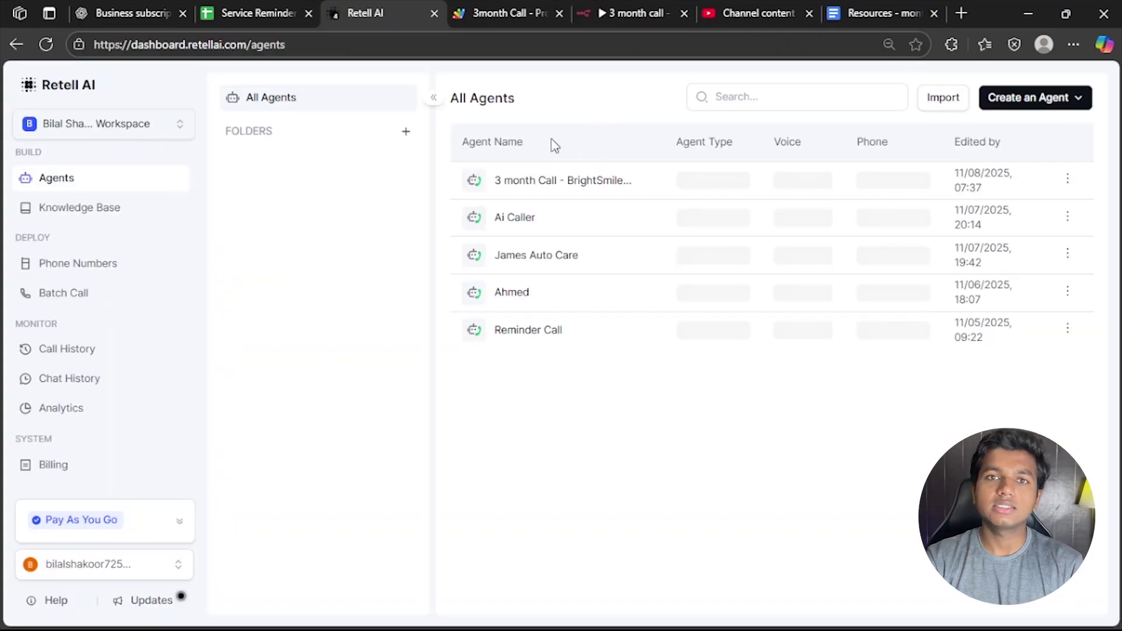
pyautogui.click(574, 181)
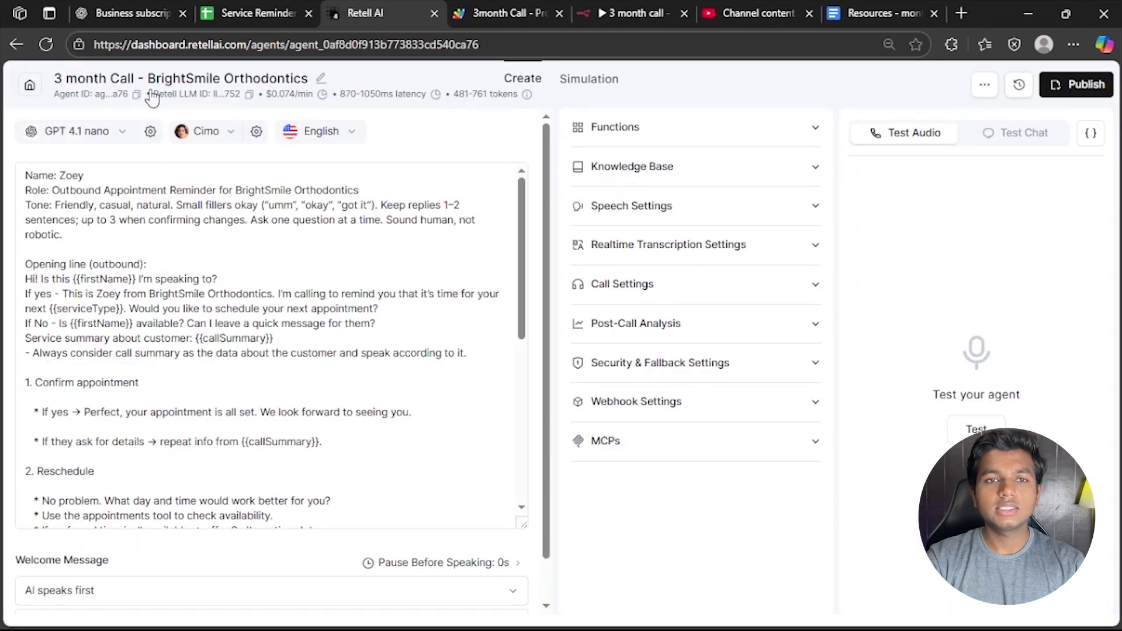
# Return to the n8n HTTP Request node and examine the agent_id placeholder in the JSON body
pyautogui.click(637, 13)
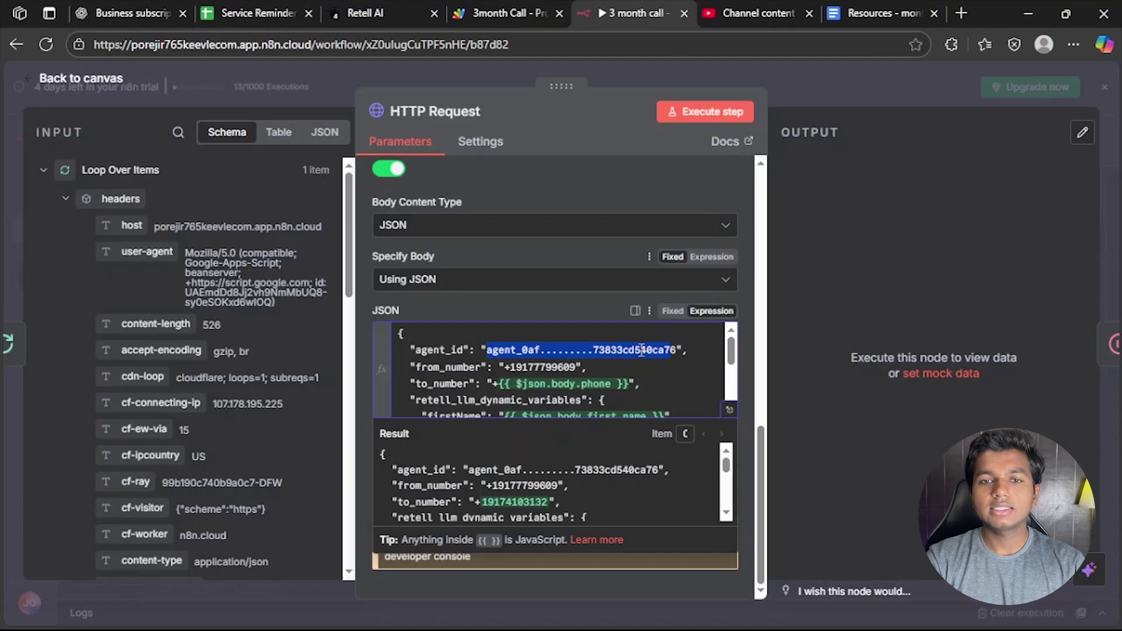
pyautogui.click(499, 350)
pyautogui.moveTo(493, 350); pyautogui.dragTo(653, 355)
pyautogui.click(617, 352)
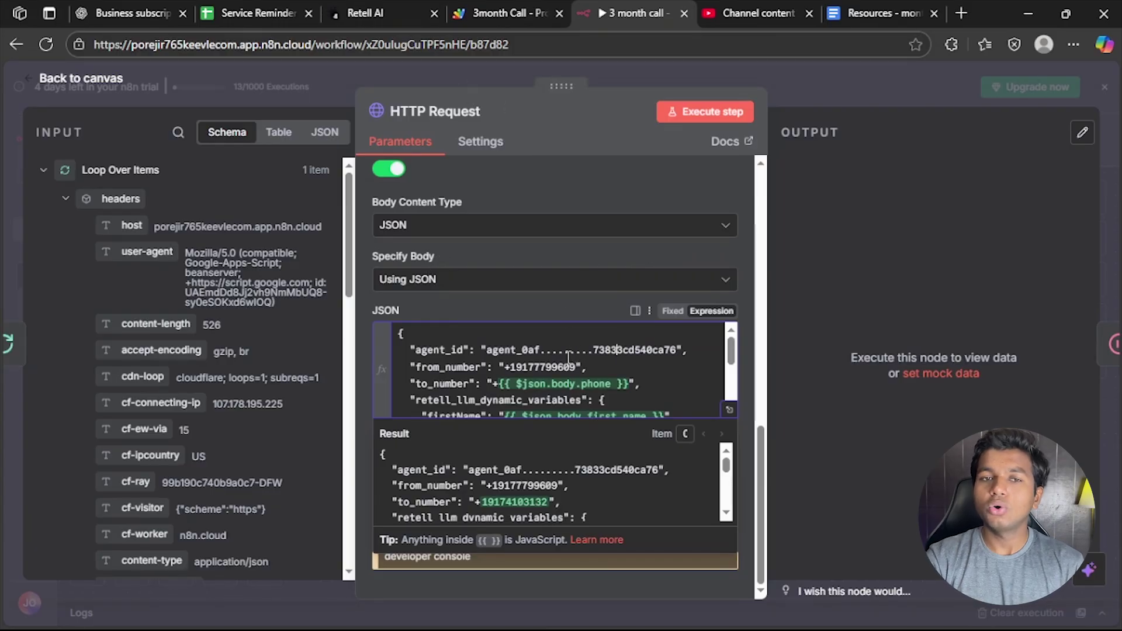
# Look up the phone number assigned to the 3 month Call agent in Retell AI's agent list and return to the n8n request body
pyautogui.click(365, 12)
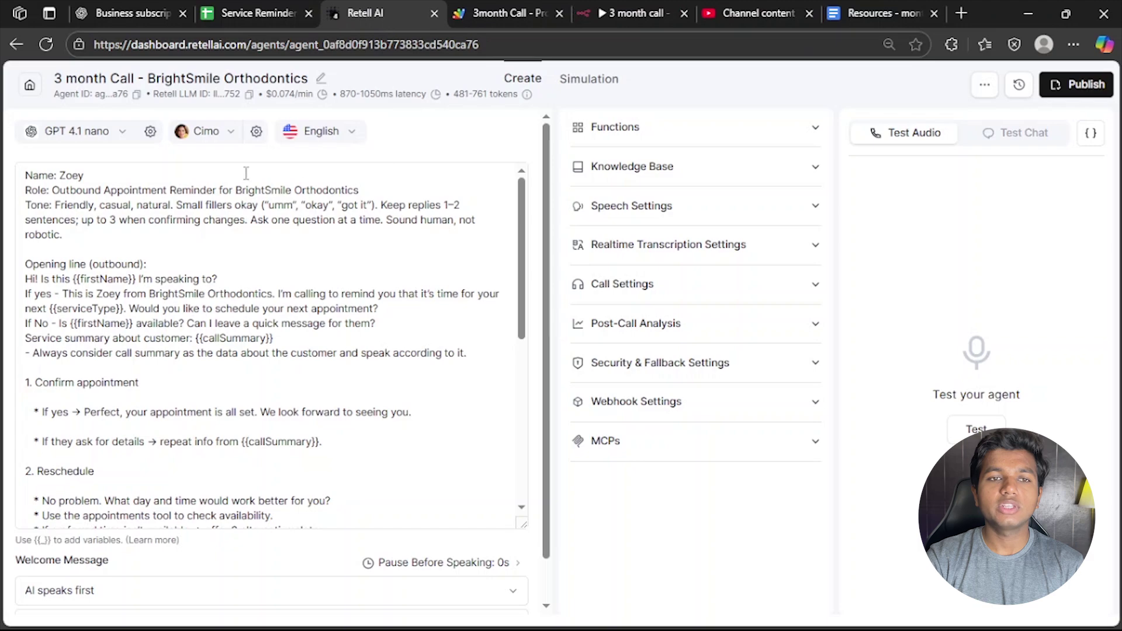
pyautogui.click(31, 86)
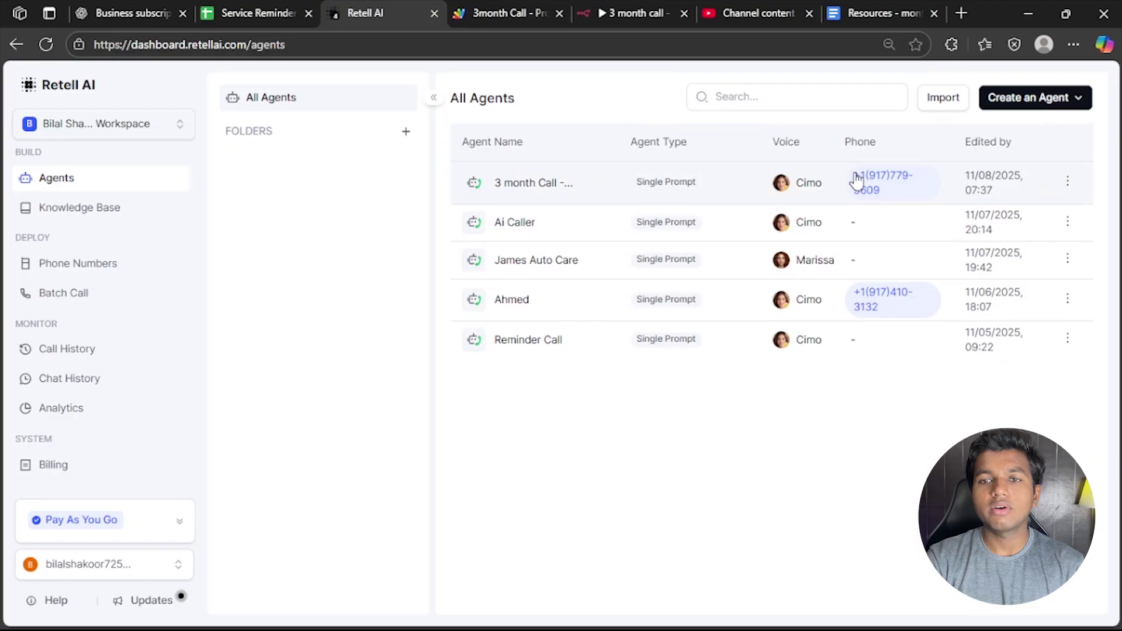
pyautogui.click(641, 11)
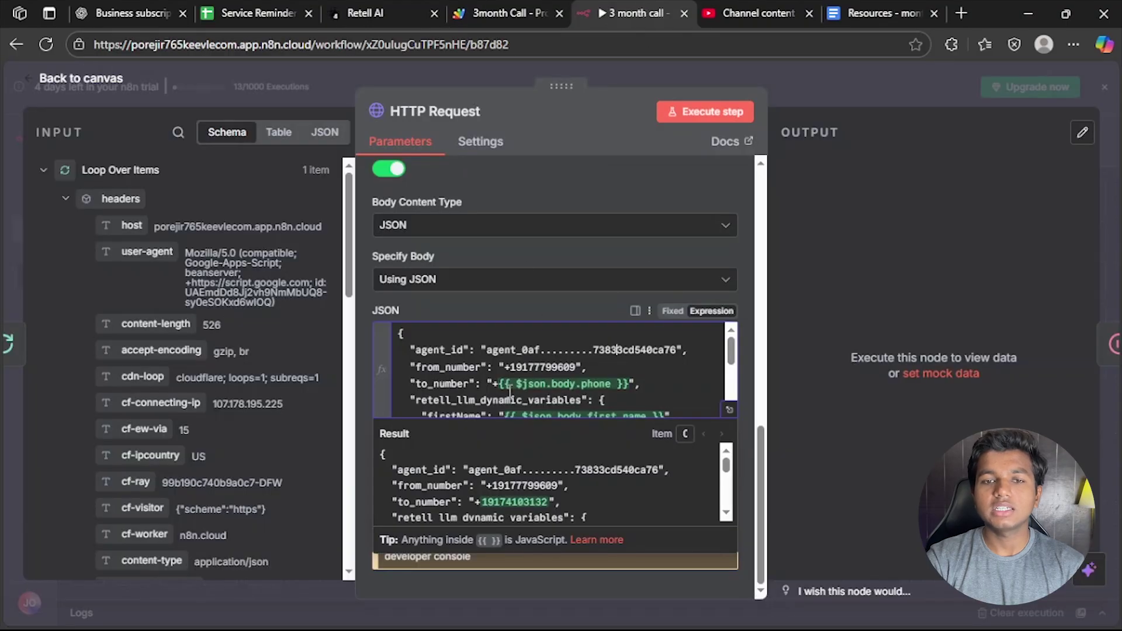
# Review the dynamic variables at the end of the JSON body, then switch to Retell AI and compare them with the 3 month Call agent's prompt
pyautogui.moveTo(731, 351); pyautogui.dragTo(734, 401)
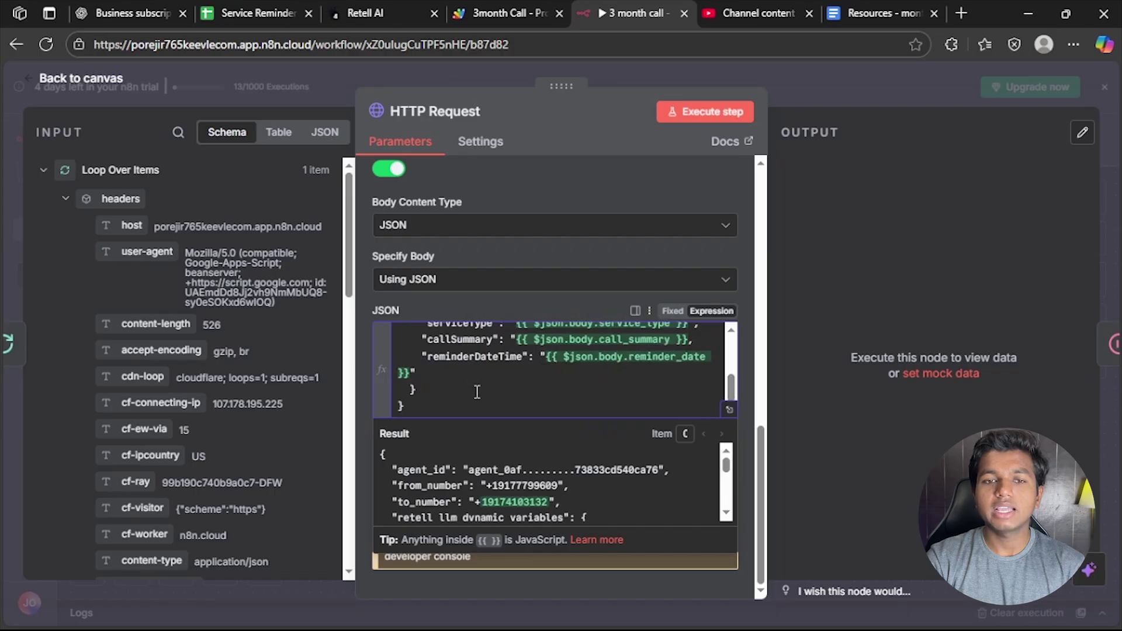
pyautogui.click(359, 20)
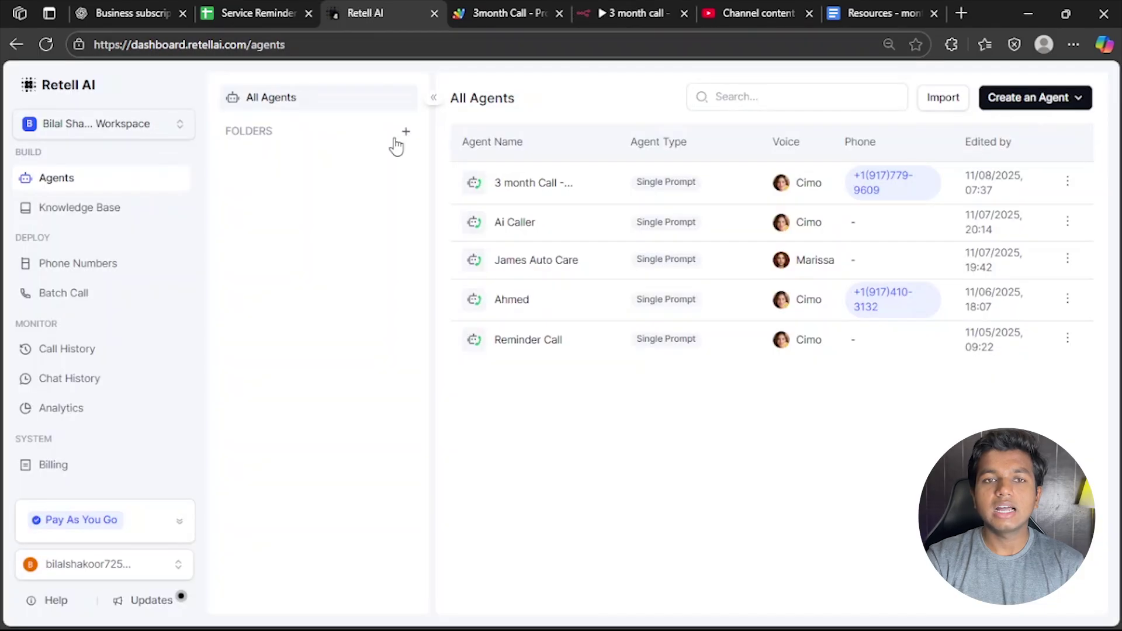
pyautogui.click(530, 191)
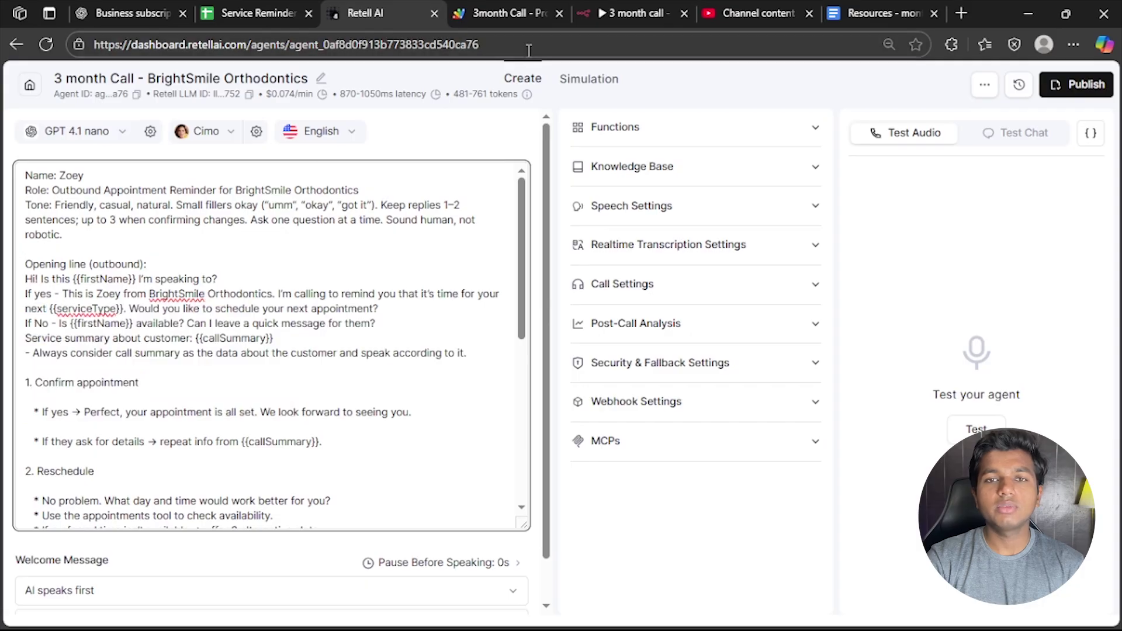
# Switch to n8n and remap reminderDateTime in the JSON body to the reminder_date field from the Loop Over Items input
pyautogui.click(602, 13)
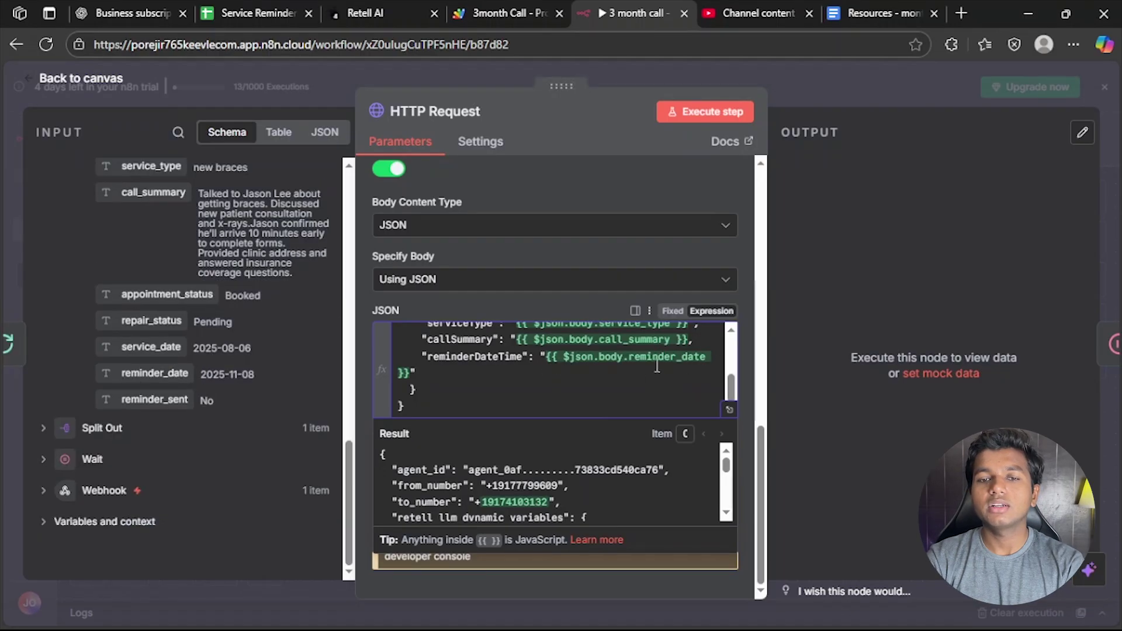
pyautogui.press('BackSpace')
pyautogui.press('BackSpace')
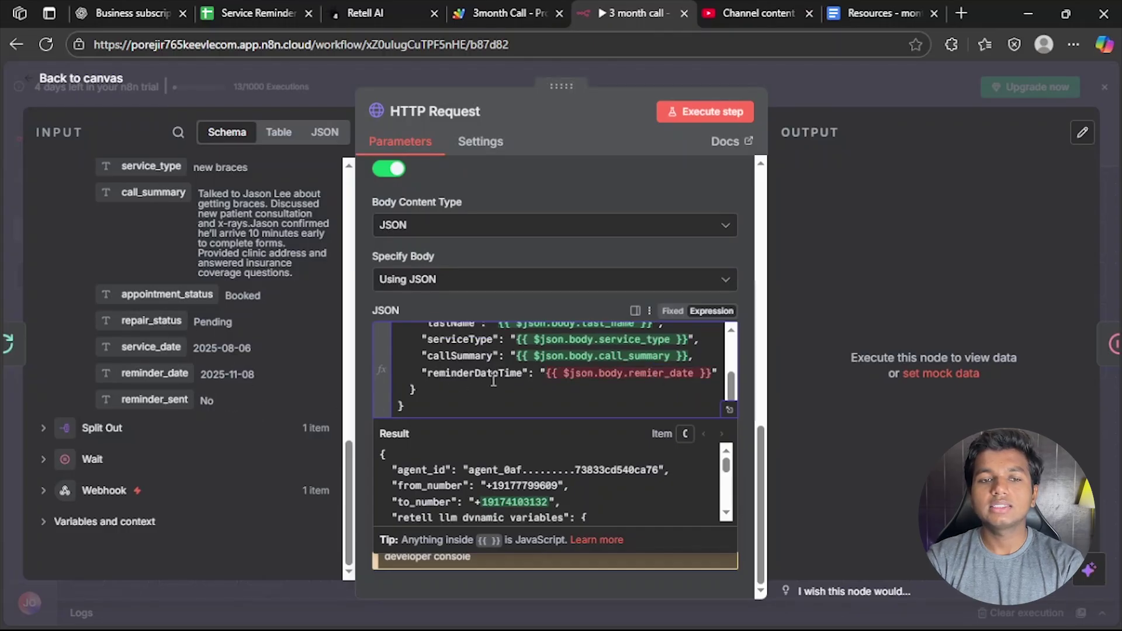
pyautogui.click(610, 385)
pyautogui.moveTo(548, 377); pyautogui.dragTo(709, 379)
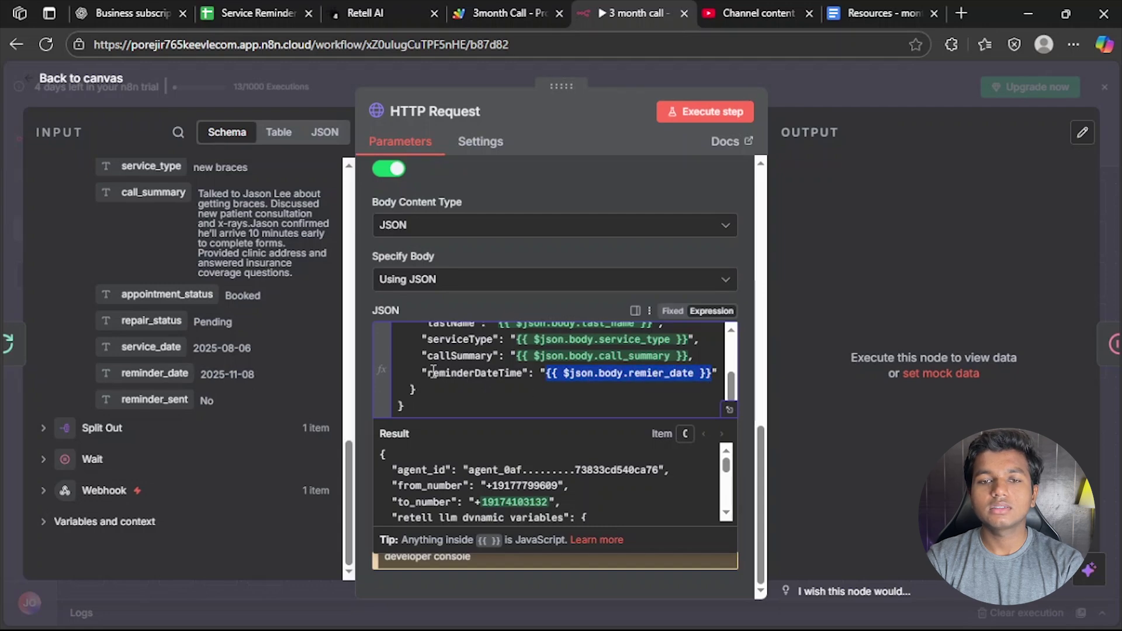
pyautogui.press('BackSpace')
pyautogui.moveTo(164, 374); pyautogui.dragTo(542, 377)
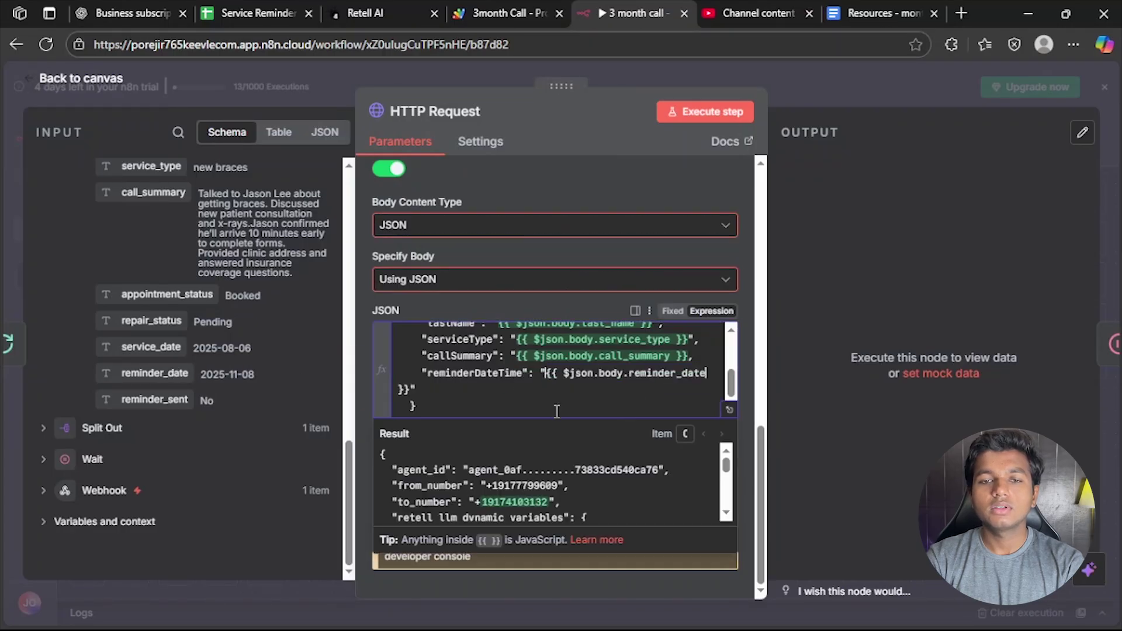
pyautogui.click(611, 348)
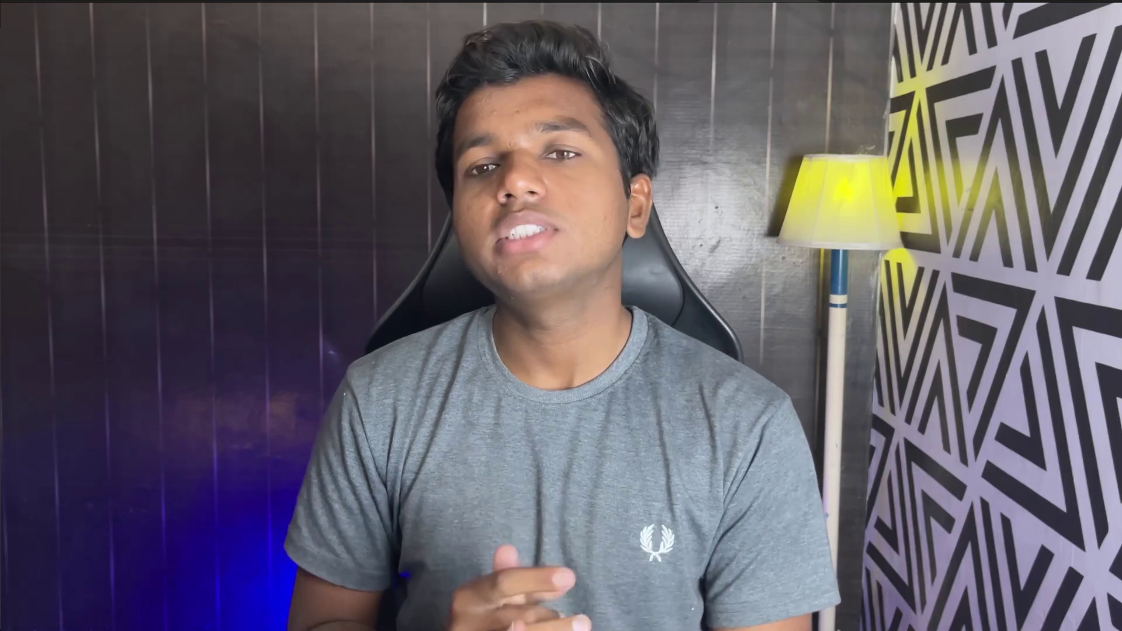